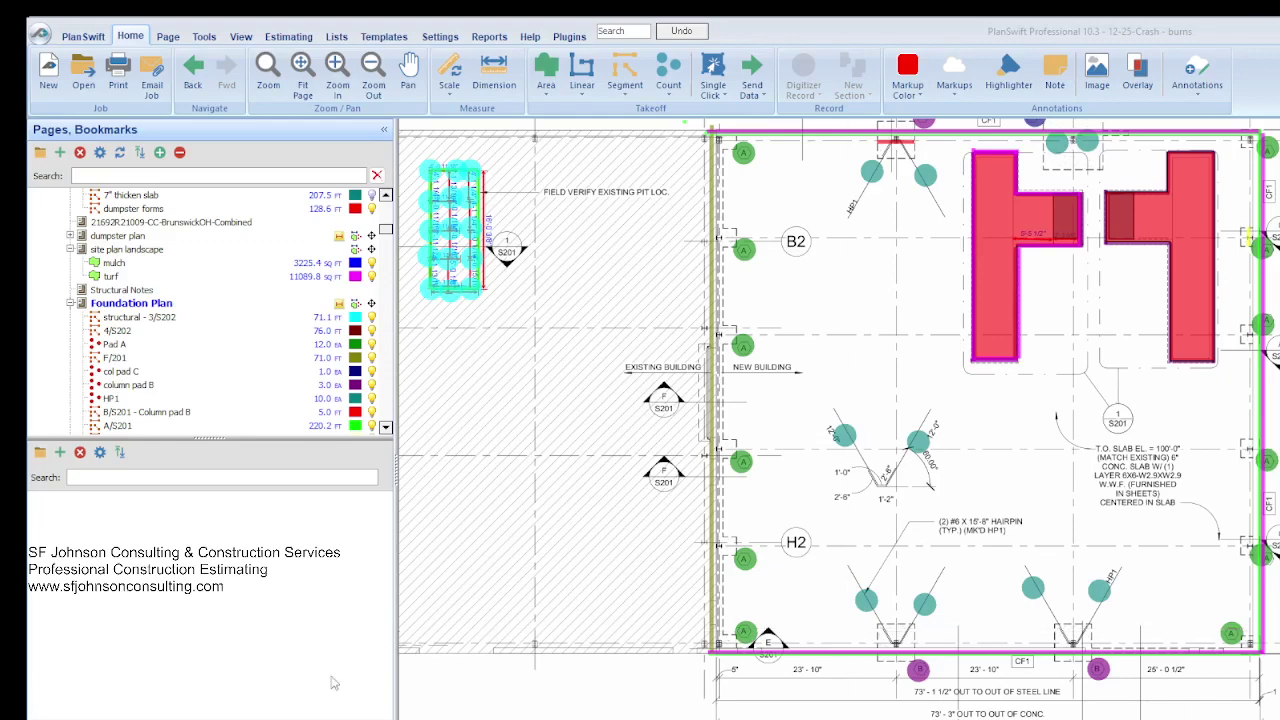
Examine the foundation plan's takeoffs, from the trench-drain slabs and existing pit across to the new building addition
left_click(372, 411)
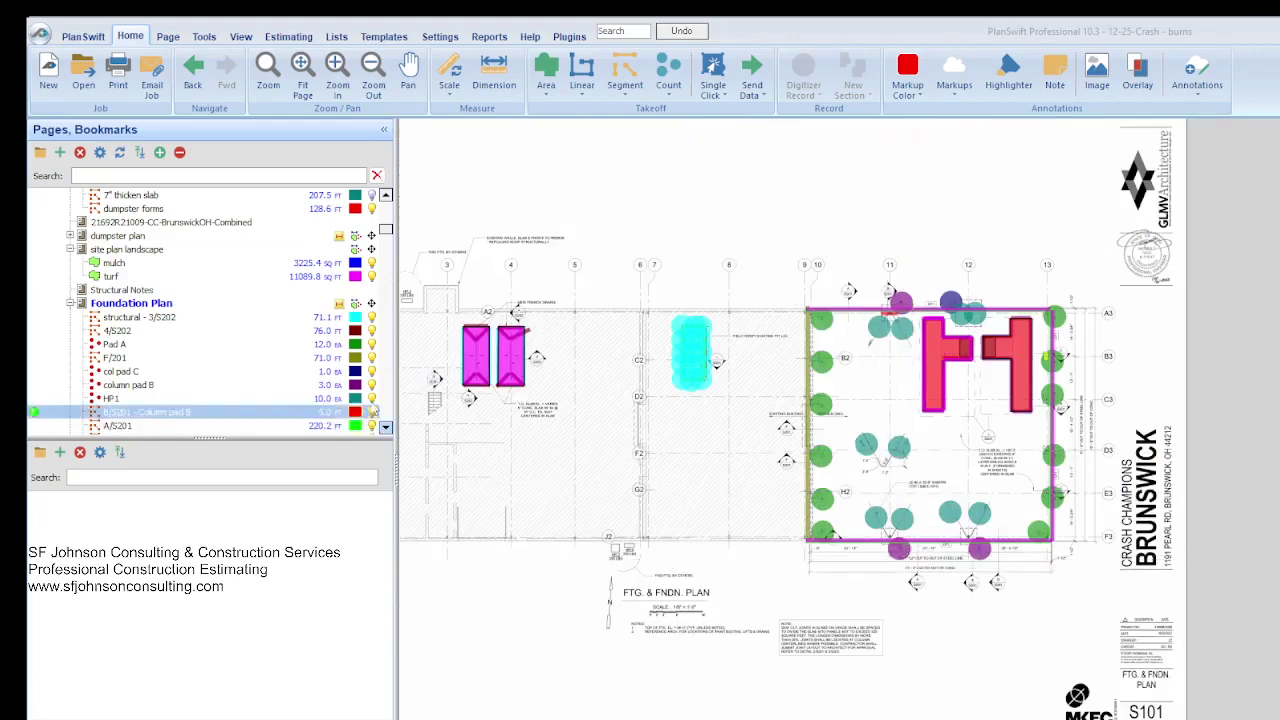
scroll(429, 359, "up", 4)
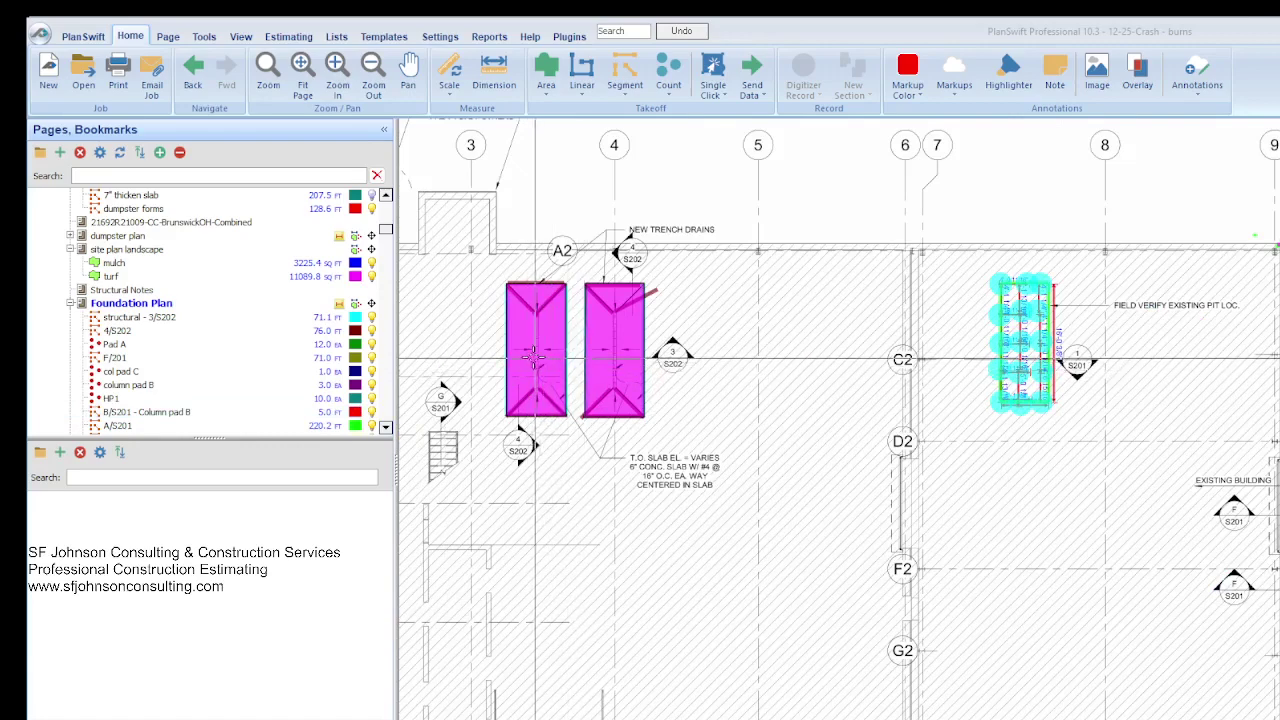
scroll(510, 357, "down", 2)
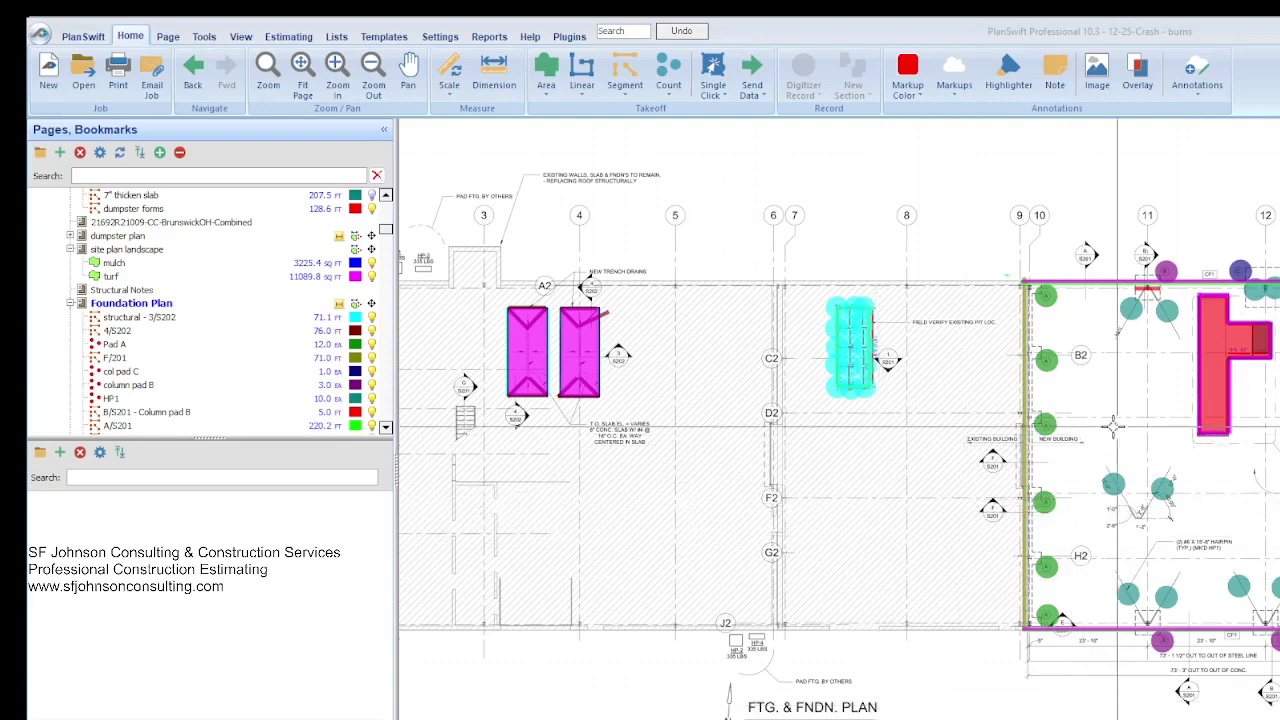
scroll(1115, 425, "up", 2)
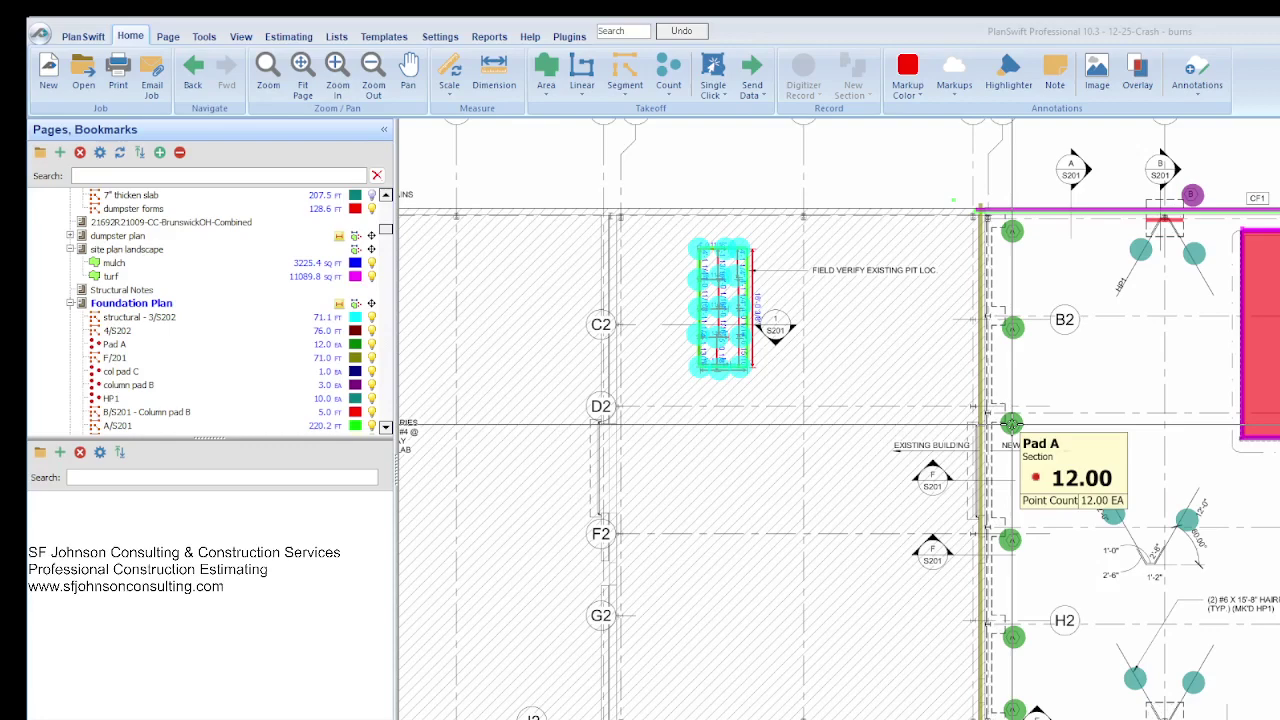
scroll(983, 339, "down", 2)
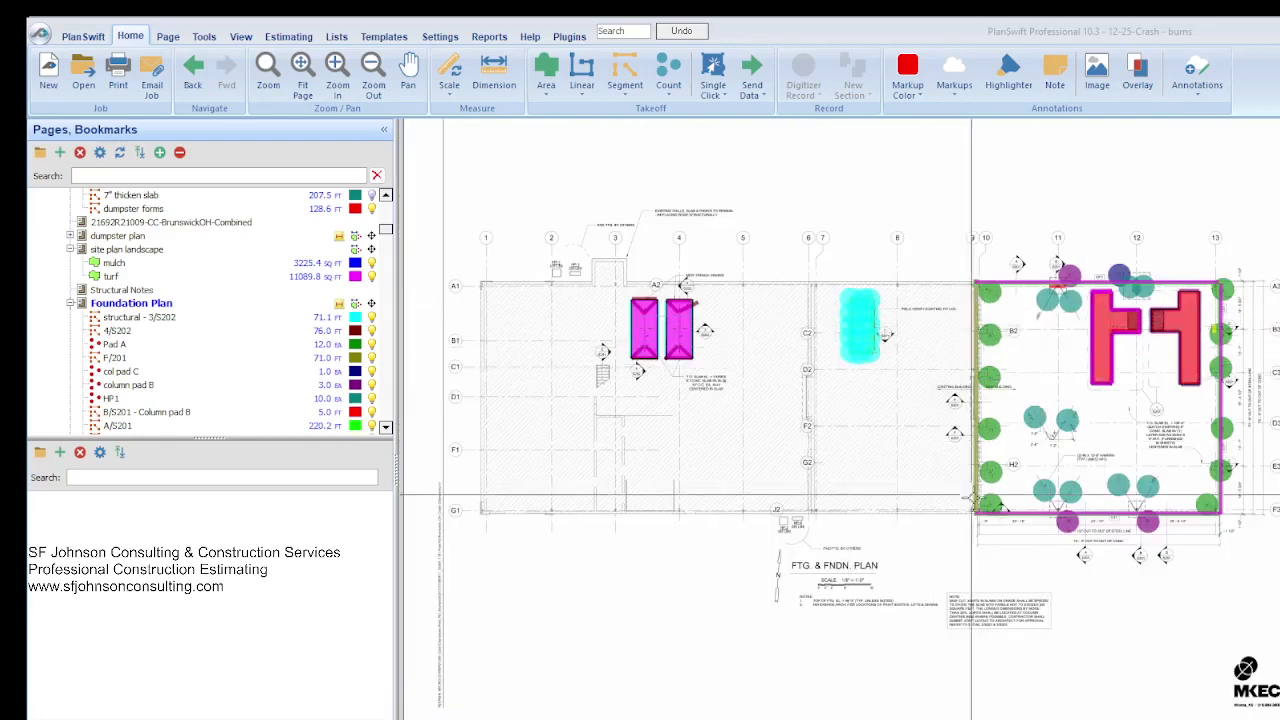
scroll(1095, 341, "up", 2)
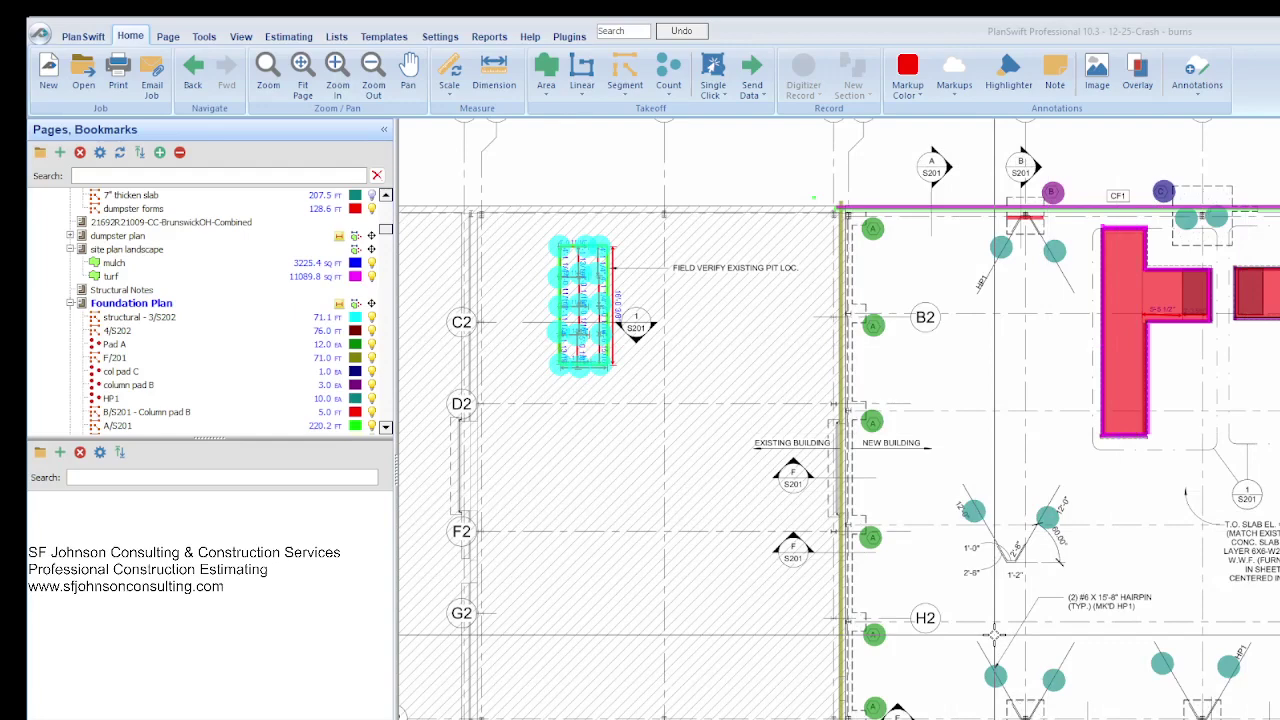
scroll(1227, 641, "down", 2)
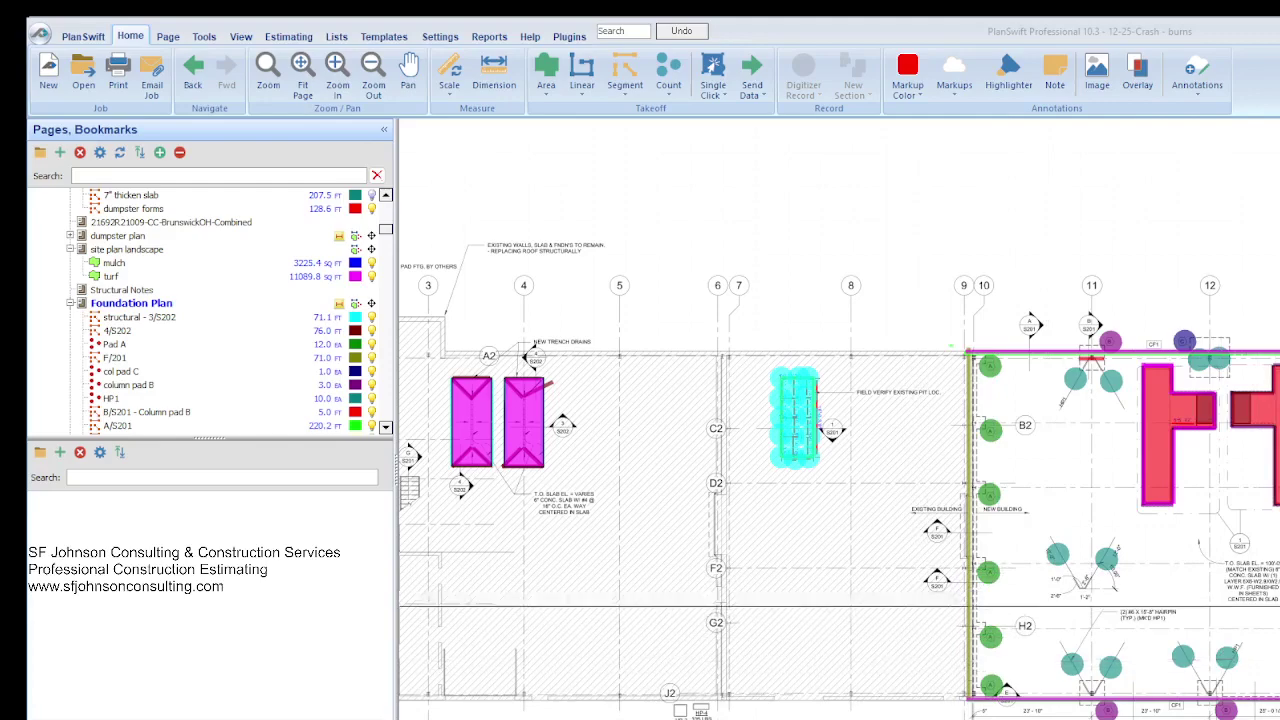
scroll(1051, 459, "up", 2)
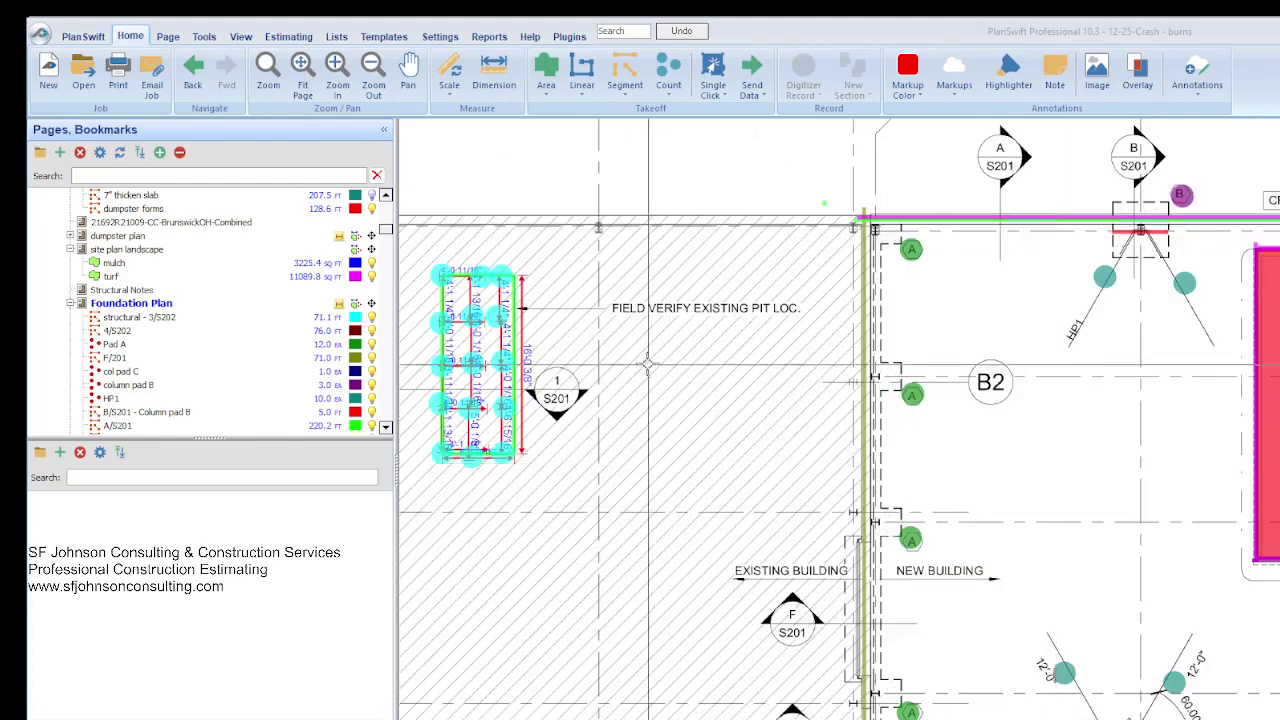
scroll(648, 364, "down", 1)
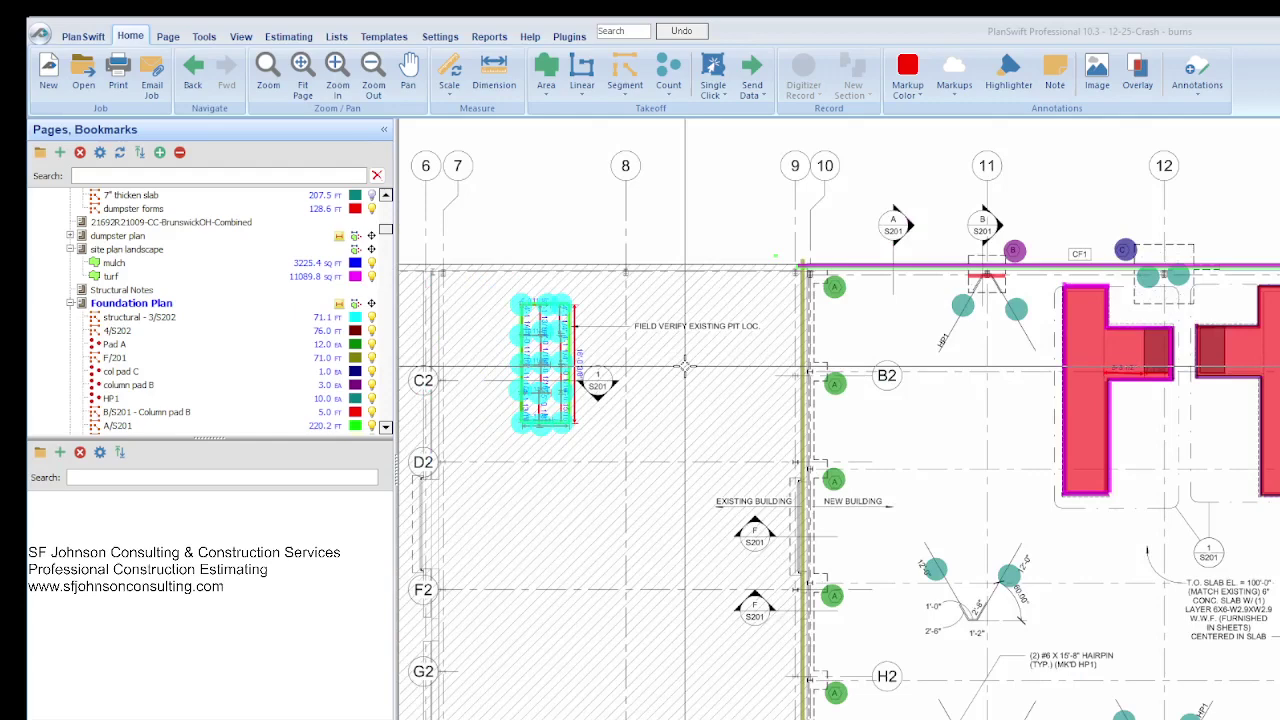
Examine the new building's foundation on the plan: perimeter, Pad A footings along the existing building, column pads, hairpins and slab notes
scroll(860, 258, "up", 1)
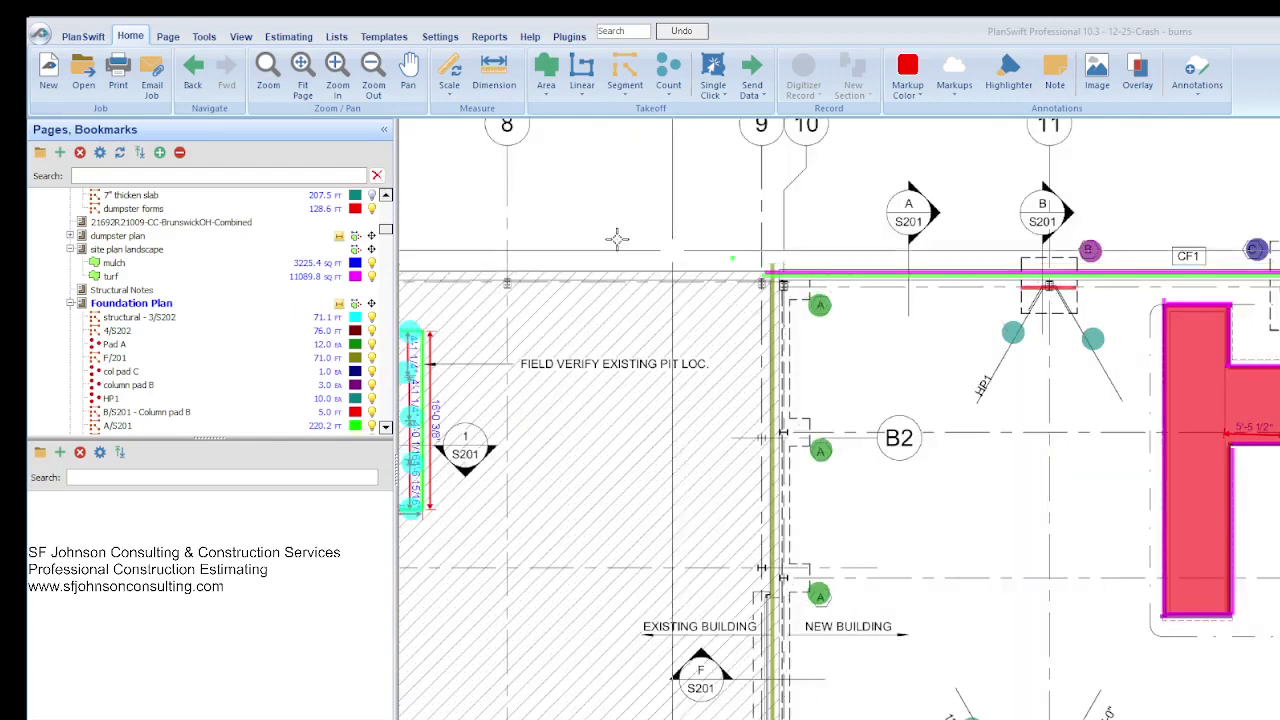
scroll(940, 214, "up", 2)
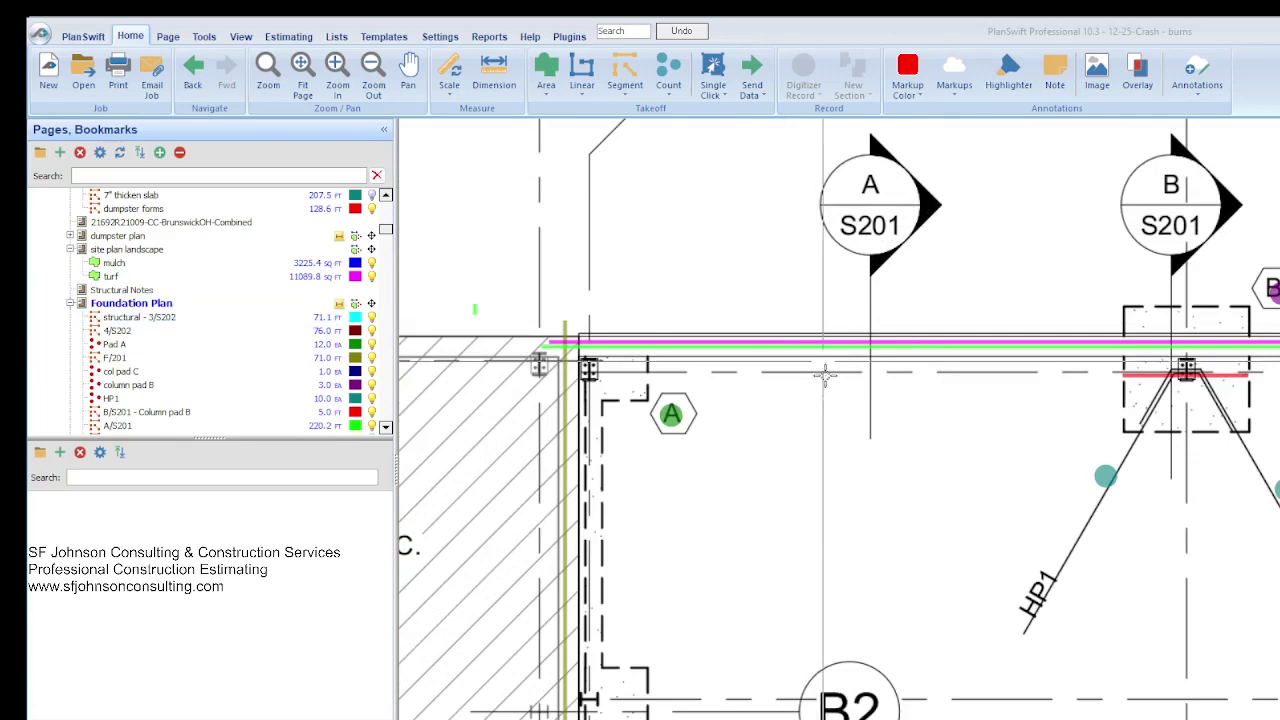
scroll(759, 365, "down", 1)
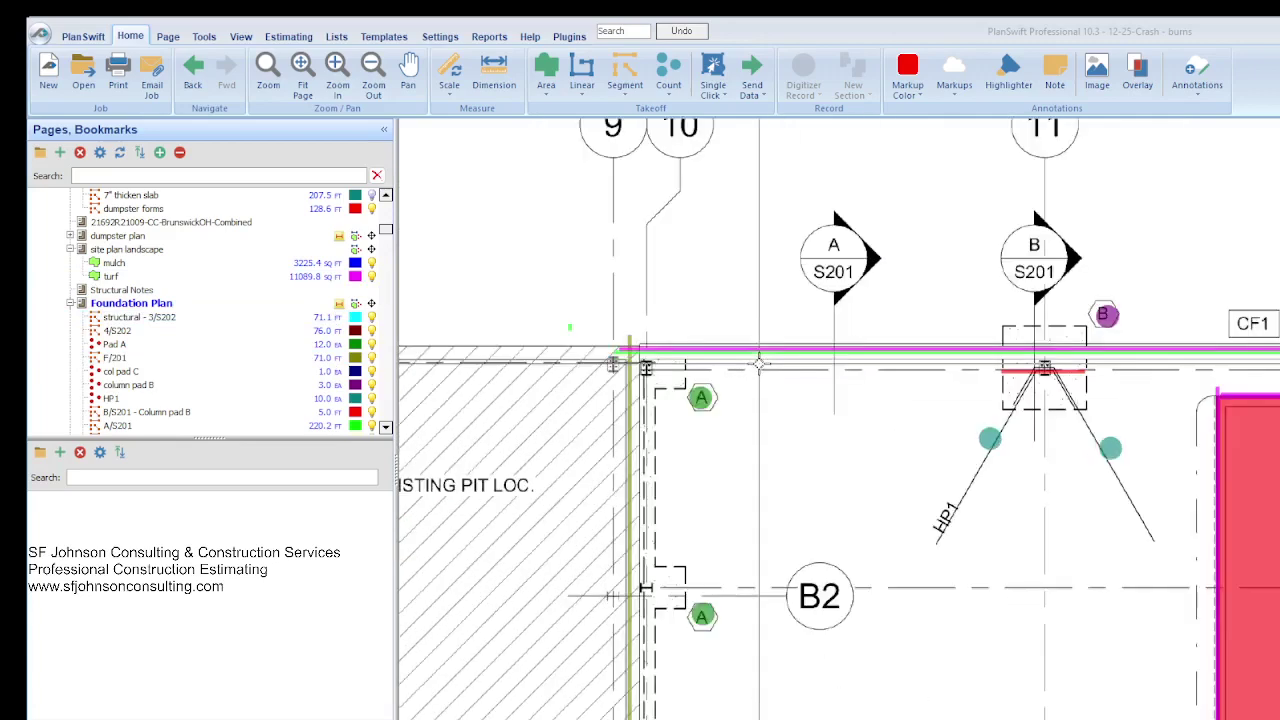
scroll(759, 365, "down", 1)
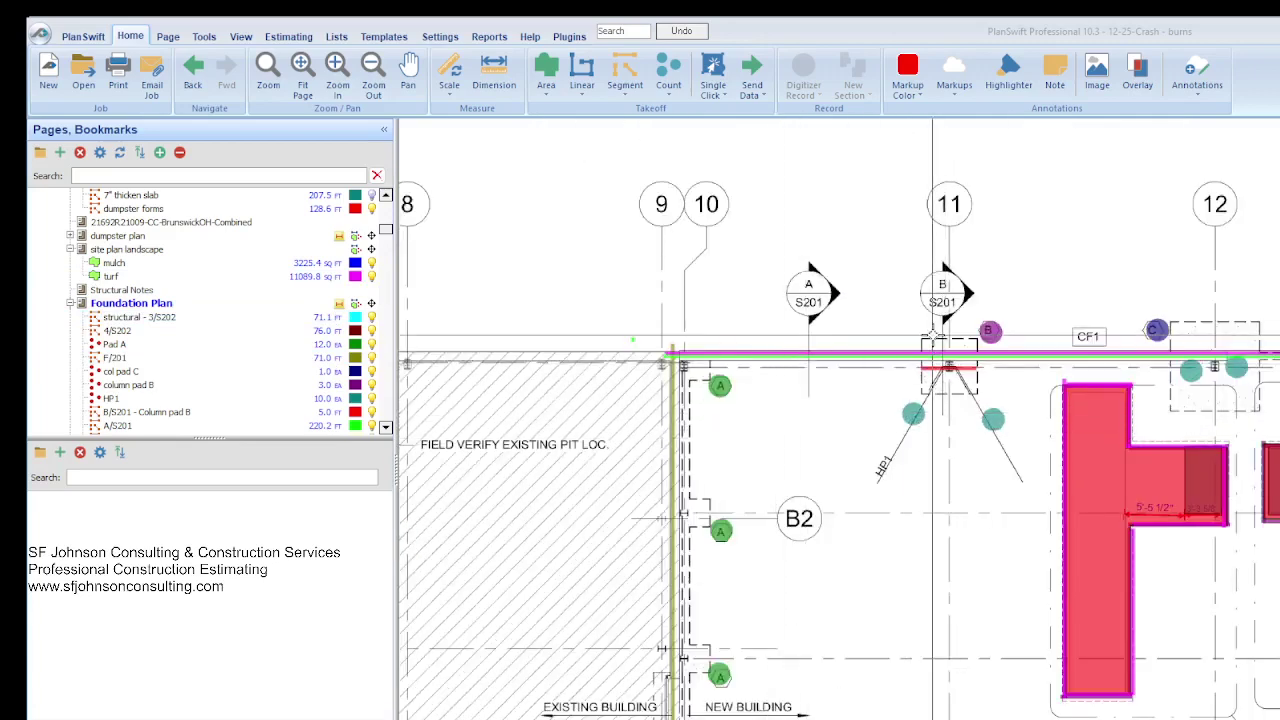
scroll(935, 337, "down", 2)
scroll(795, 453, "up", 1)
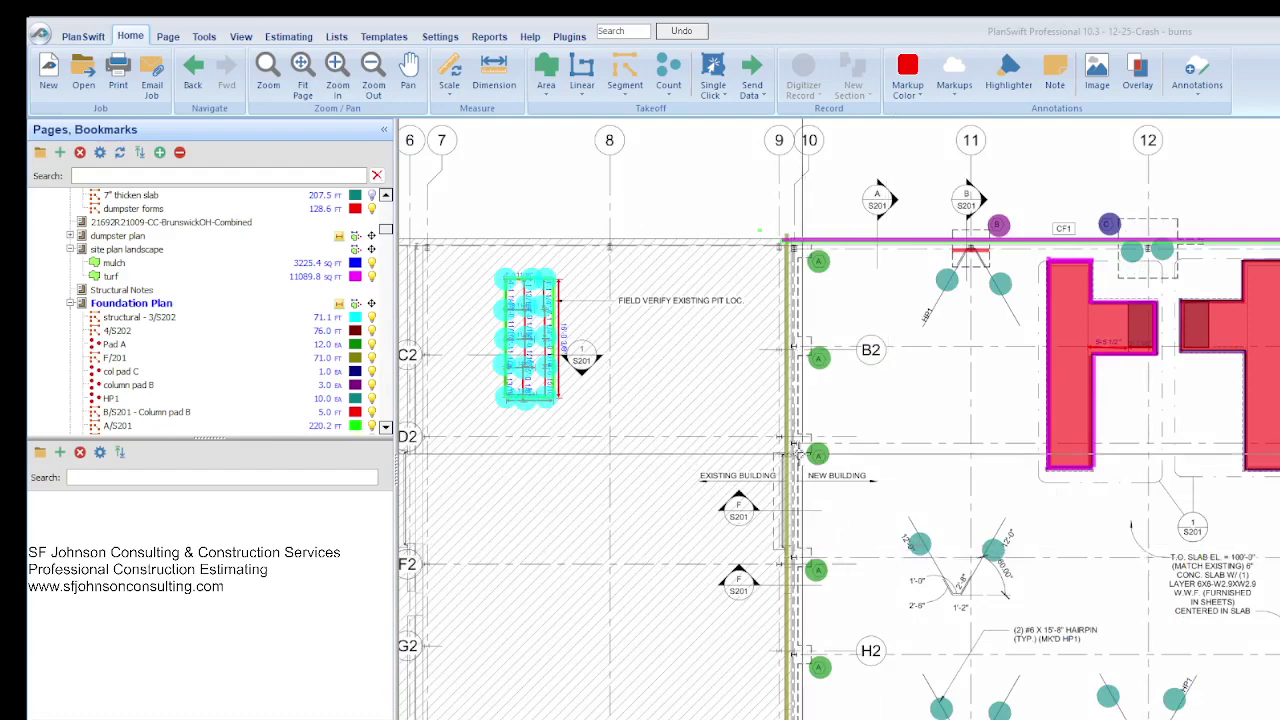
scroll(795, 453, "up", 1)
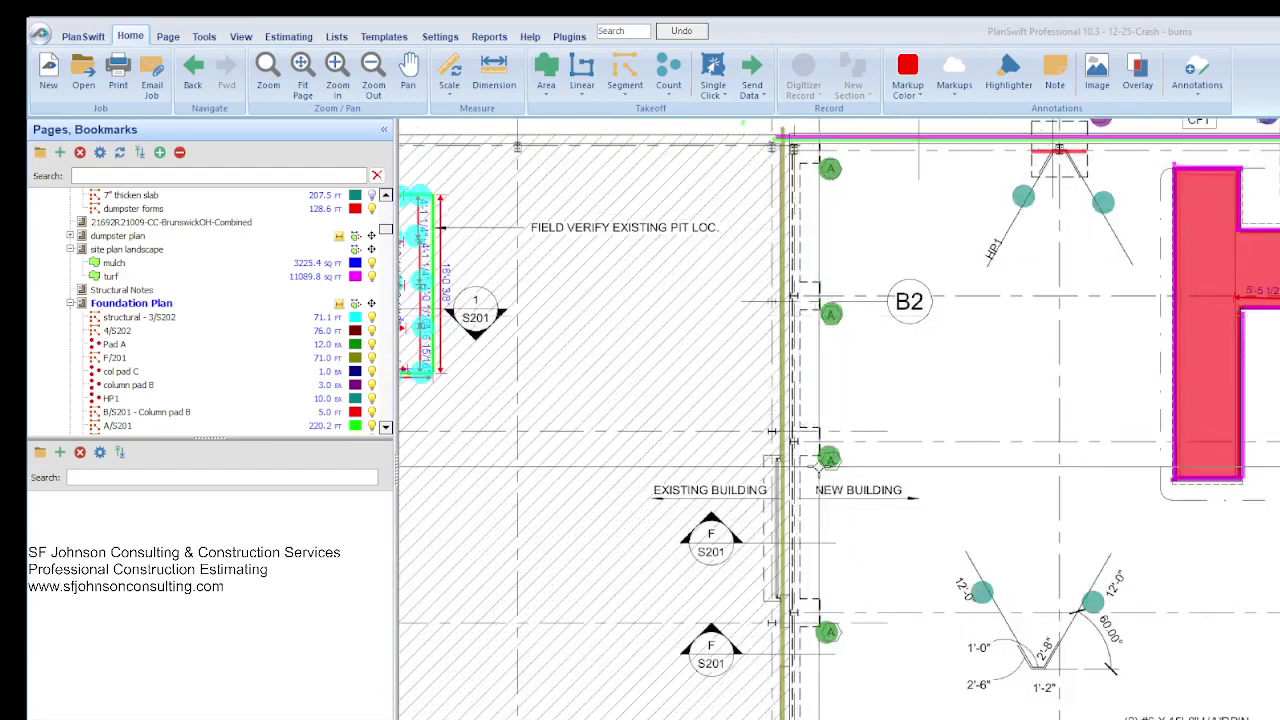
scroll(822, 463, "down", 1)
scroll(839, 419, "up", 1)
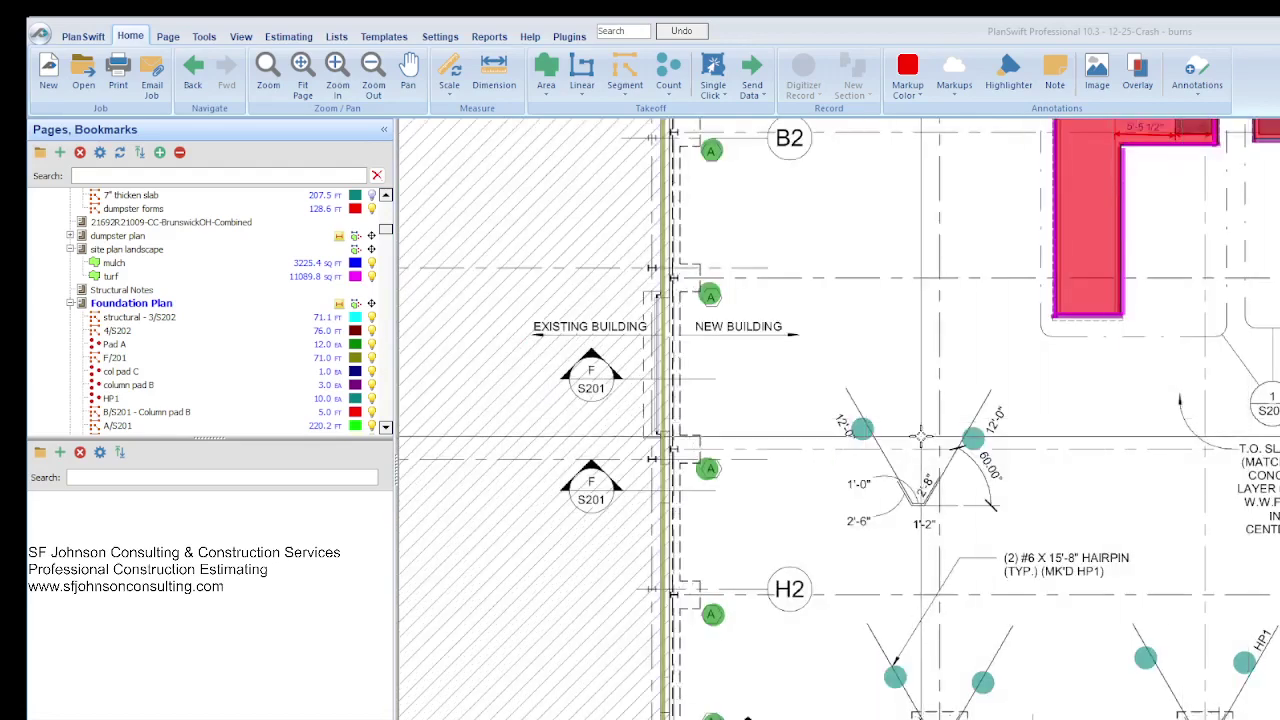
scroll(920, 437, "down", 1)
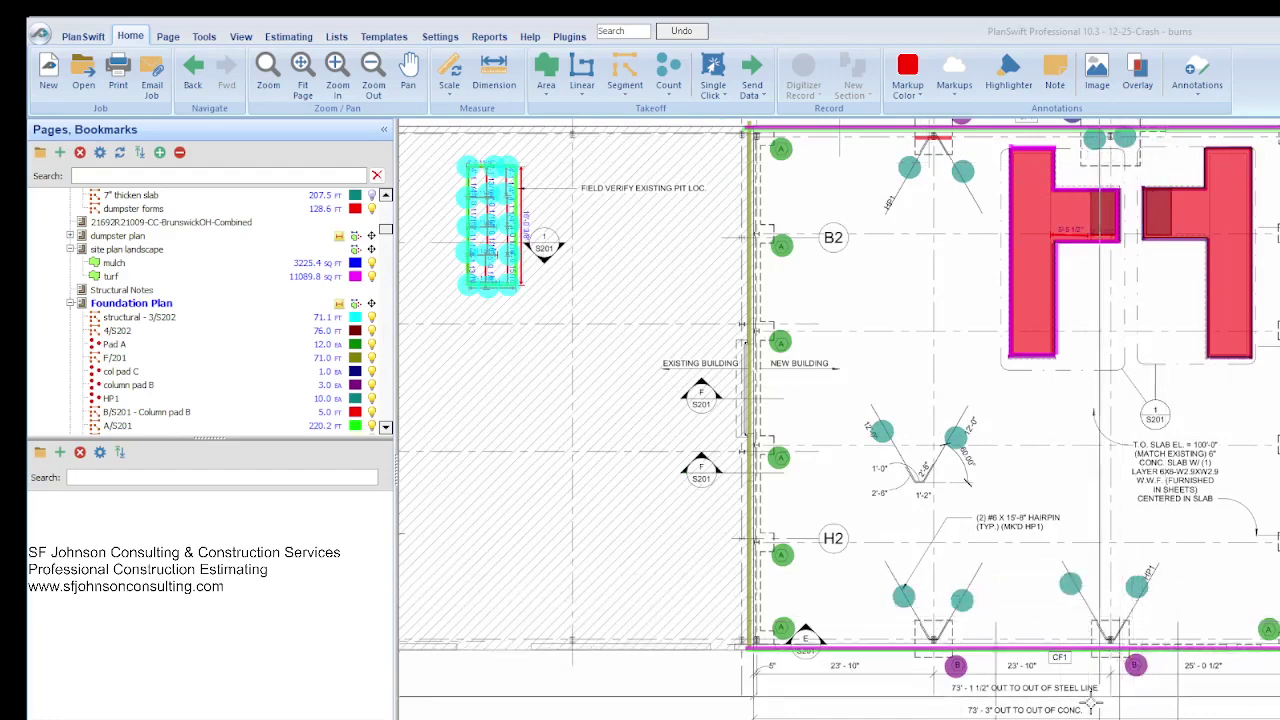
scroll(1073, 422, "down", 1)
scroll(1078, 258, "up", 1)
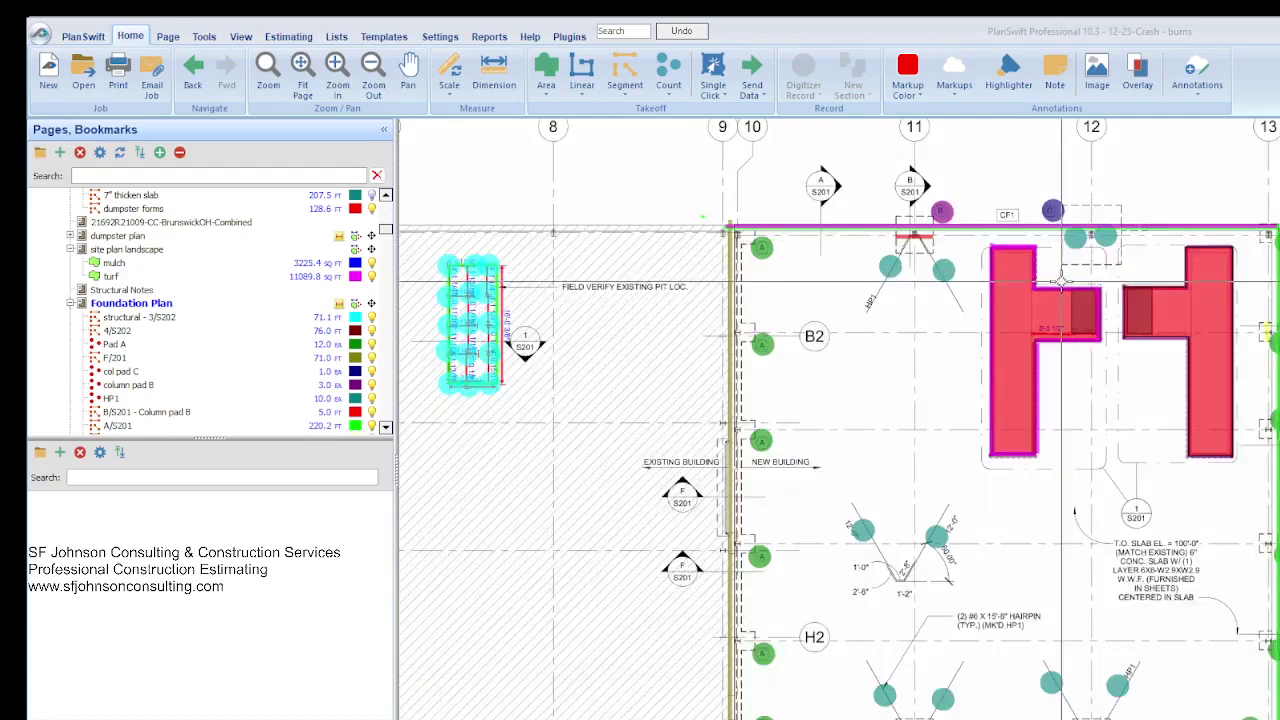
scroll(1207, 311, "up", 1)
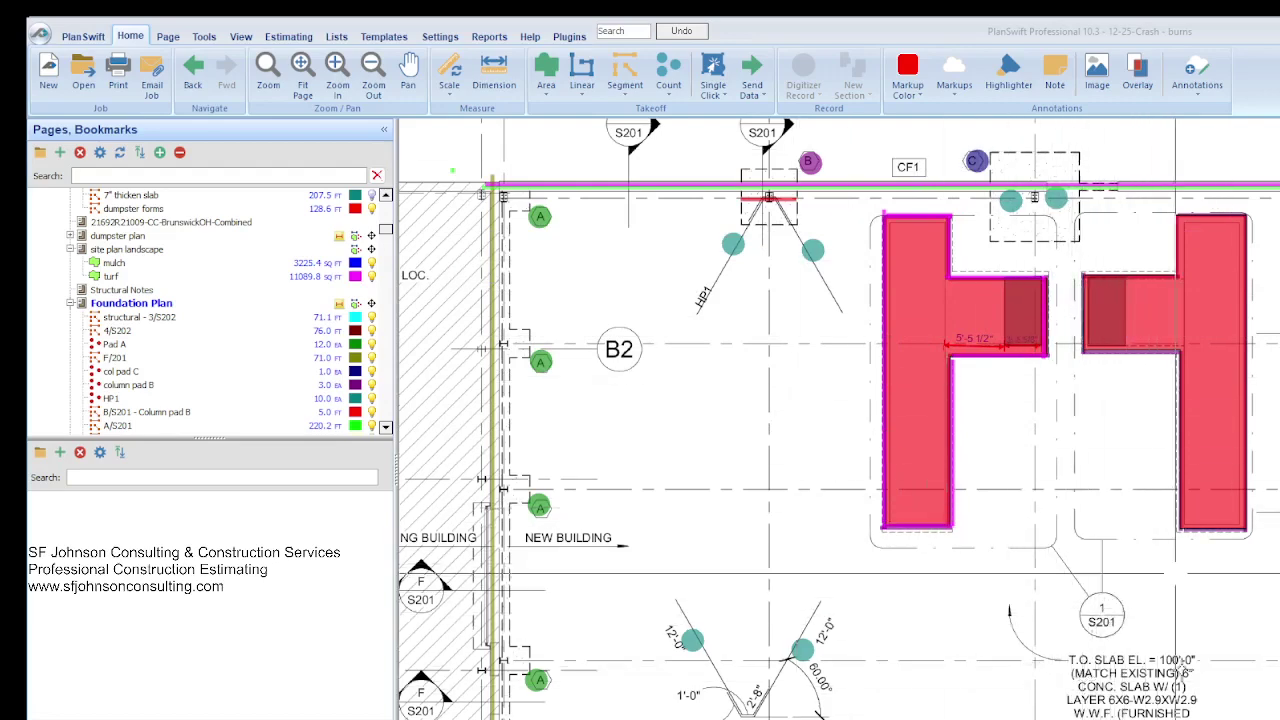
scroll(1063, 466, "down", 1)
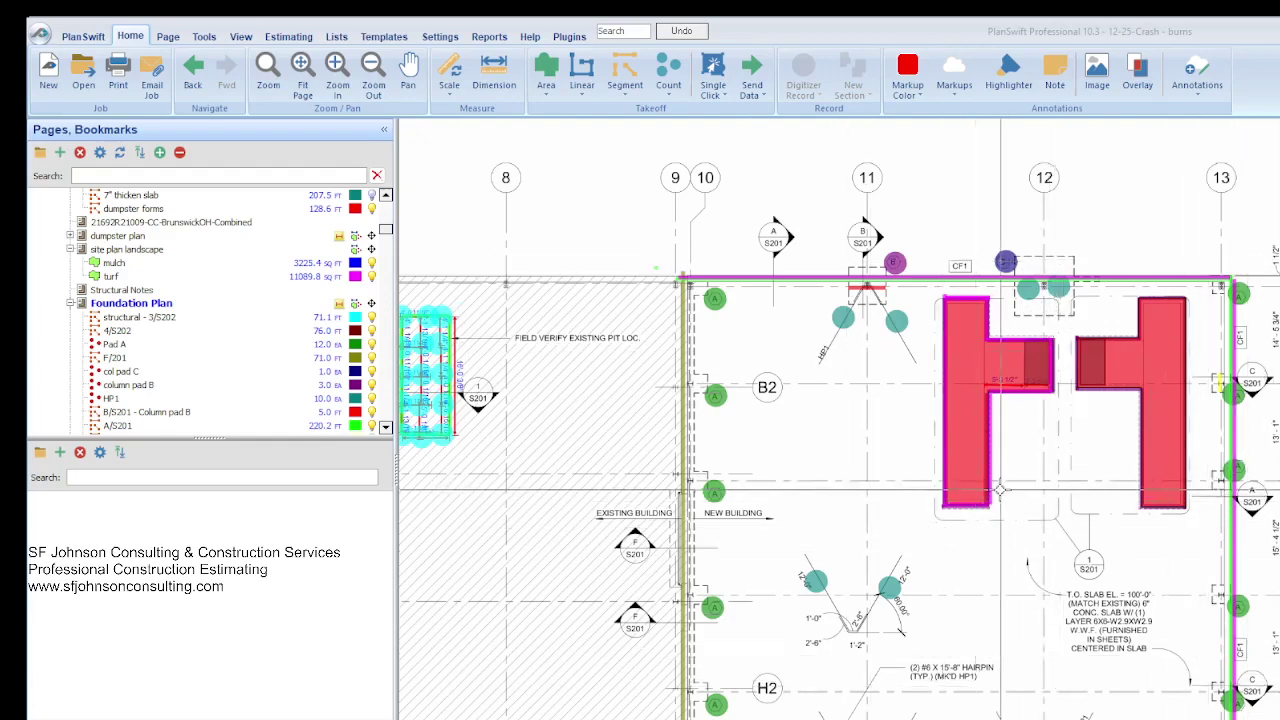
scroll(984, 412, "down", 1)
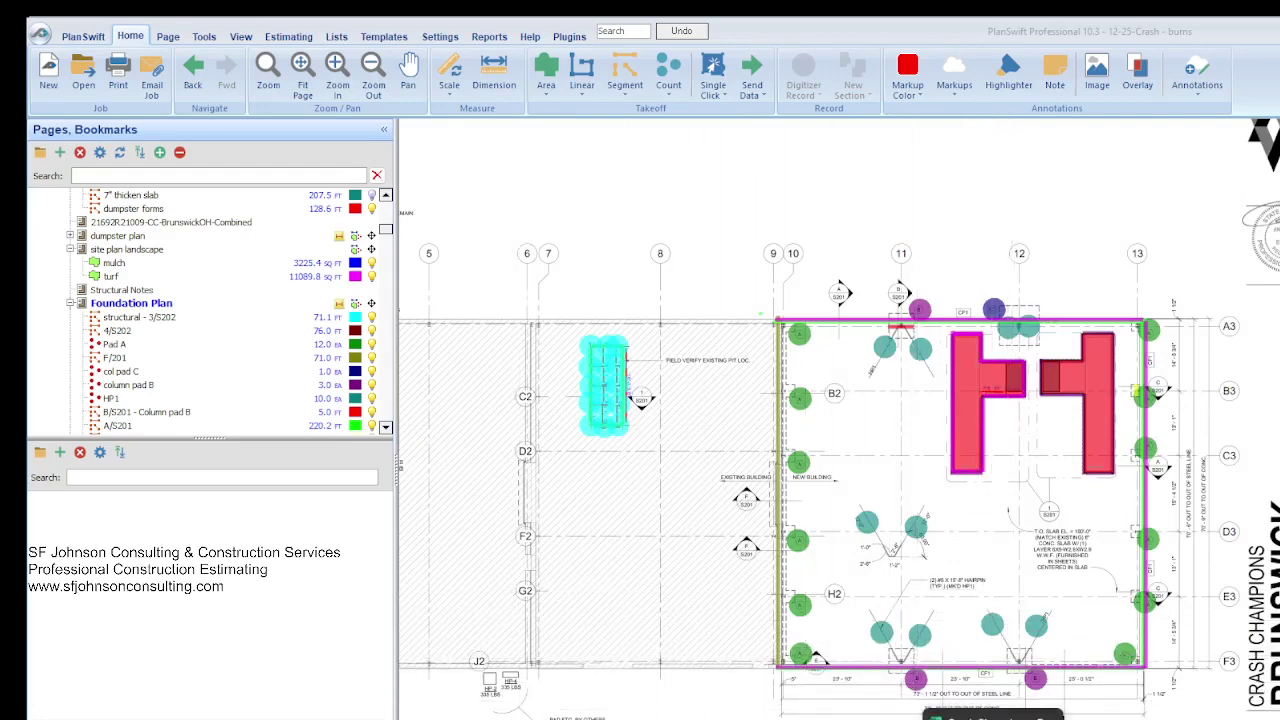
Switch to the Crash Champions structural takeoff workbook in Excel, review the column pad and new building foundation items, and return to PlanSwift
key("alt+Tab")
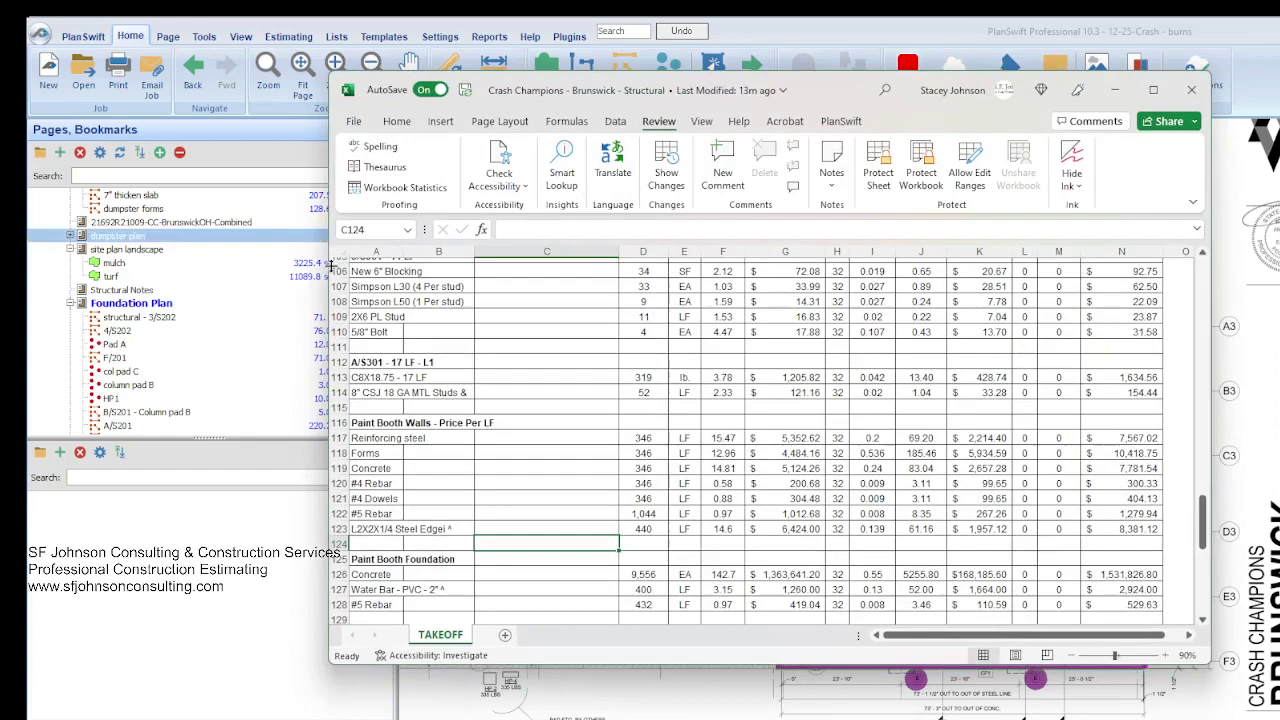
scroll(470, 408, "up", 13)
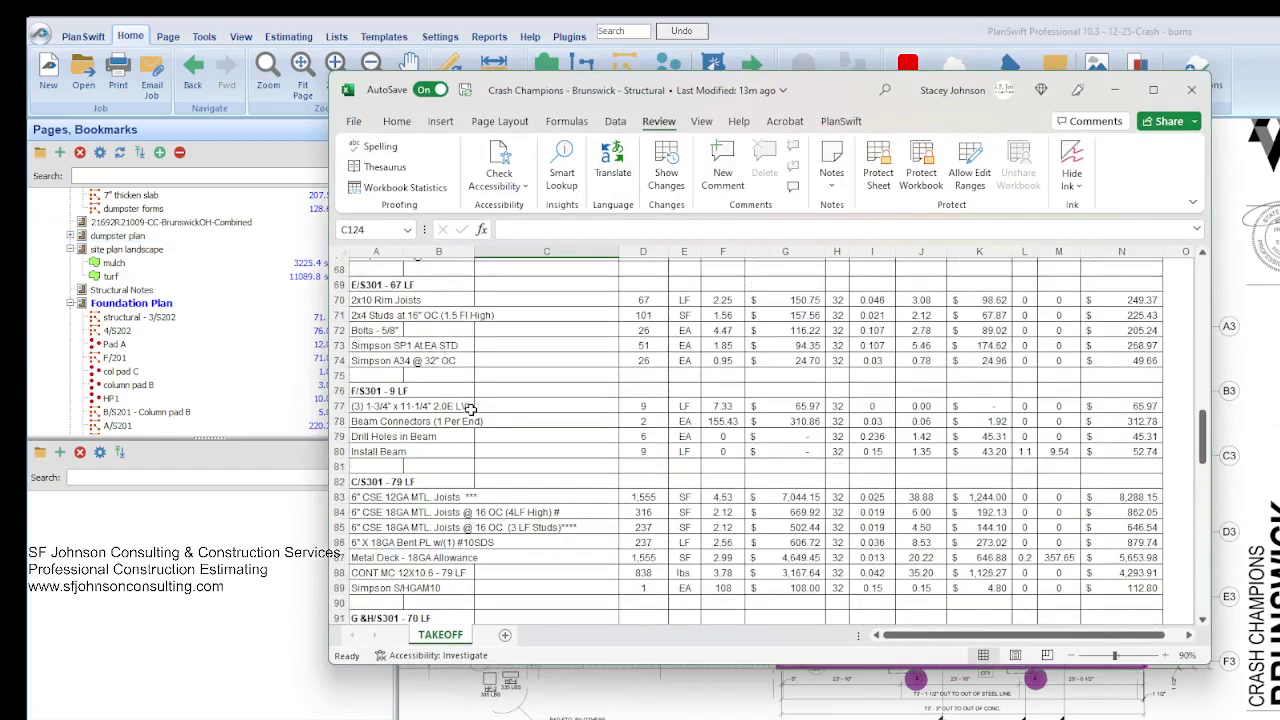
scroll(470, 408, "up", 10)
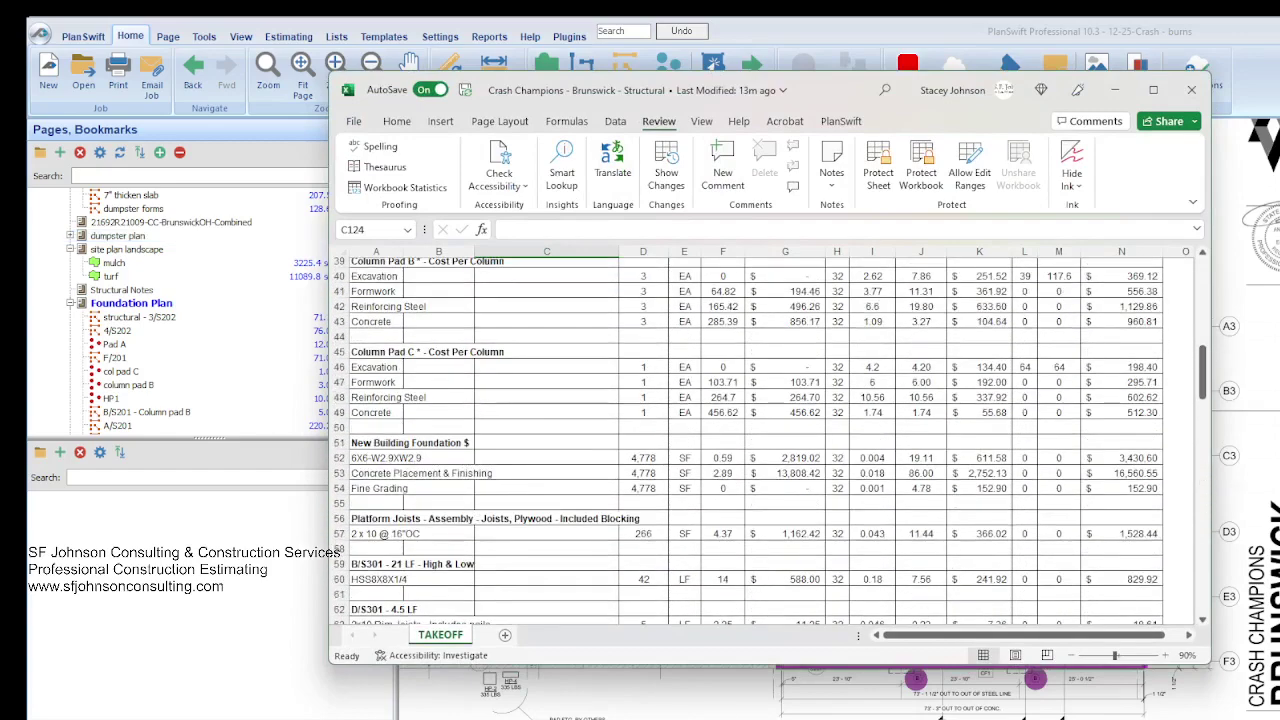
key("alt+Tab")
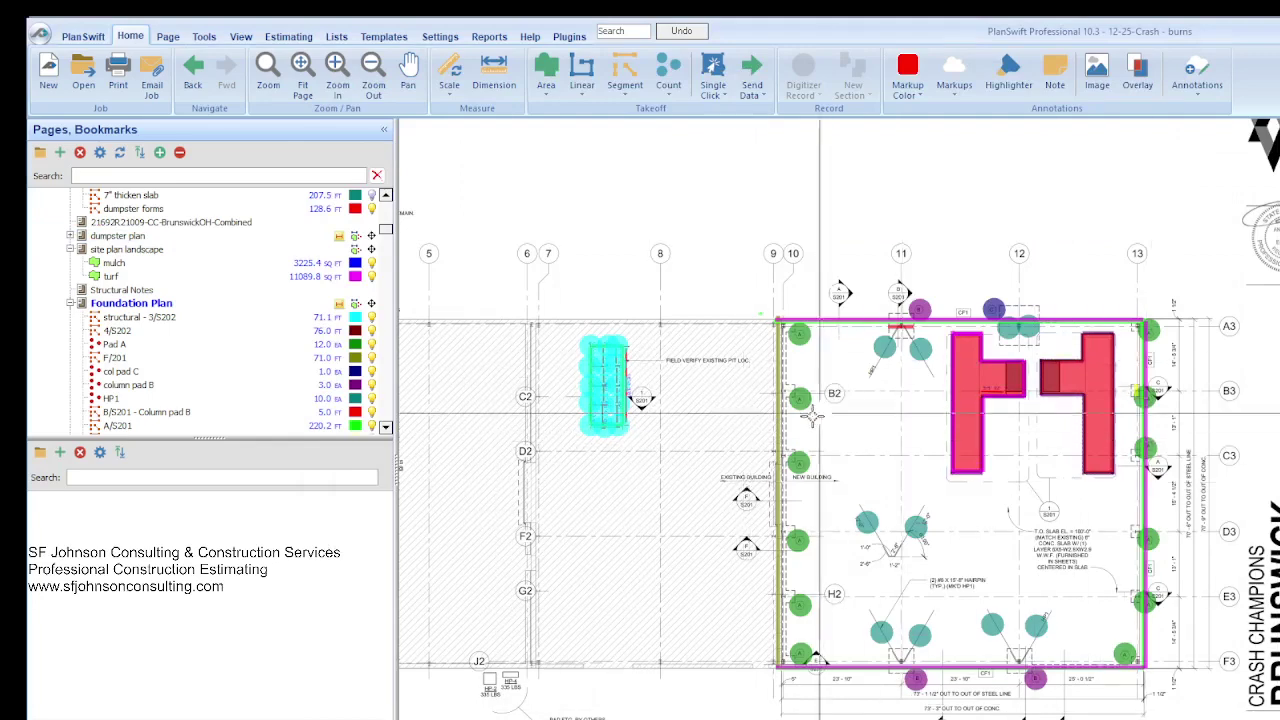
Open the S201 Foundation Section View page and examine the section F detail referenced along the existing-to-new building line
scroll(748, 595, "up", 3)
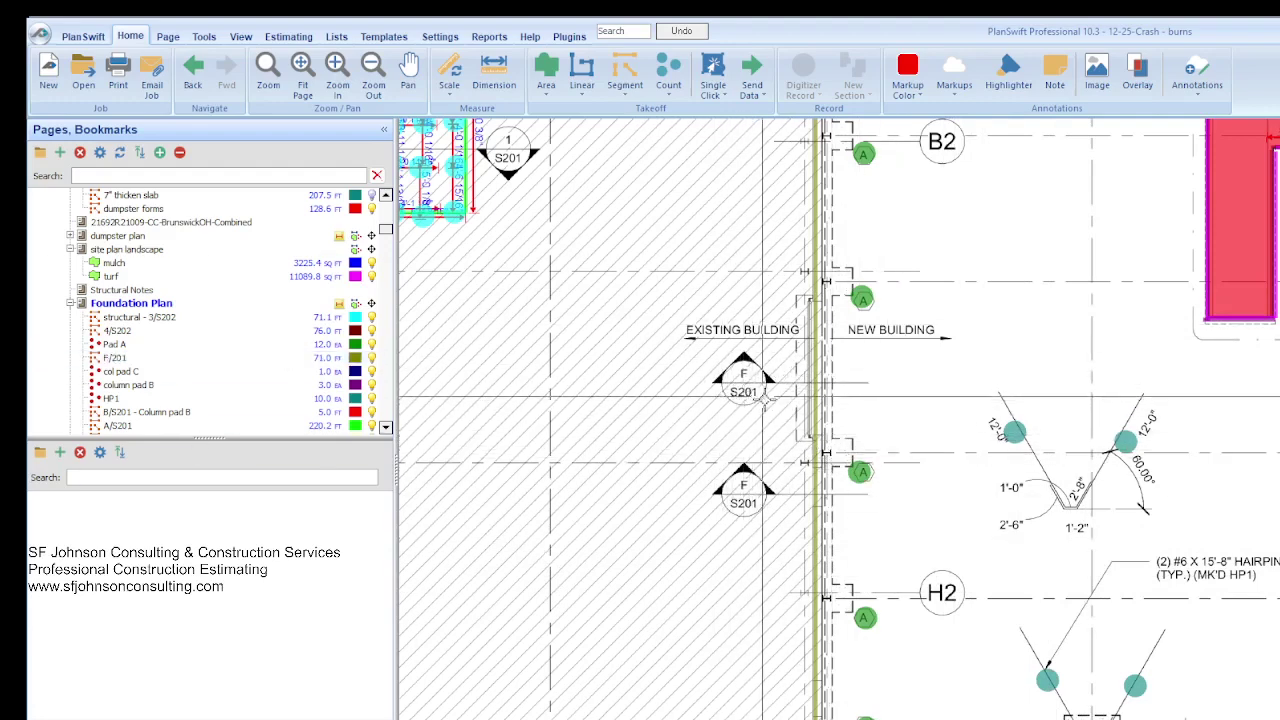
scroll(228, 320, "down", 3)
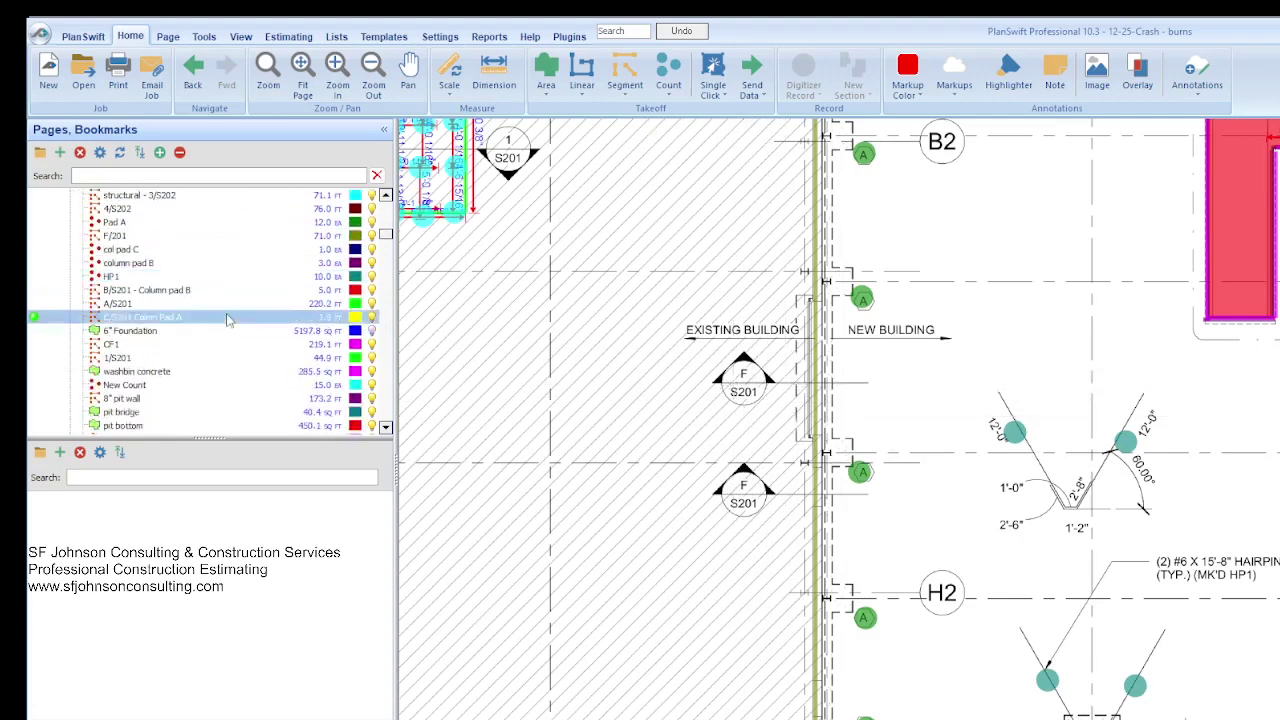
scroll(229, 320, "down", 2)
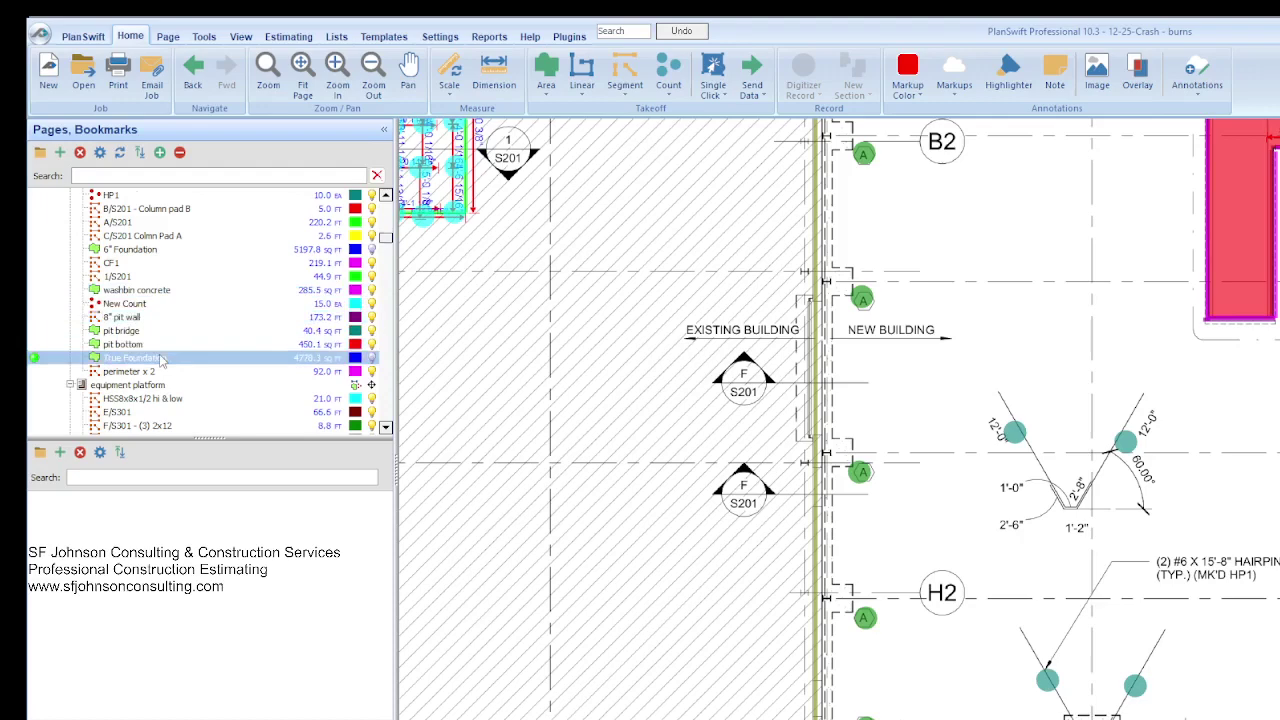
scroll(156, 360, "down", 7)
scroll(156, 388, "down", 2)
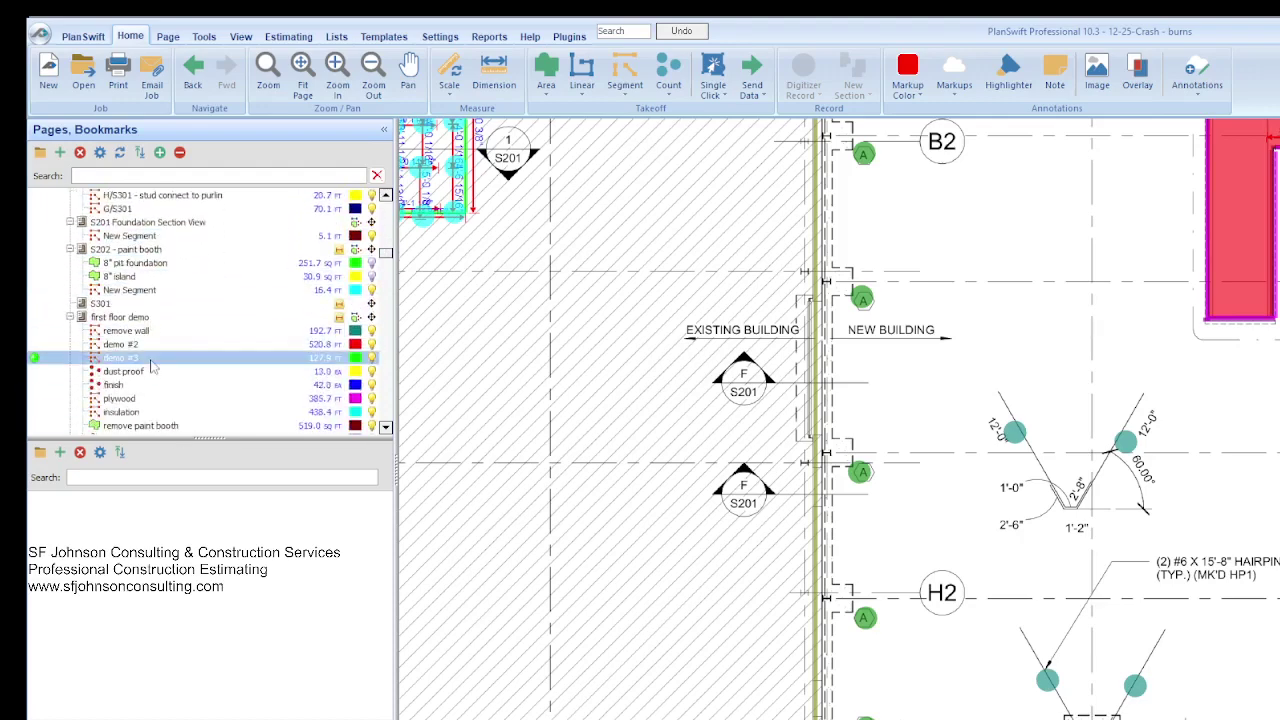
scroll(150, 360, "up", 2)
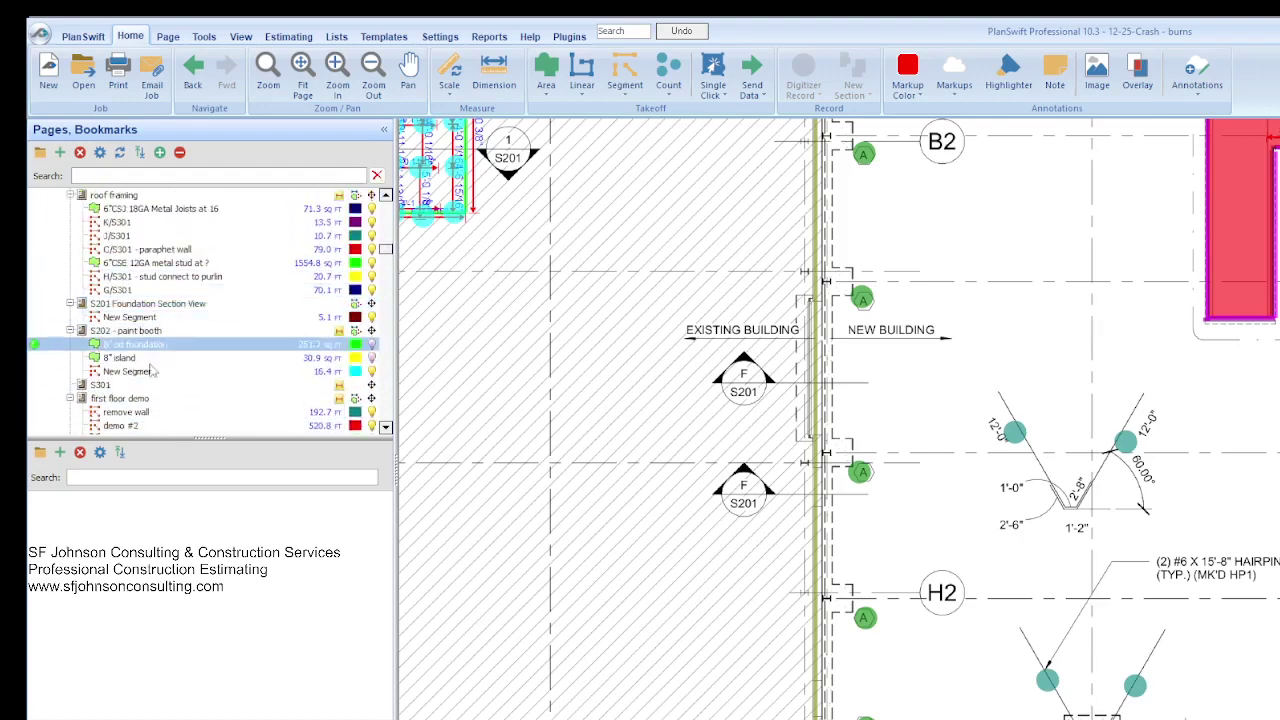
scroll(152, 366, "down", 2)
scroll(199, 375, "down", 1)
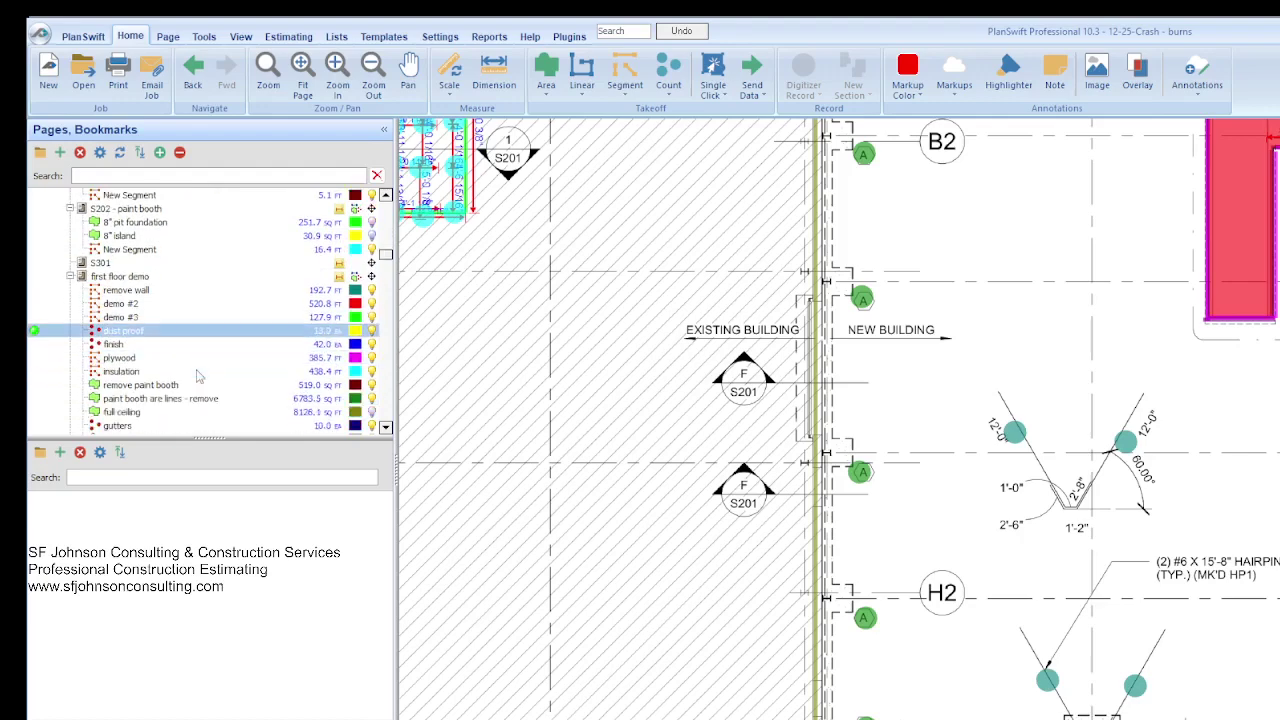
scroll(106, 282, "up", 3)
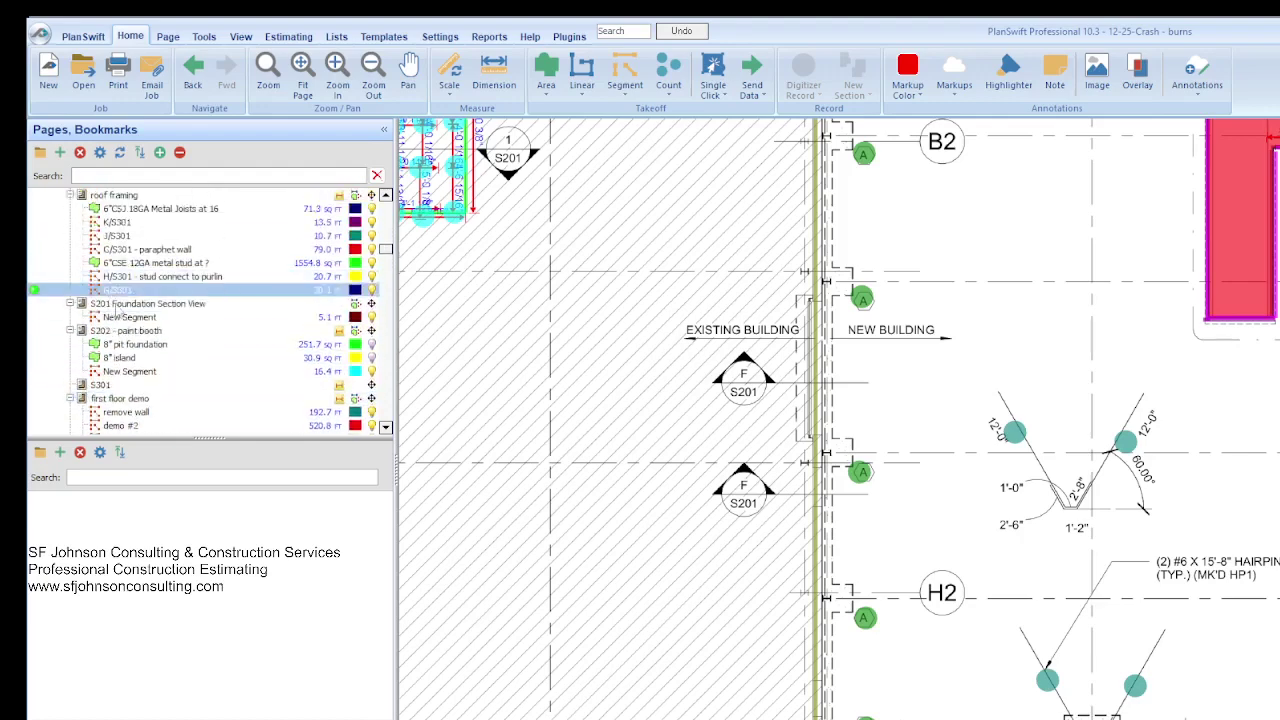
left_click(112, 303)
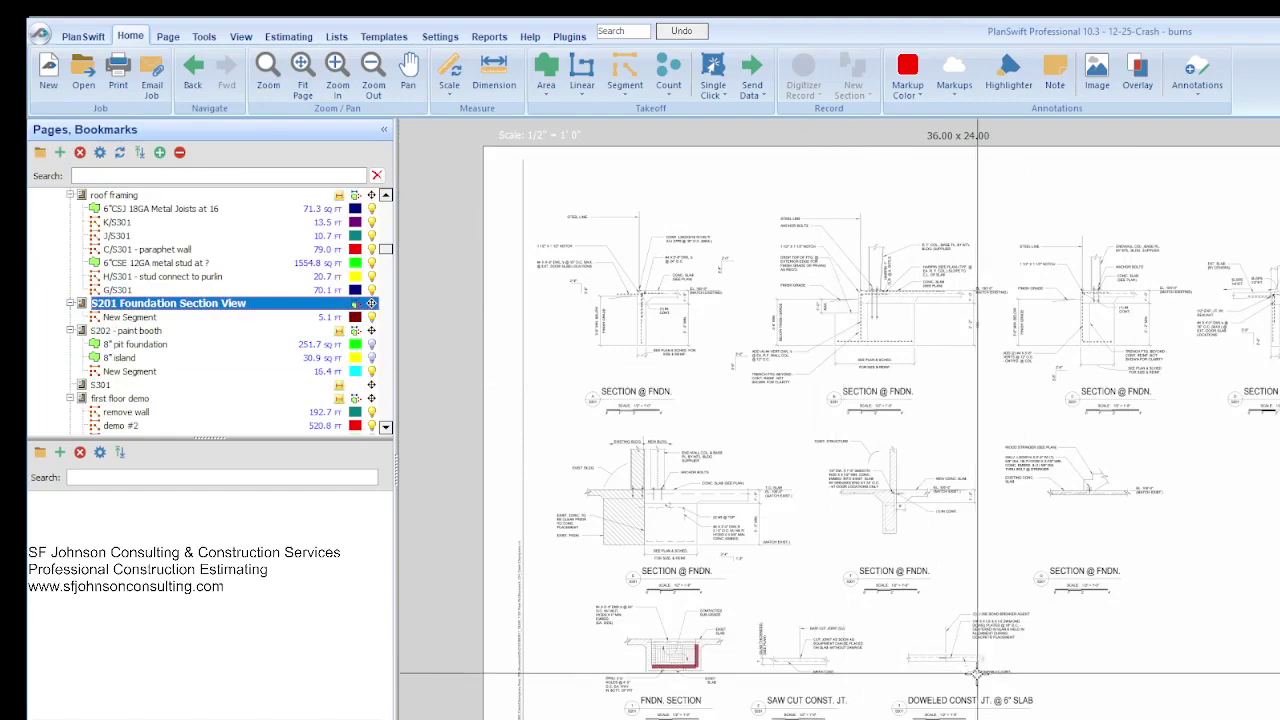
scroll(823, 296, "up", 5)
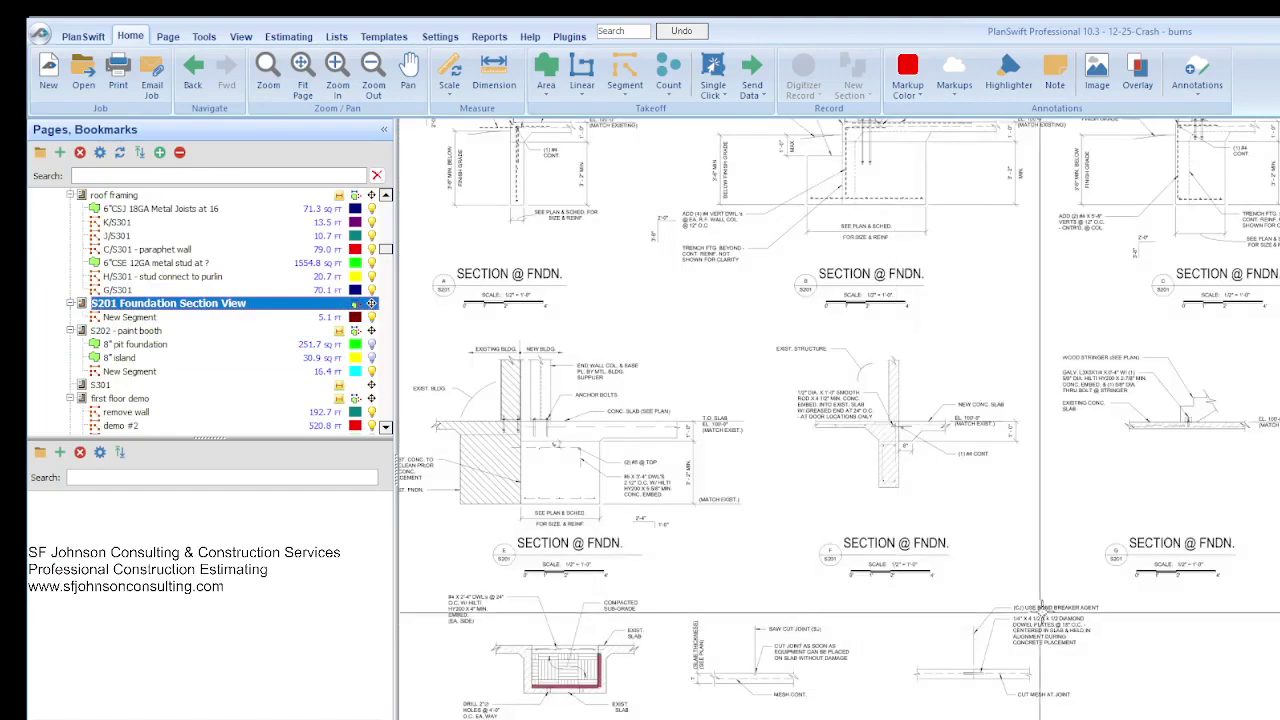
scroll(823, 296, "up", 2)
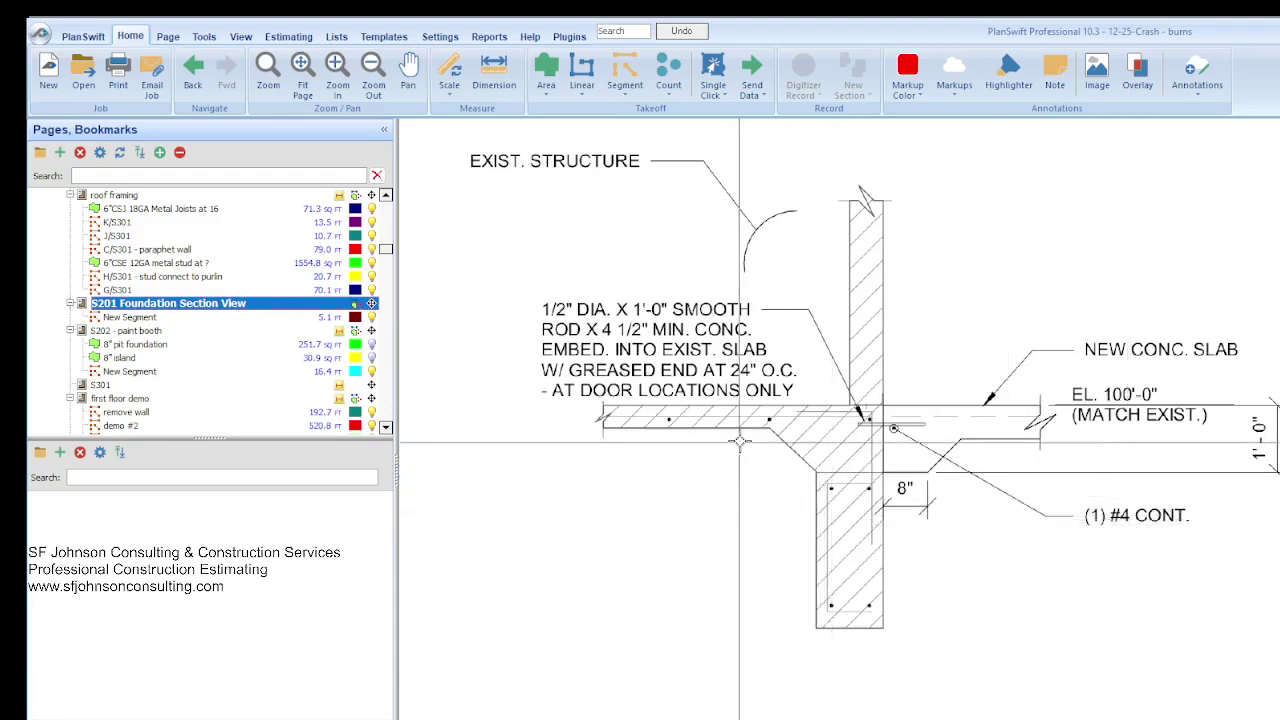
Examine section F on the S201 sheet, checking the smooth rod dowels, #4 continuous bar and 8" slab edge at the existing structure
scroll(988, 412, "down", 3)
scroll(988, 412, "down", 3)
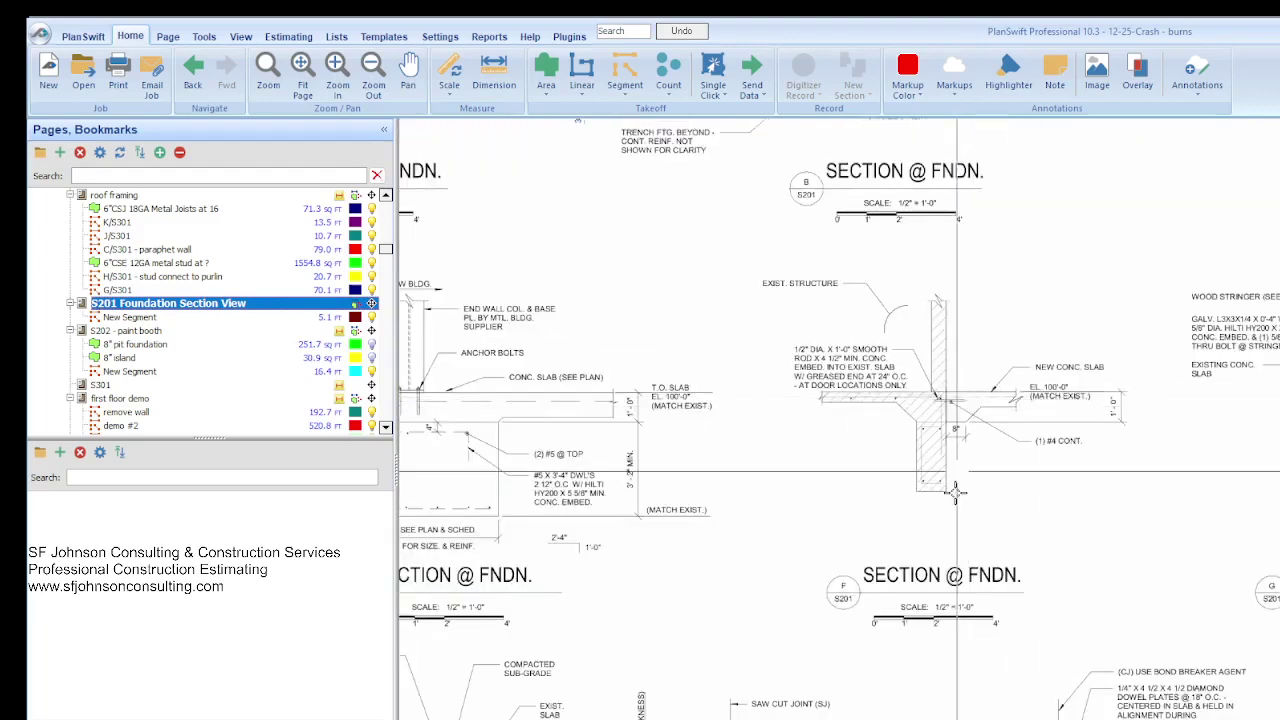
scroll(955, 490, "up", 3)
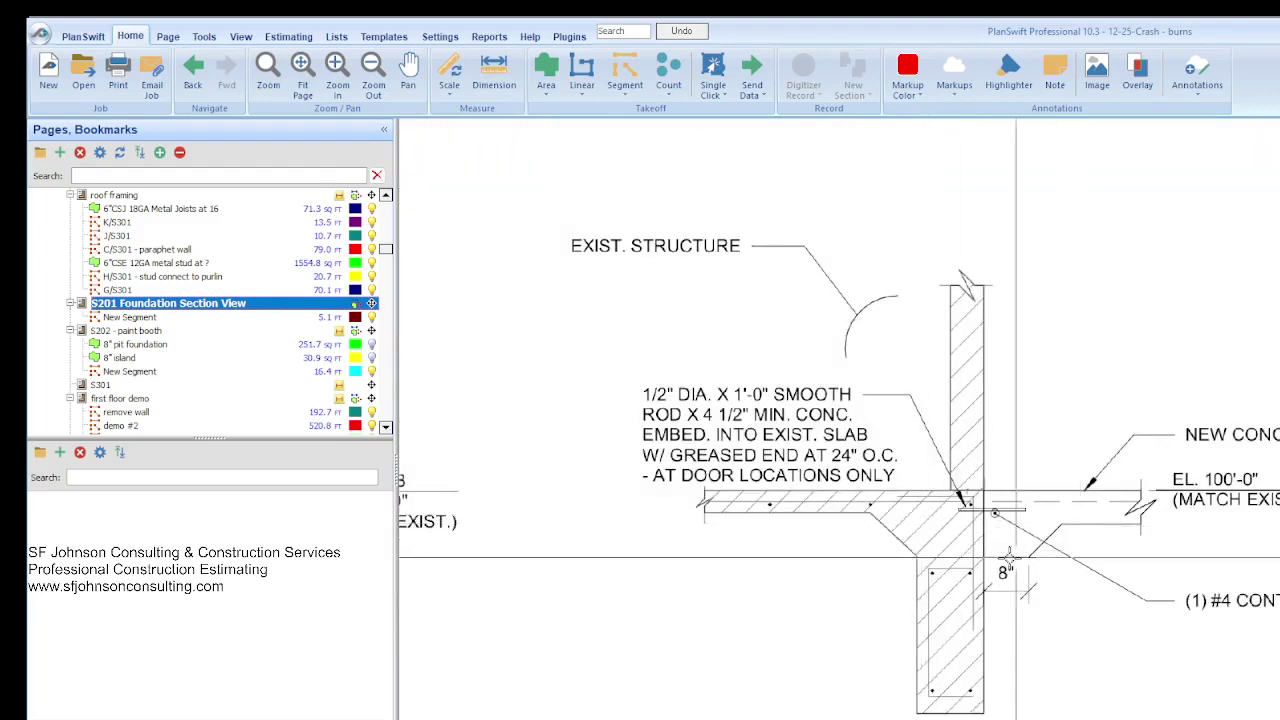
scroll(1008, 558, "up", 1)
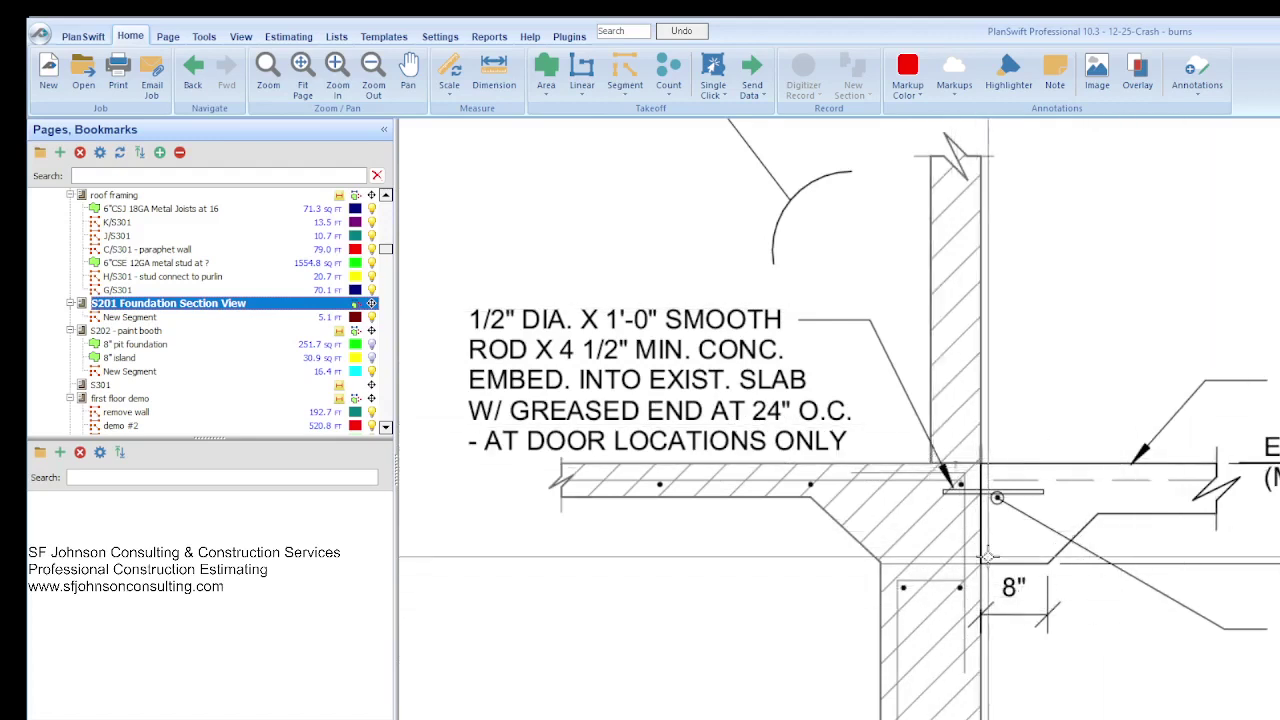
scroll(988, 557, "down", 1)
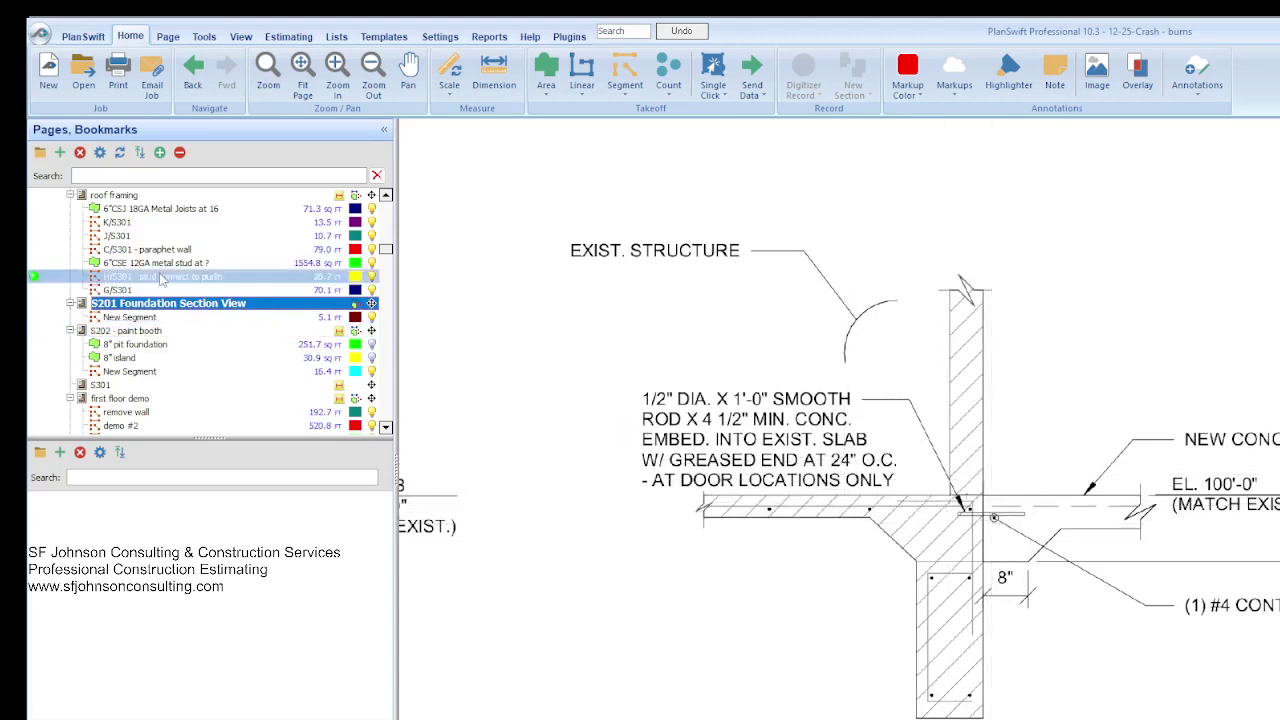
Look through the Foundation Plan takeoff items and examine sections A and E on the S201 sheet
scroll(168, 302, "up", 2)
scroll(170, 330, "up", 3)
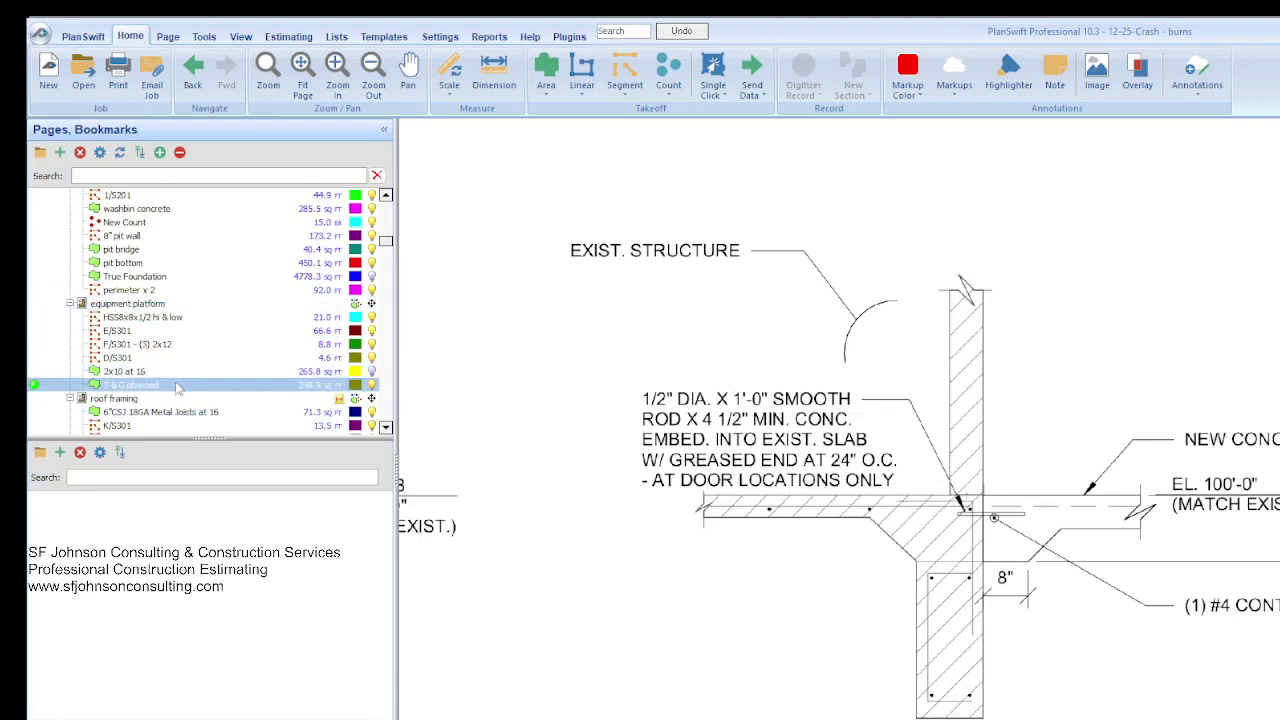
scroll(810, 420, "down", 4)
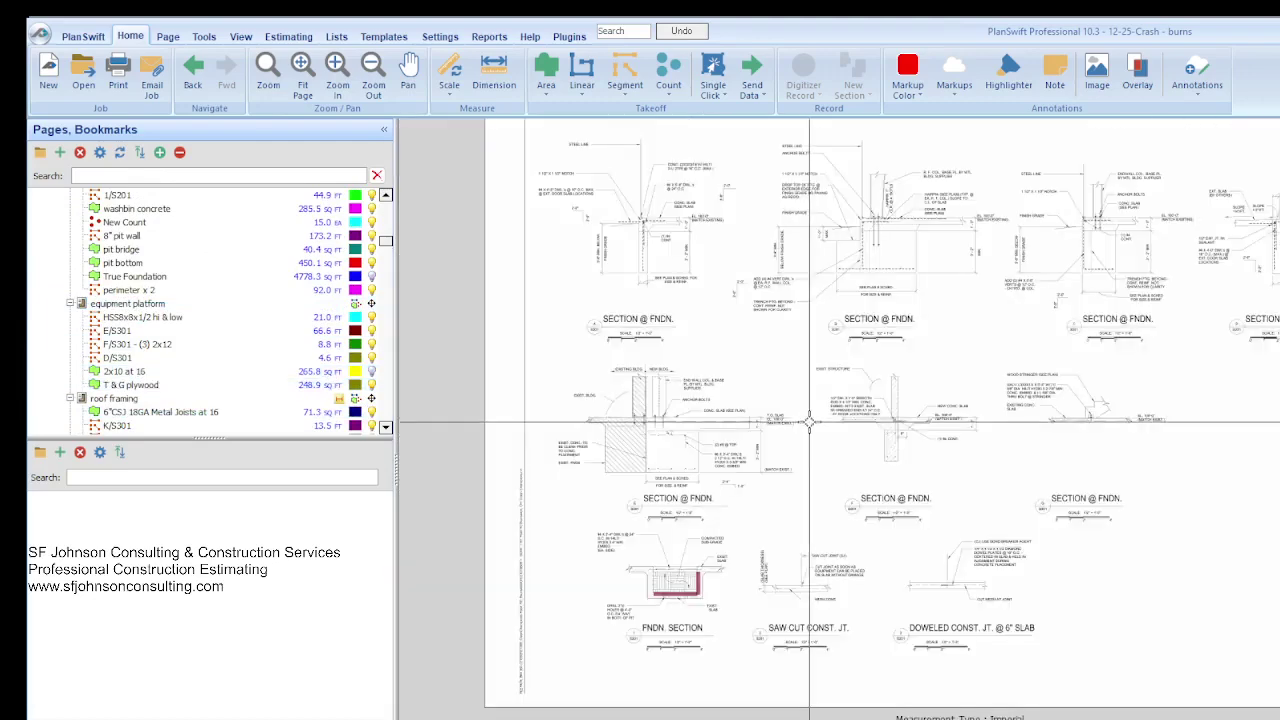
scroll(162, 345, "up", 2)
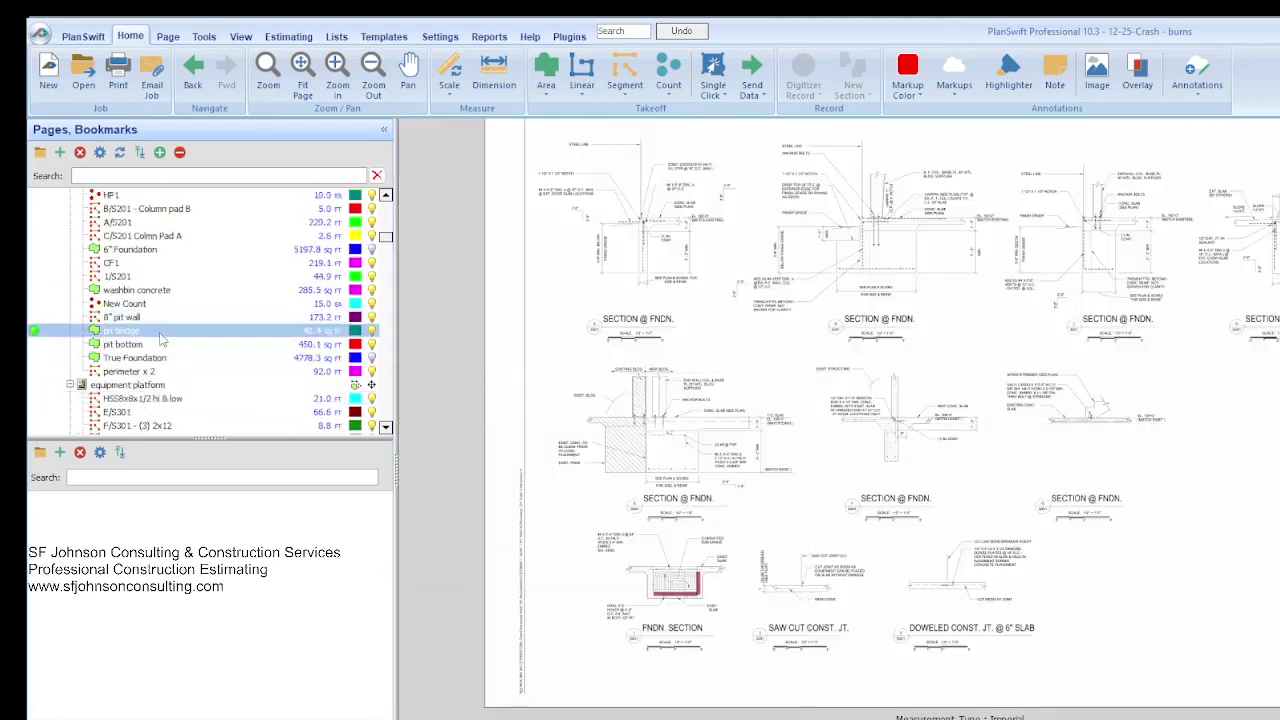
scroll(162, 340, "up", 5)
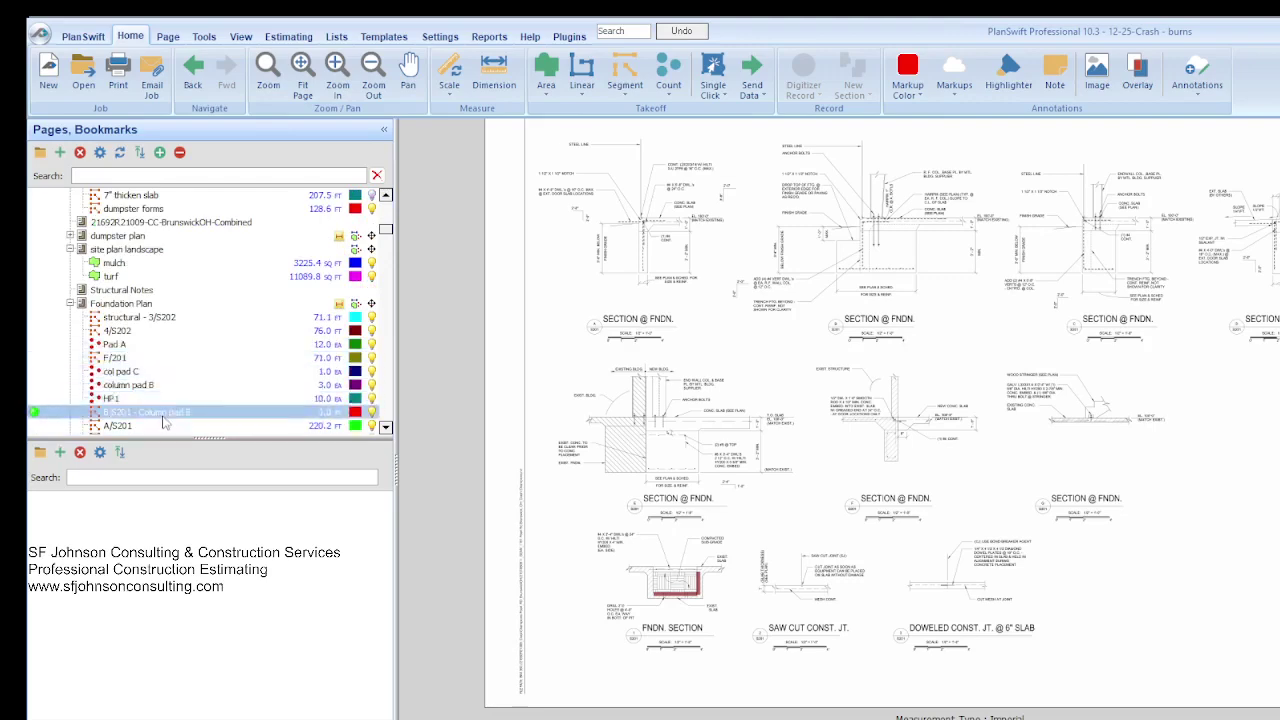
left_click(165, 422)
scroll(534, 430, "up", 3)
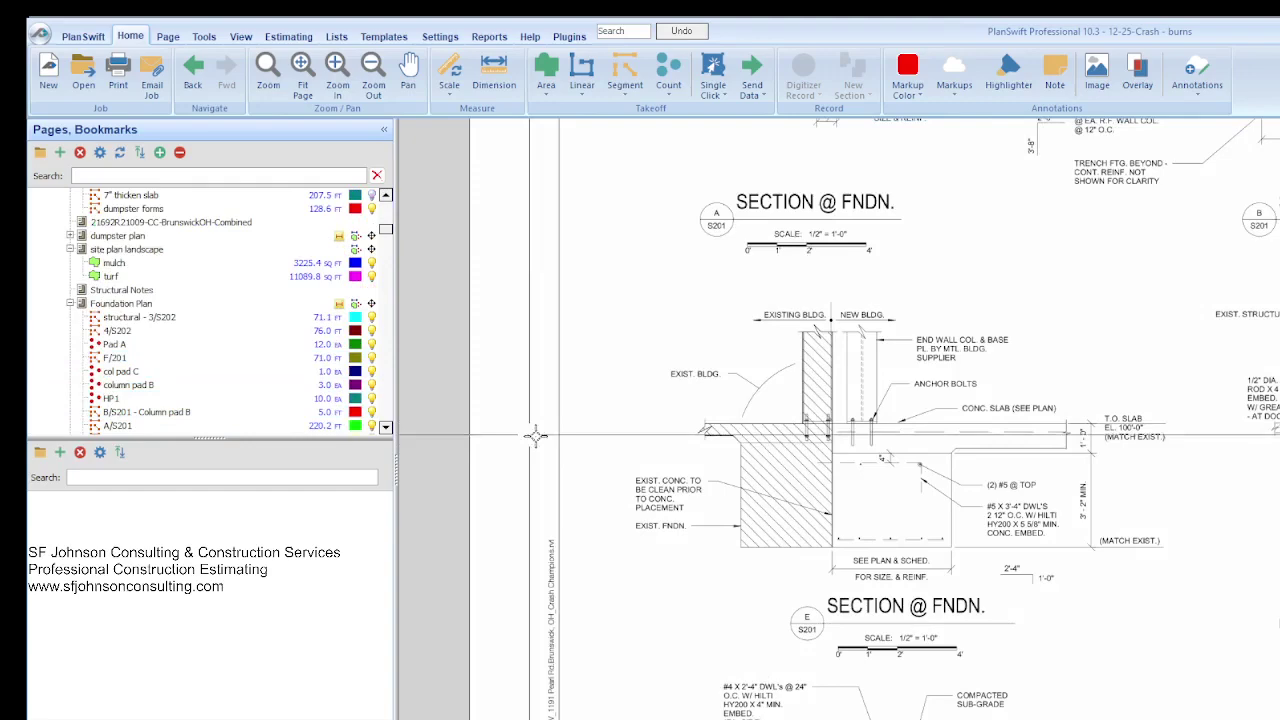
scroll(534, 436, "down", 3)
scroll(971, 206, "up", 3)
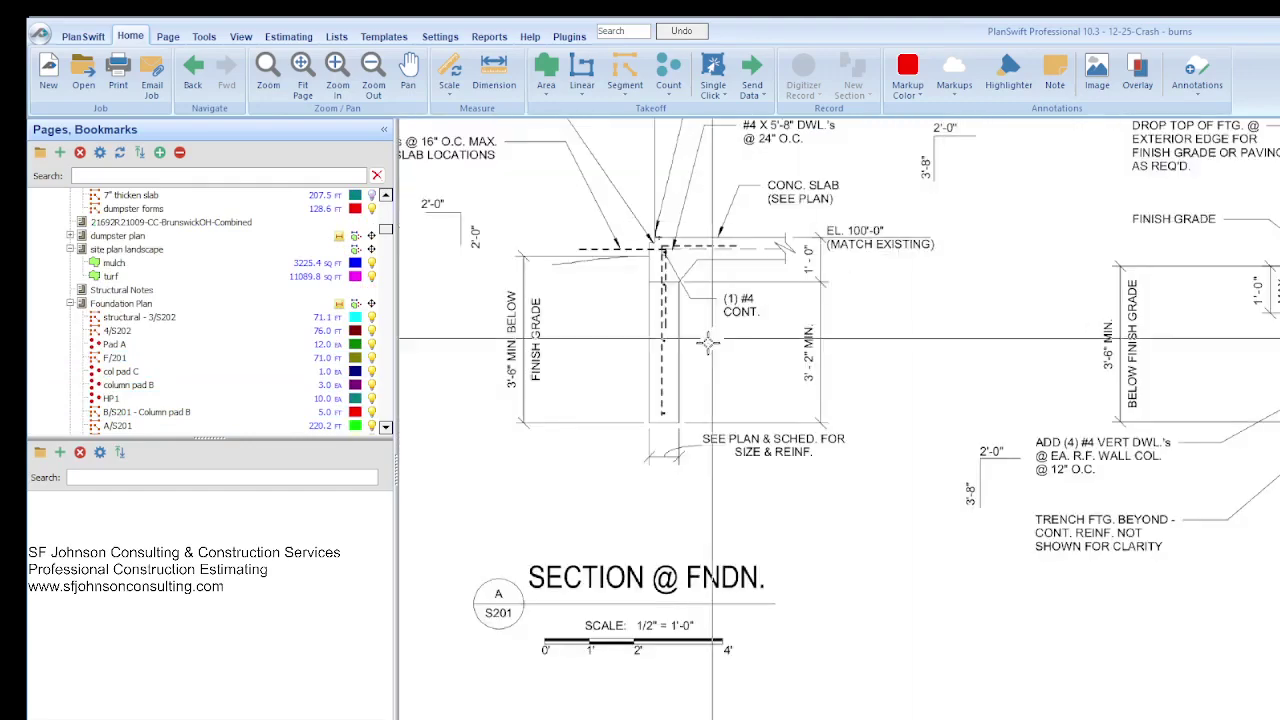
scroll(708, 343, "down", 3)
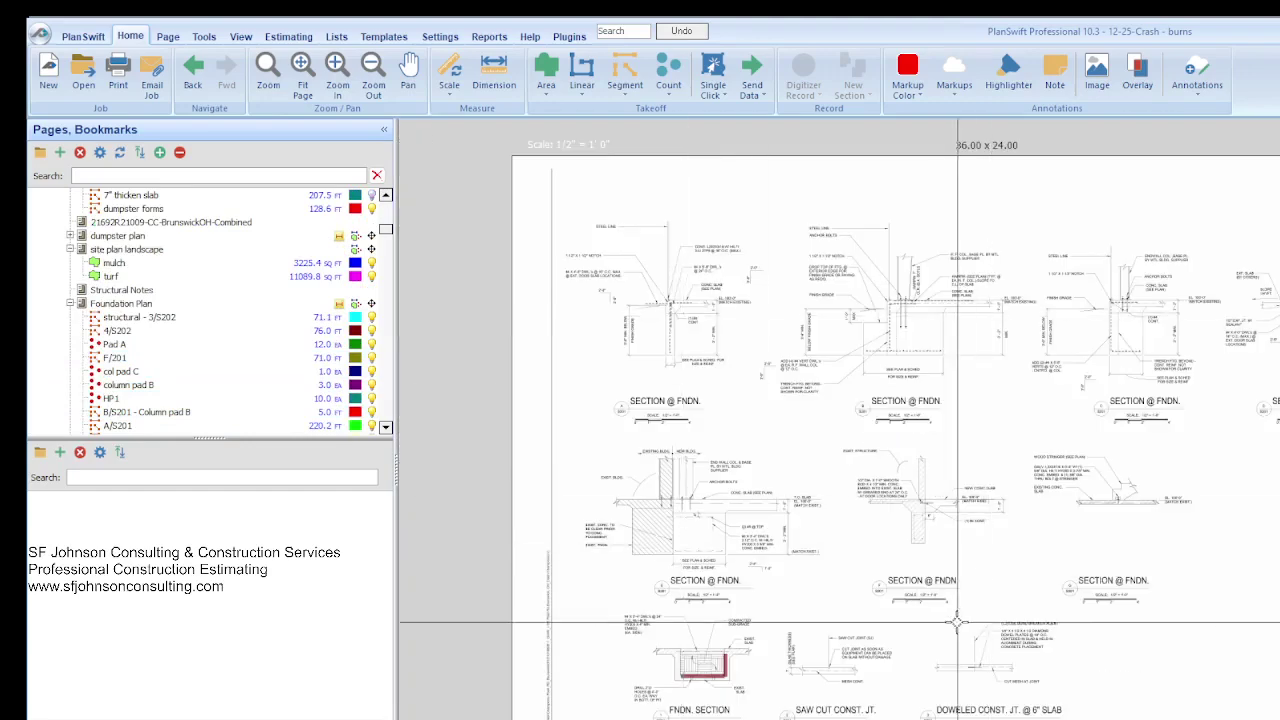
Recheck the section F detail where the new concrete slab meets the existing structure, then view the whole S201 sheet
scroll(957, 622, "up", 3)
scroll(972, 432, "up", 2)
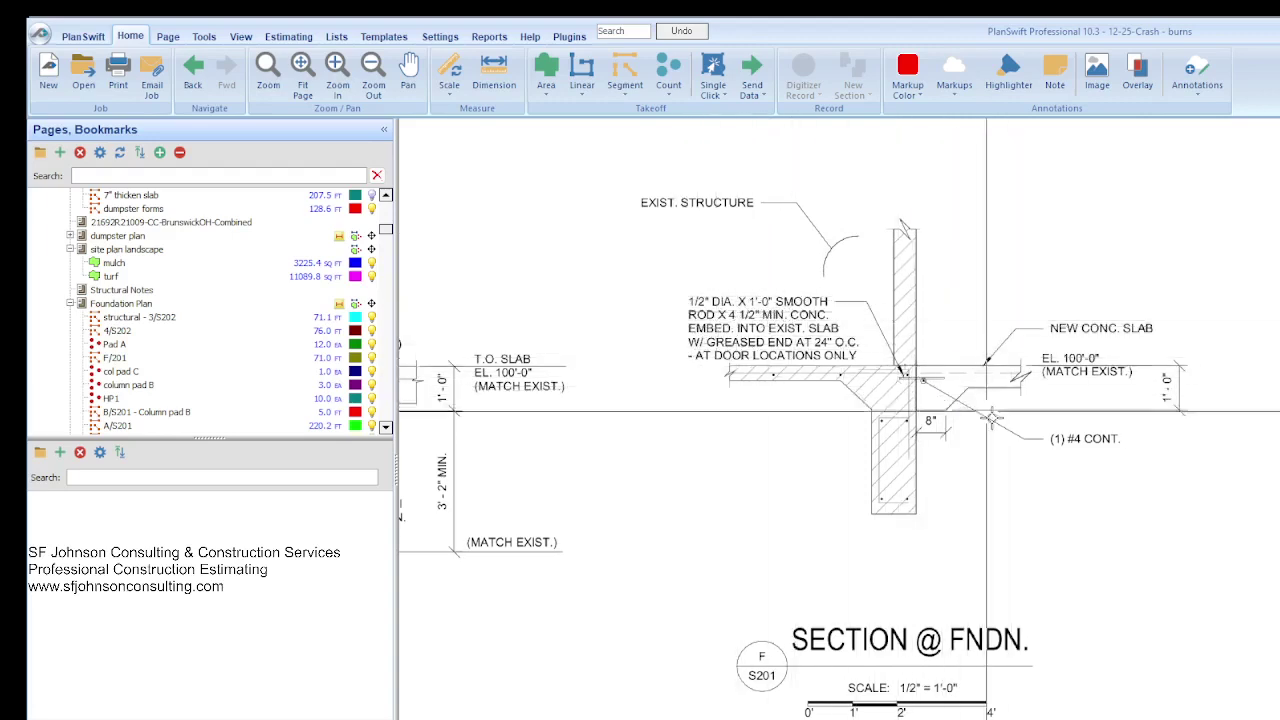
scroll(852, 595, "down", 3)
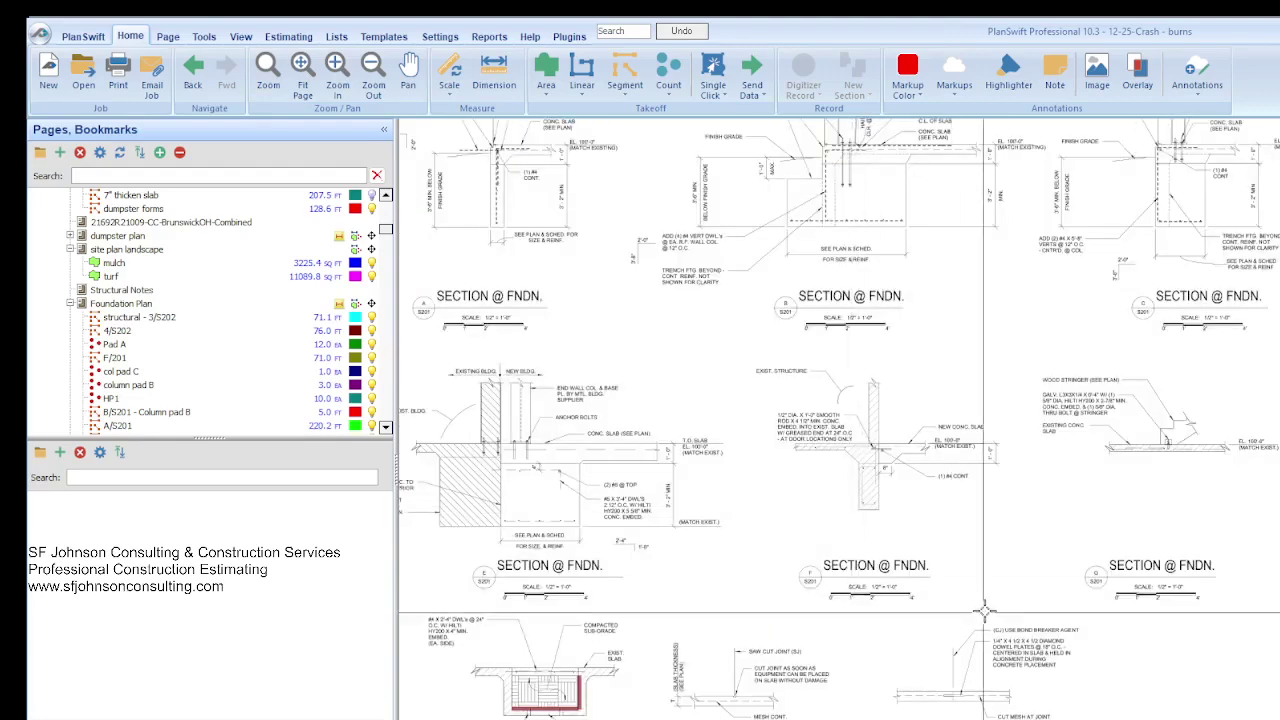
scroll(990, 605, "down", 2)
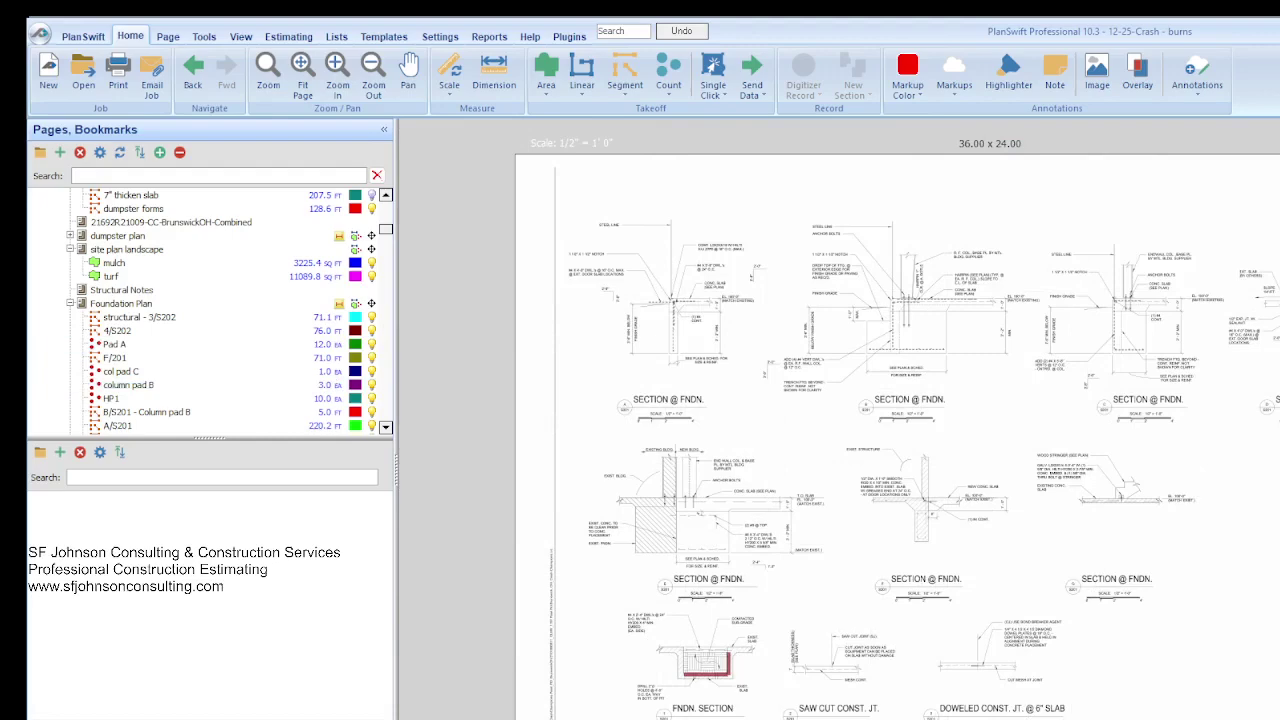
Switch to the Crash Champions structural workbook in Excel and review the F/S201, HP1, 1/S201 and column pad cost items
key("alt+Tab")
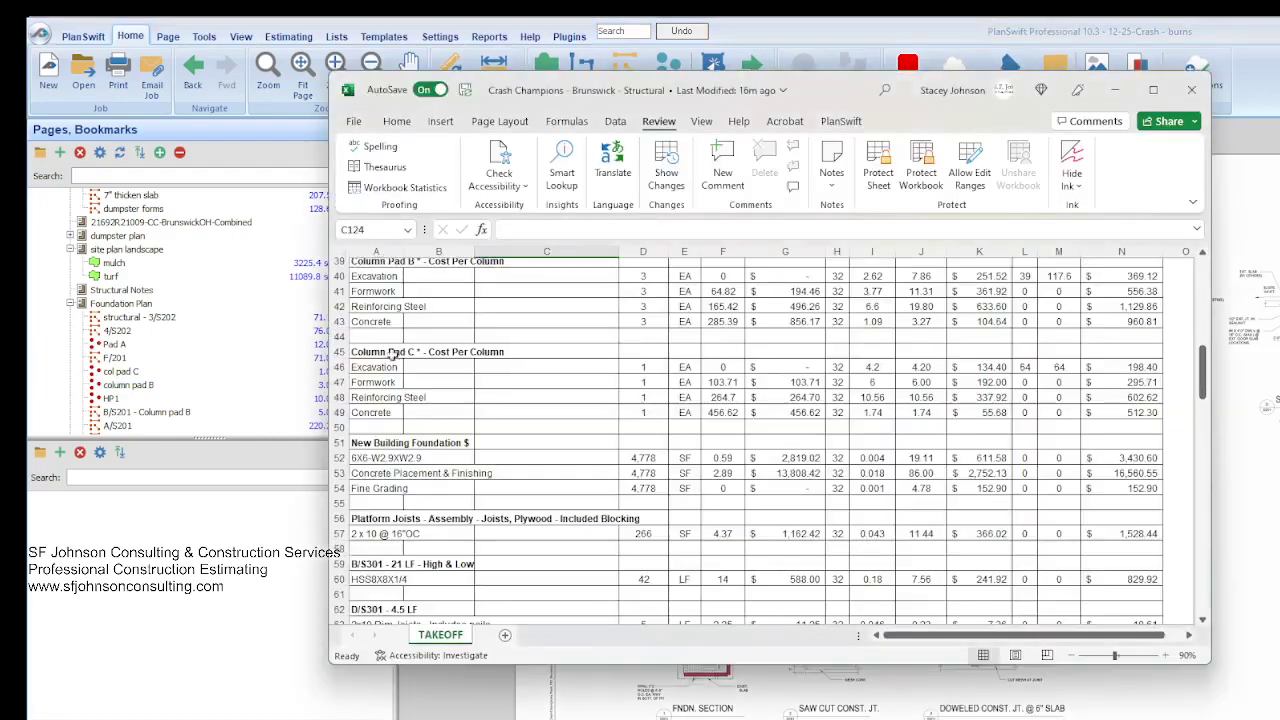
scroll(393, 355, "up", 7)
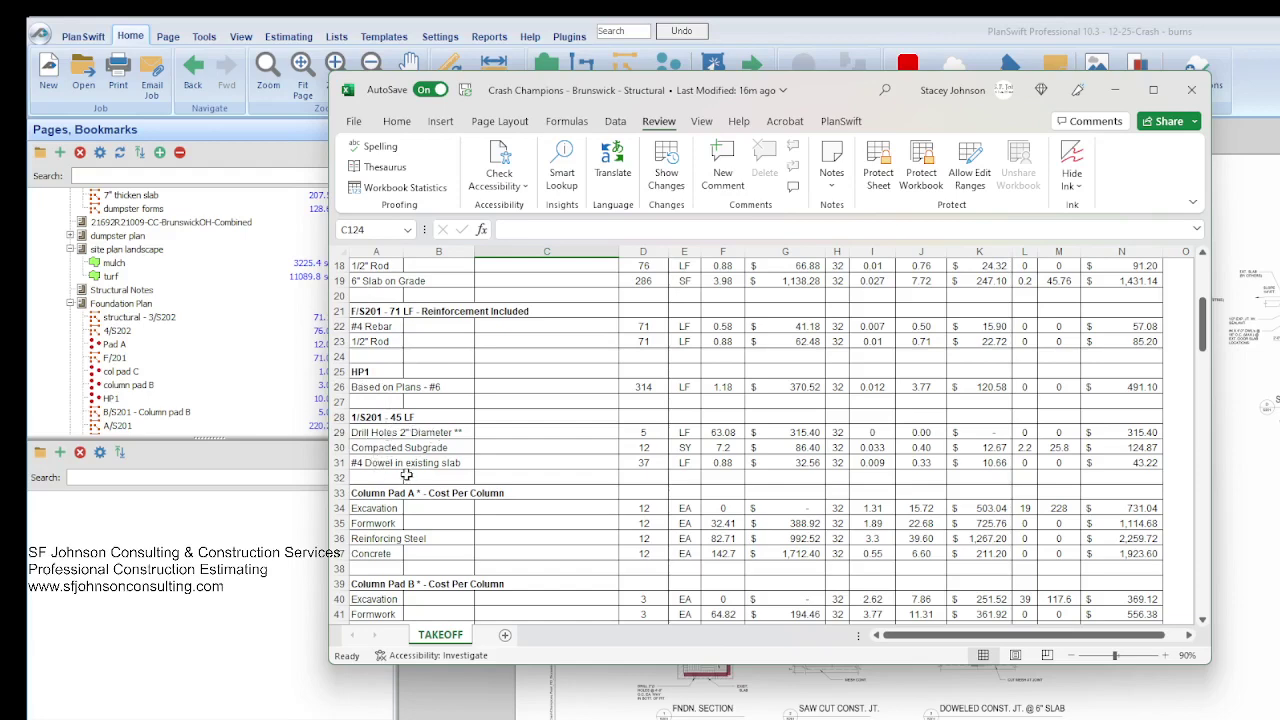
scroll(413, 468, "down", 2)
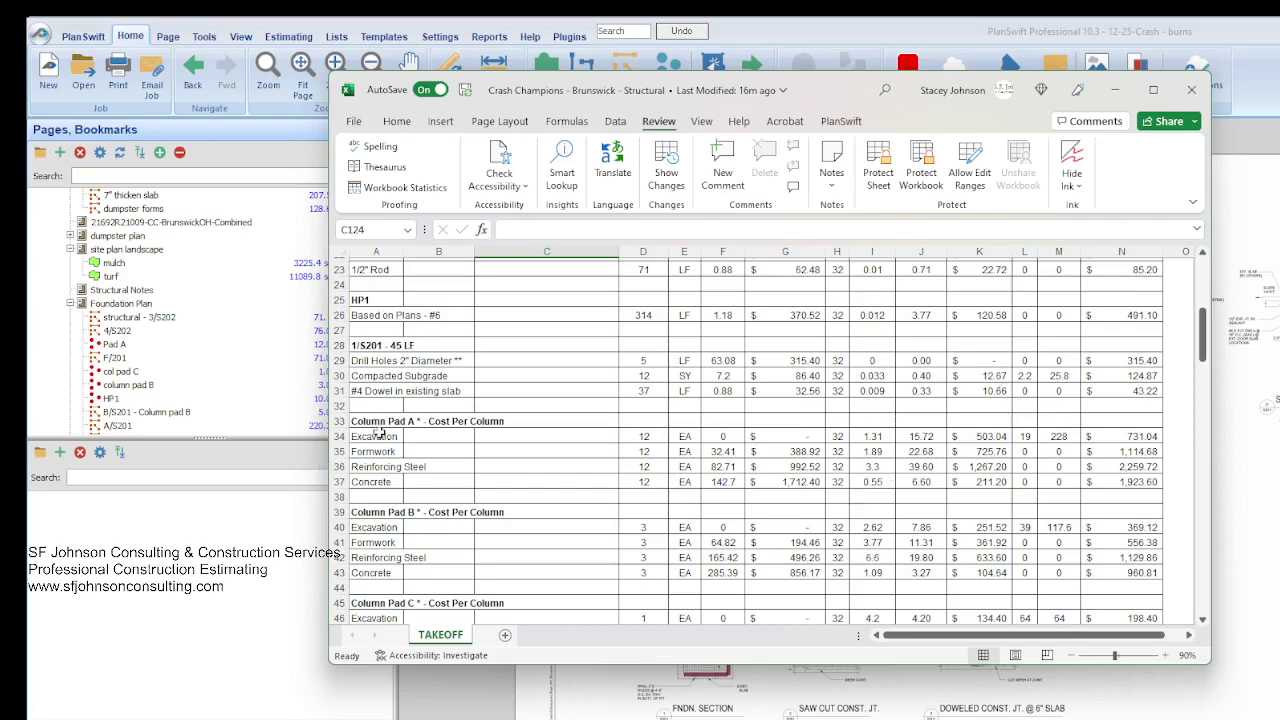
scroll(413, 418, "down", 1)
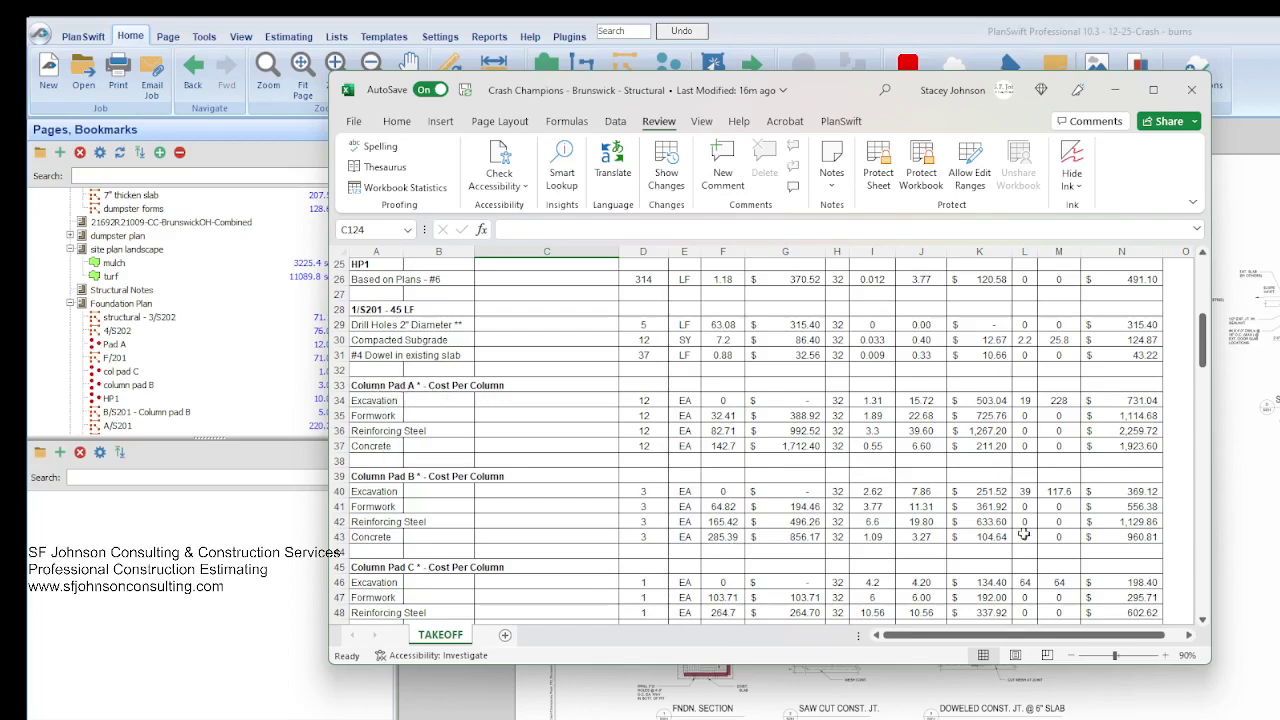
Switch to PlanSwift, open the Structural Notes page and read the continuous footing, pad footing and anchor rod schedules
left_click(110, 318)
scroll(110, 318, "up", 5)
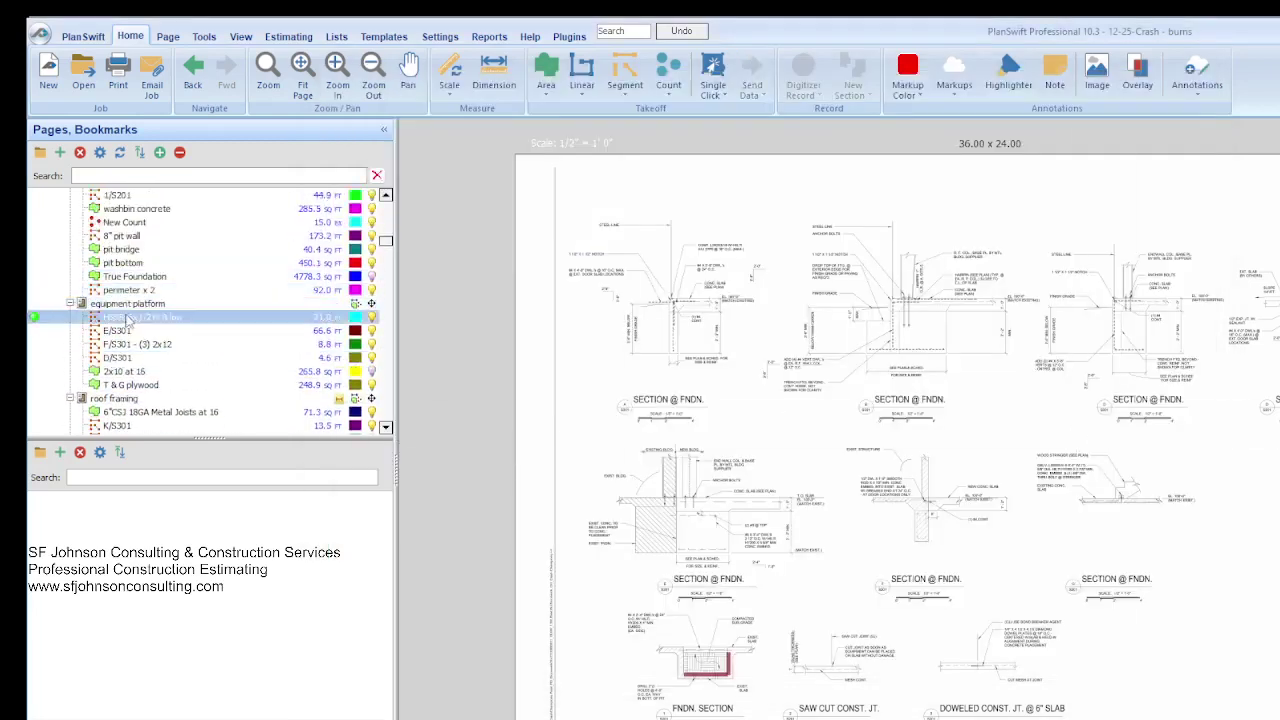
scroll(110, 318, "up", 5)
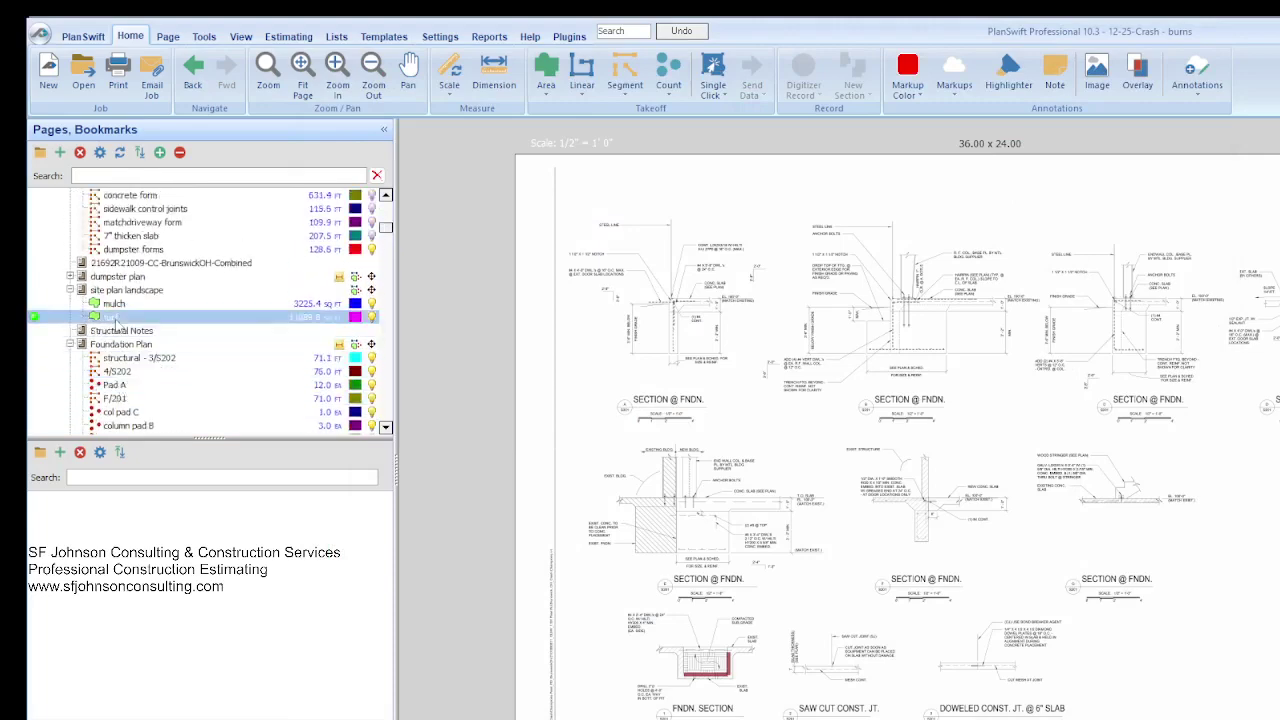
left_click(121, 330)
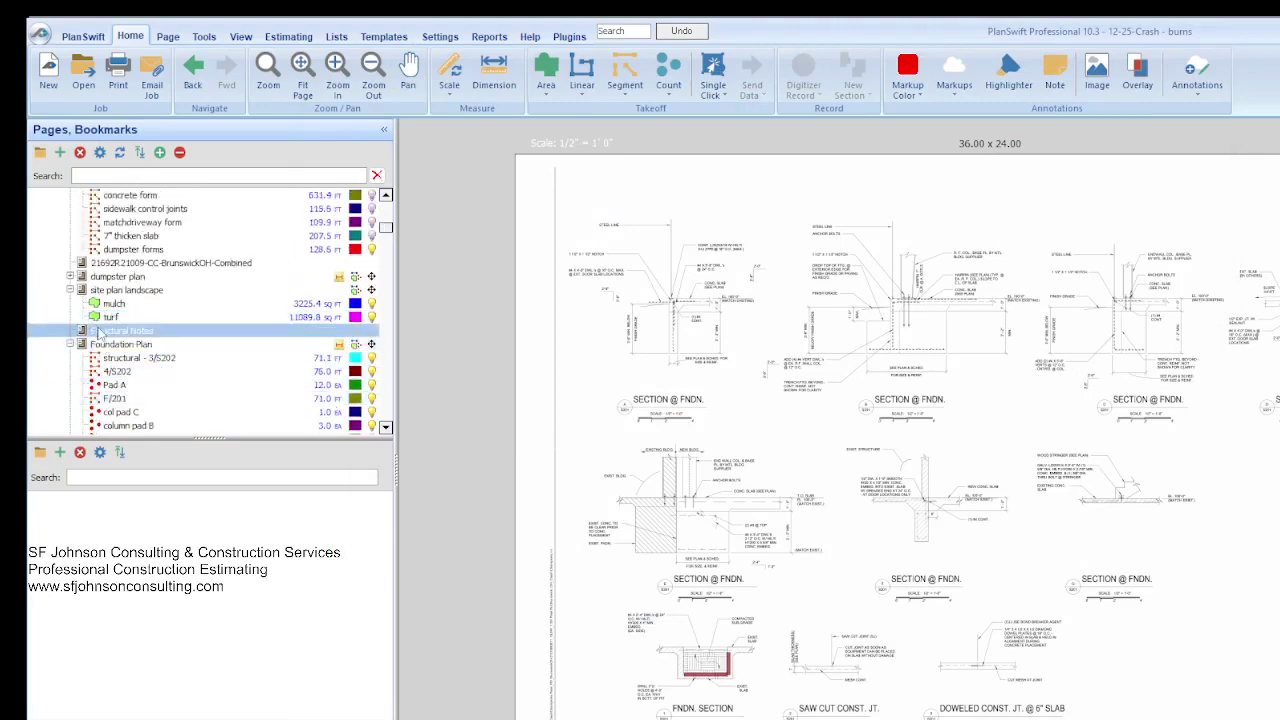
scroll(651, 580, "up", 3)
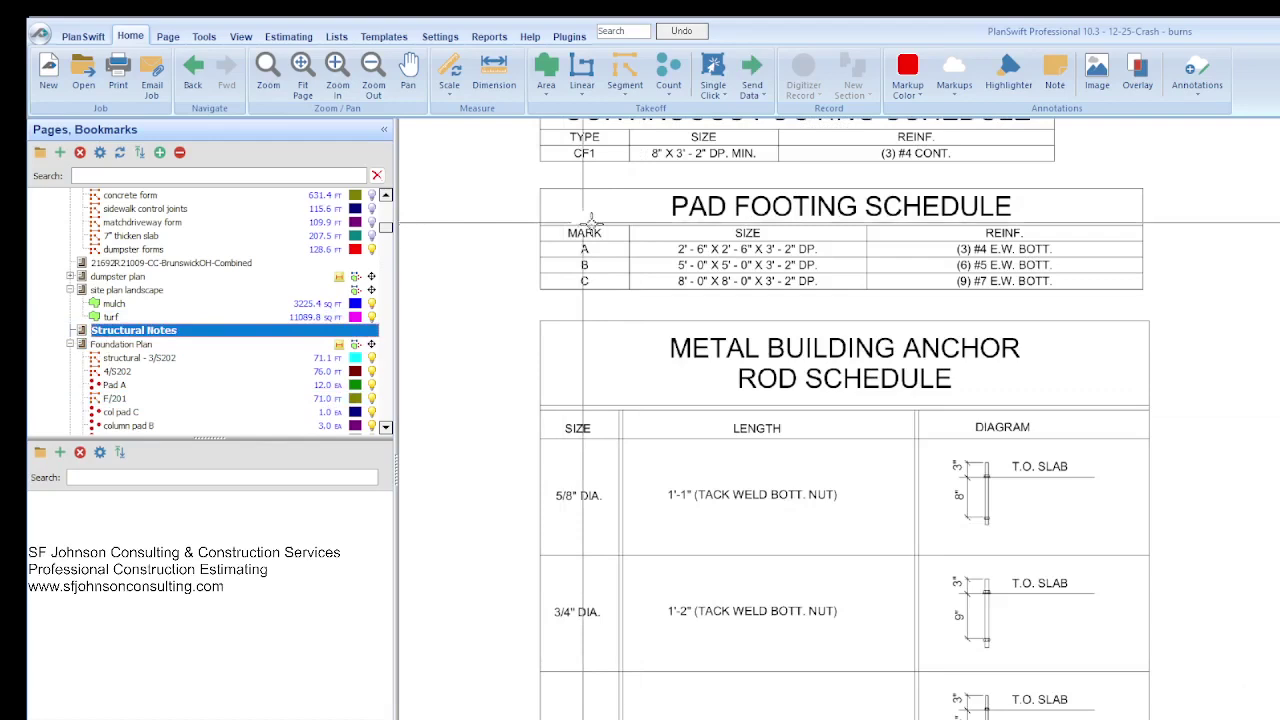
scroll(734, 212, "up", 2)
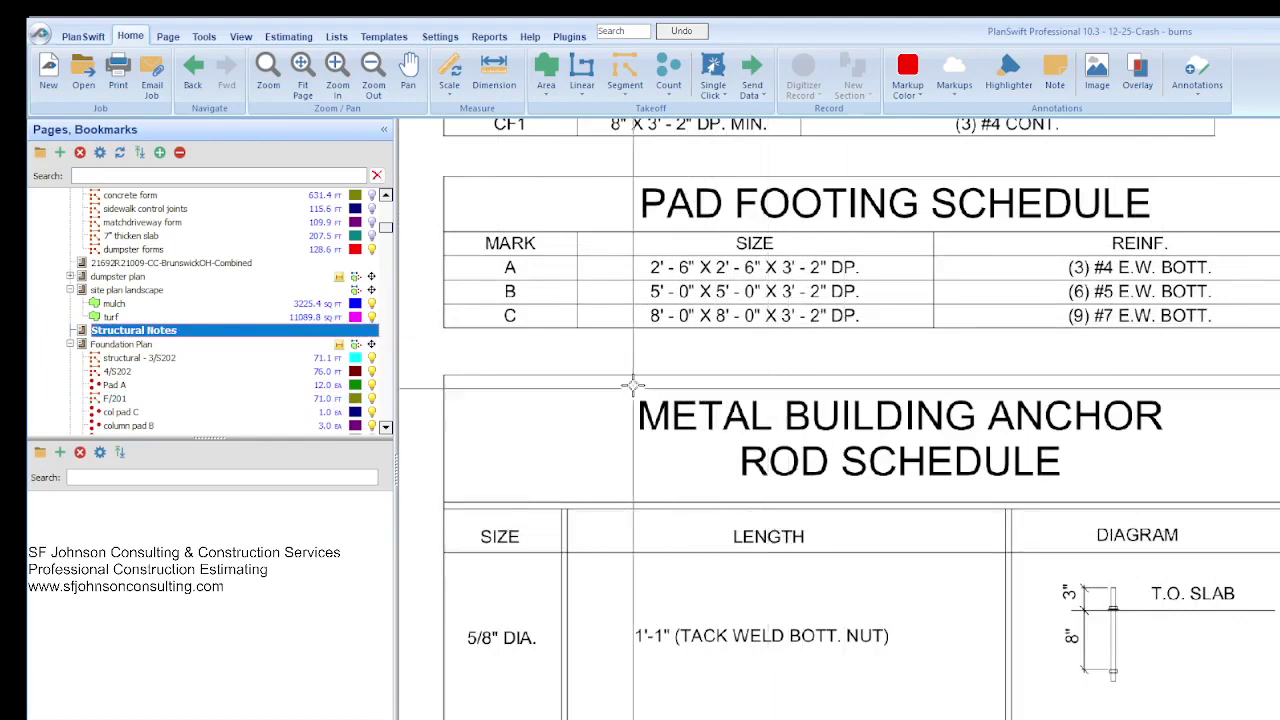
scroll(736, 424, "down", 3)
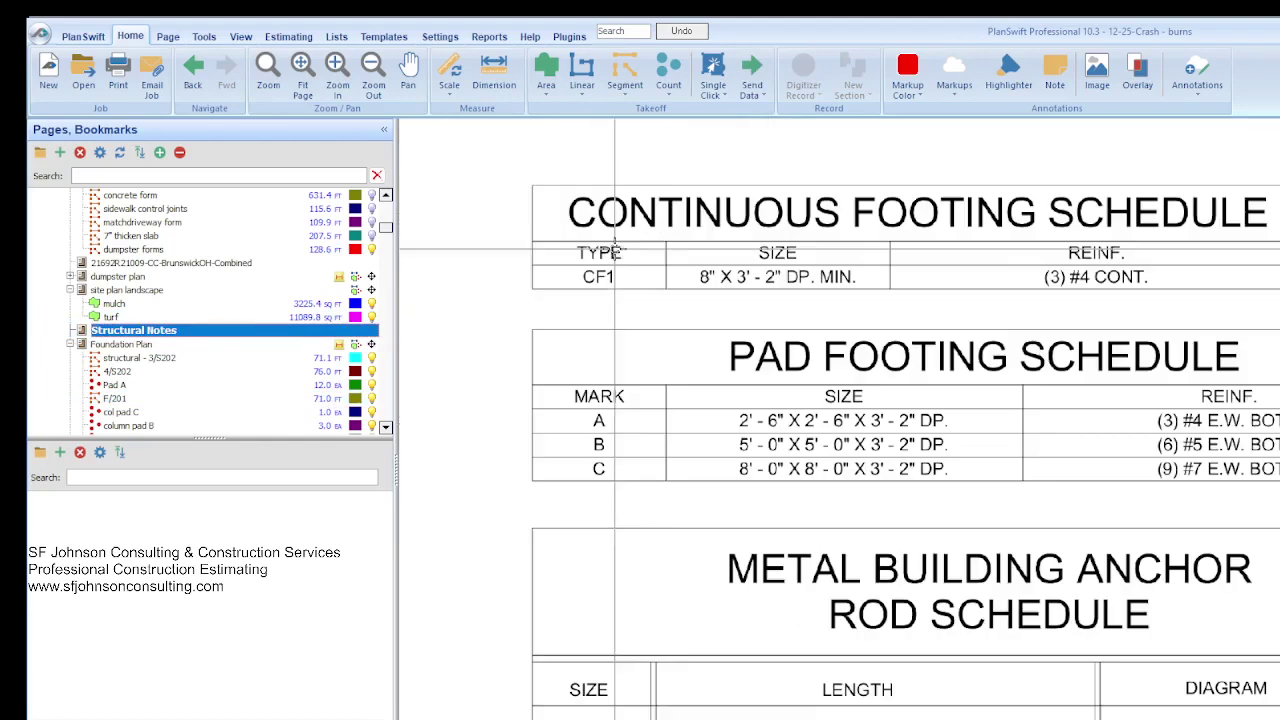
scroll(809, 252, "up", 2)
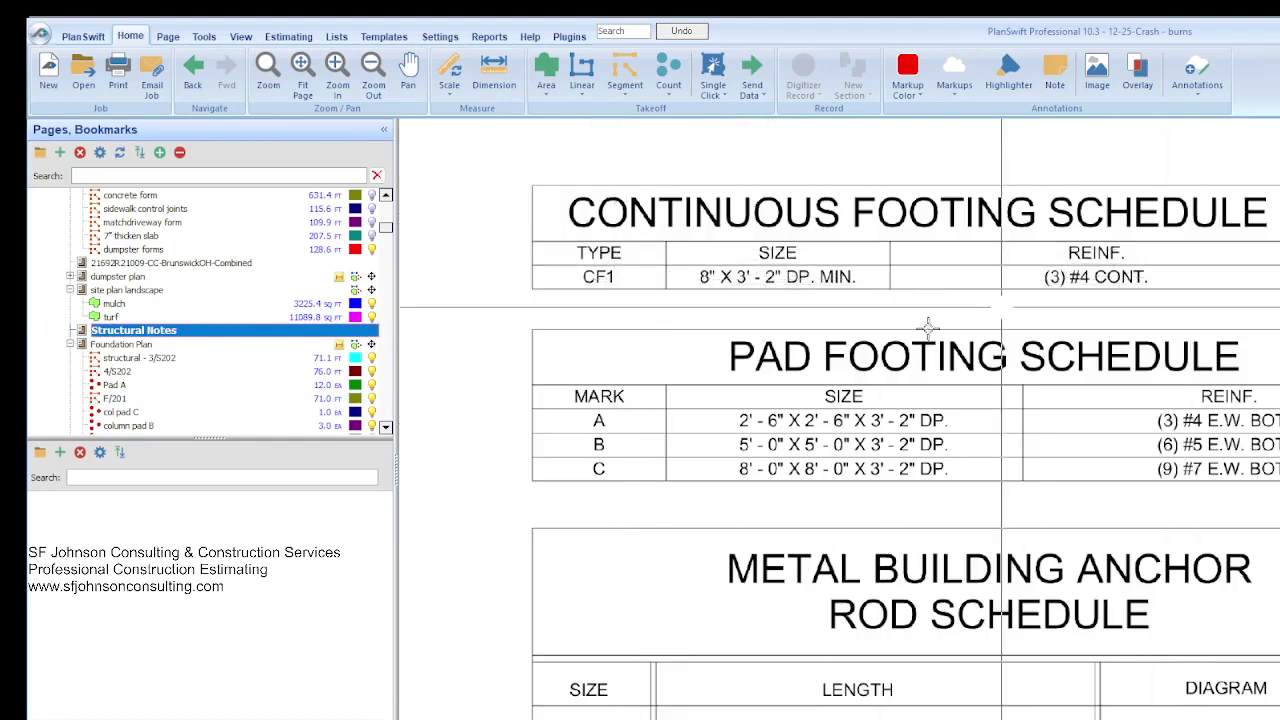
scroll(735, 555, "down", 2)
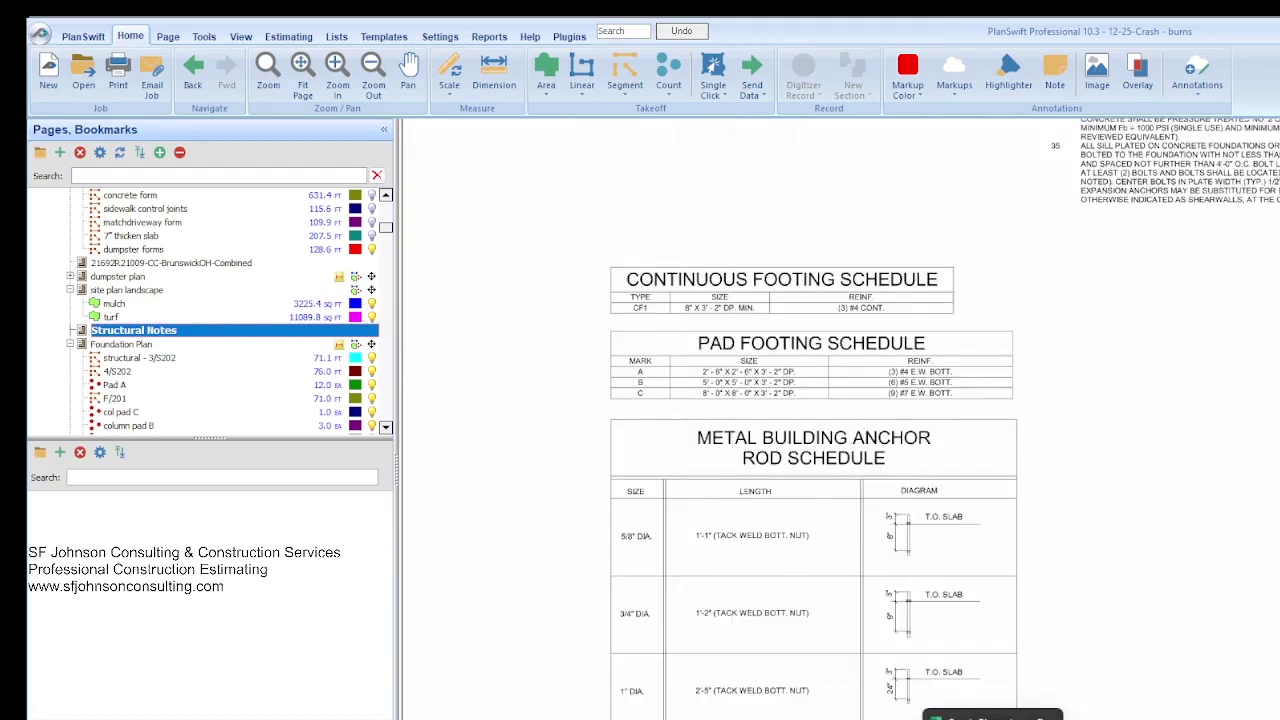
Switch back to the Excel takeoff workbook and review the column pads and the foundation items from CF1 through 1/S201
left_click(990, 716)
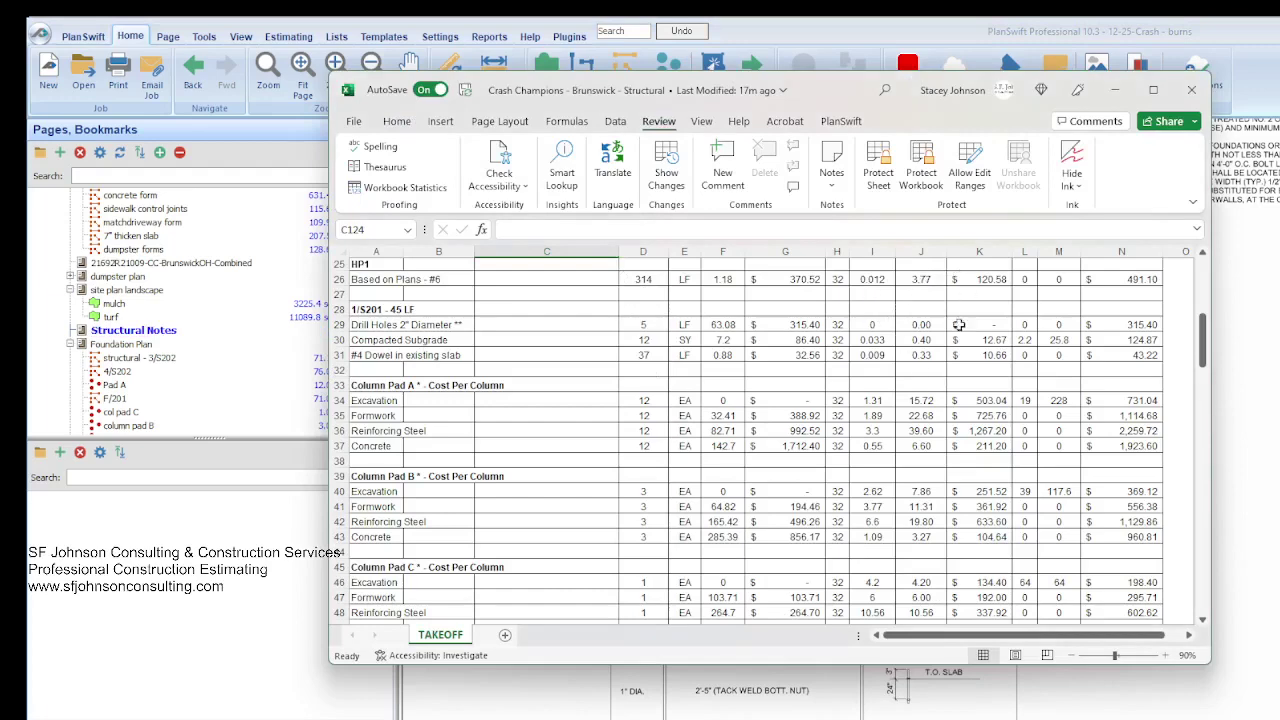
scroll(885, 470, "down", 3)
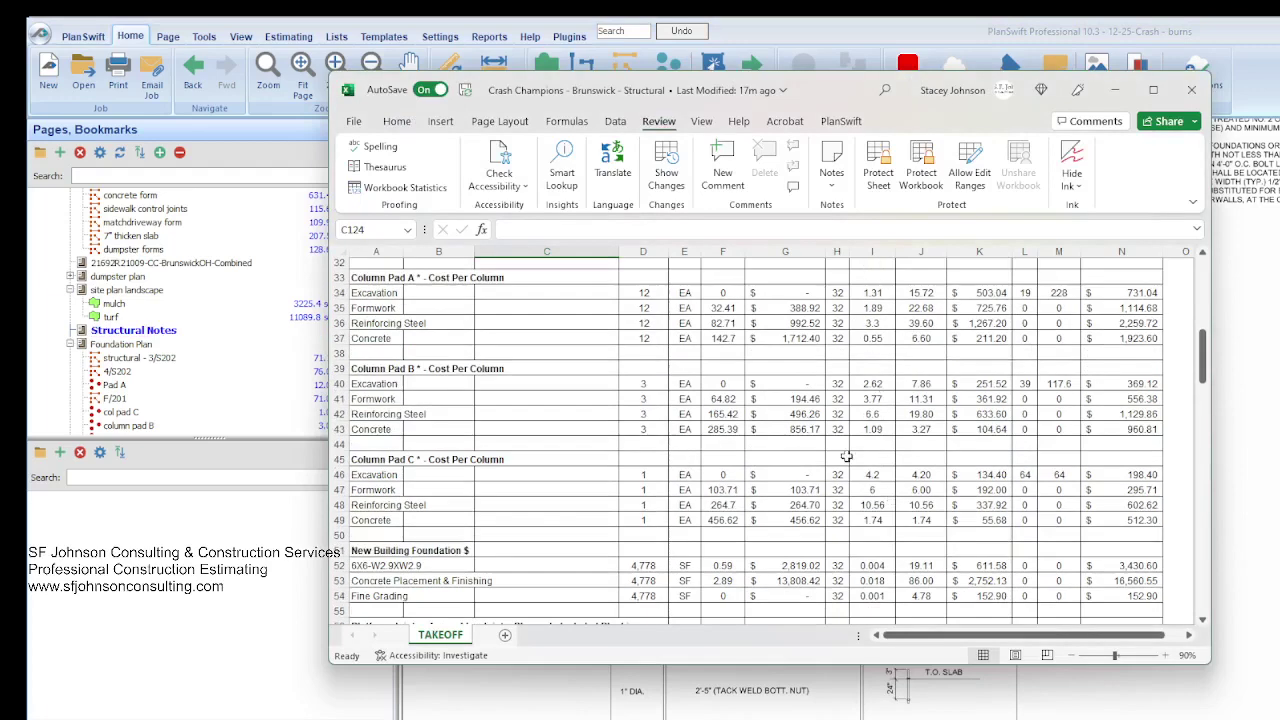
scroll(846, 456, "up", 10)
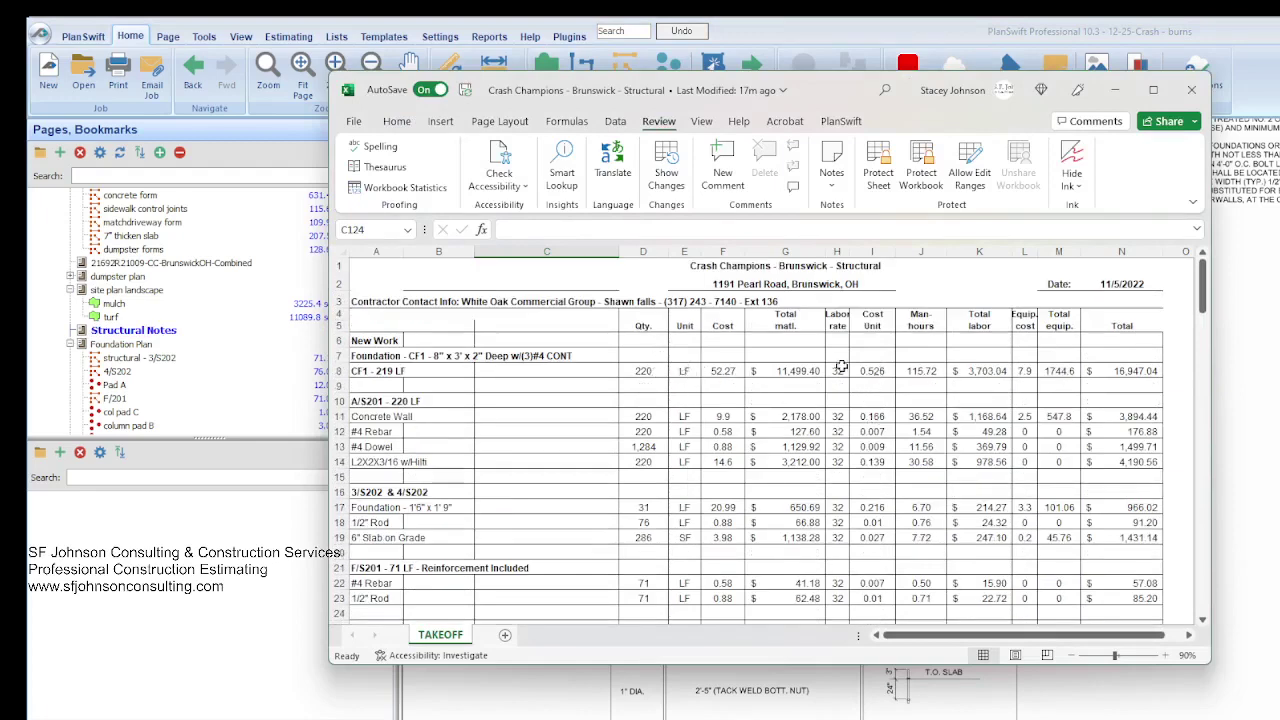
scroll(836, 390, "down", 2)
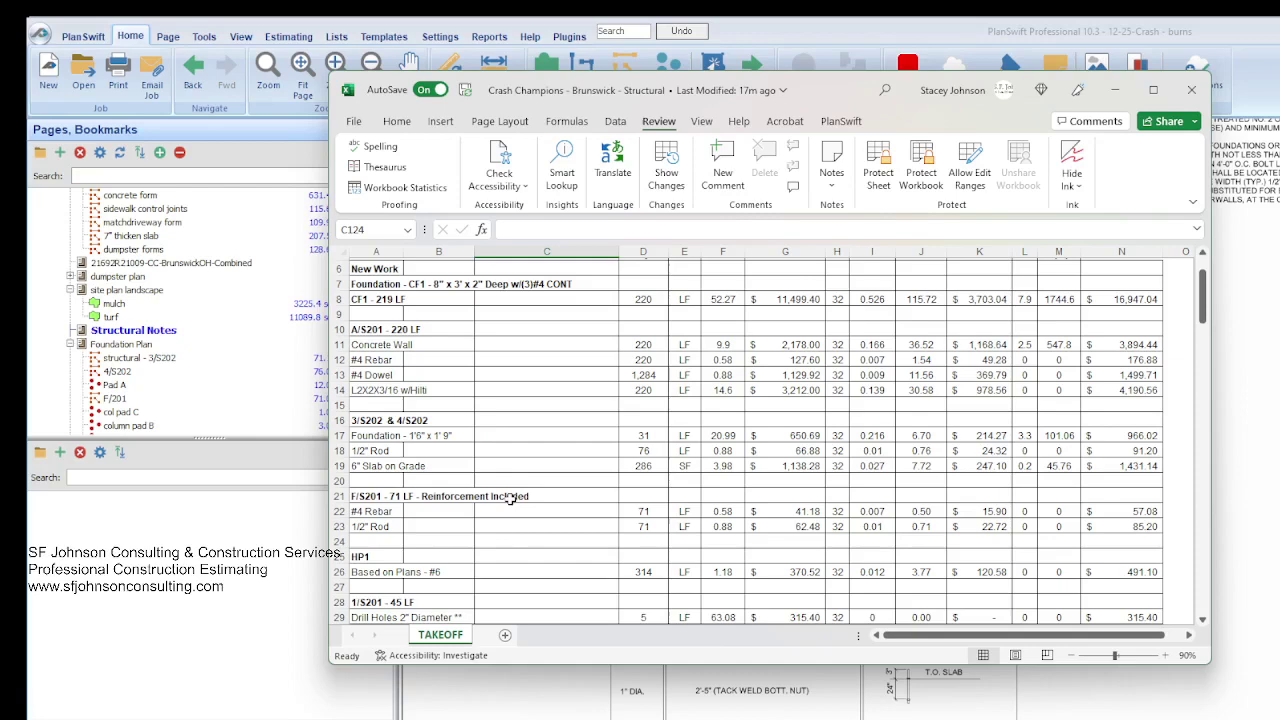
scroll(510, 500, "down", 1)
scroll(175, 310, "down", 2)
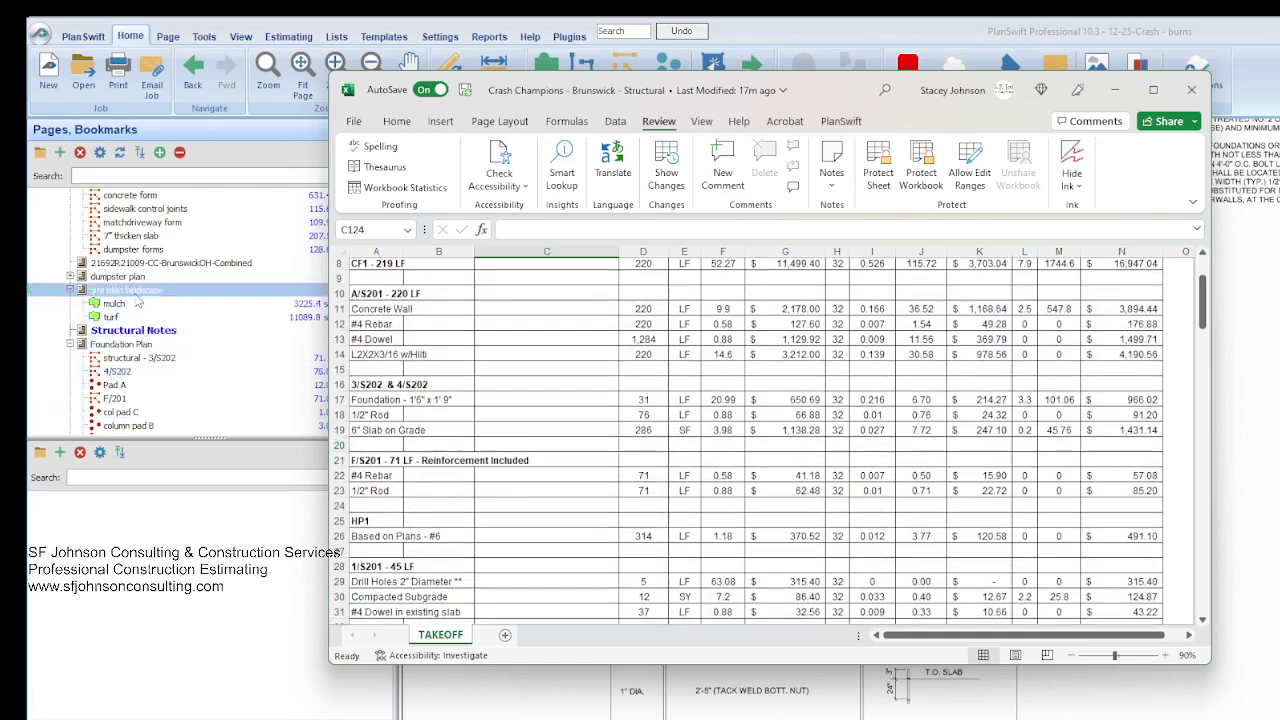
Switch to PlanSwift, open the equipment platform page and examine the LVL members, 2x12 beam, joists and S301 section markers
scroll(175, 310, "down", 8)
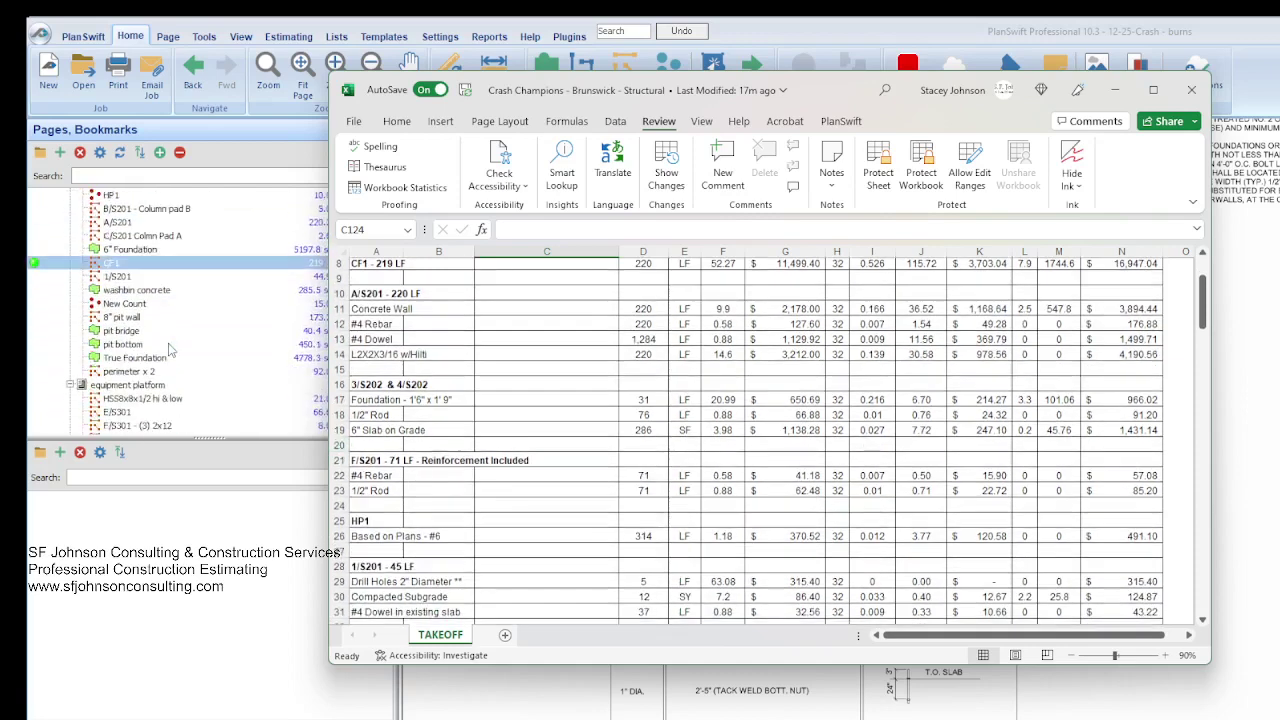
left_click(145, 305)
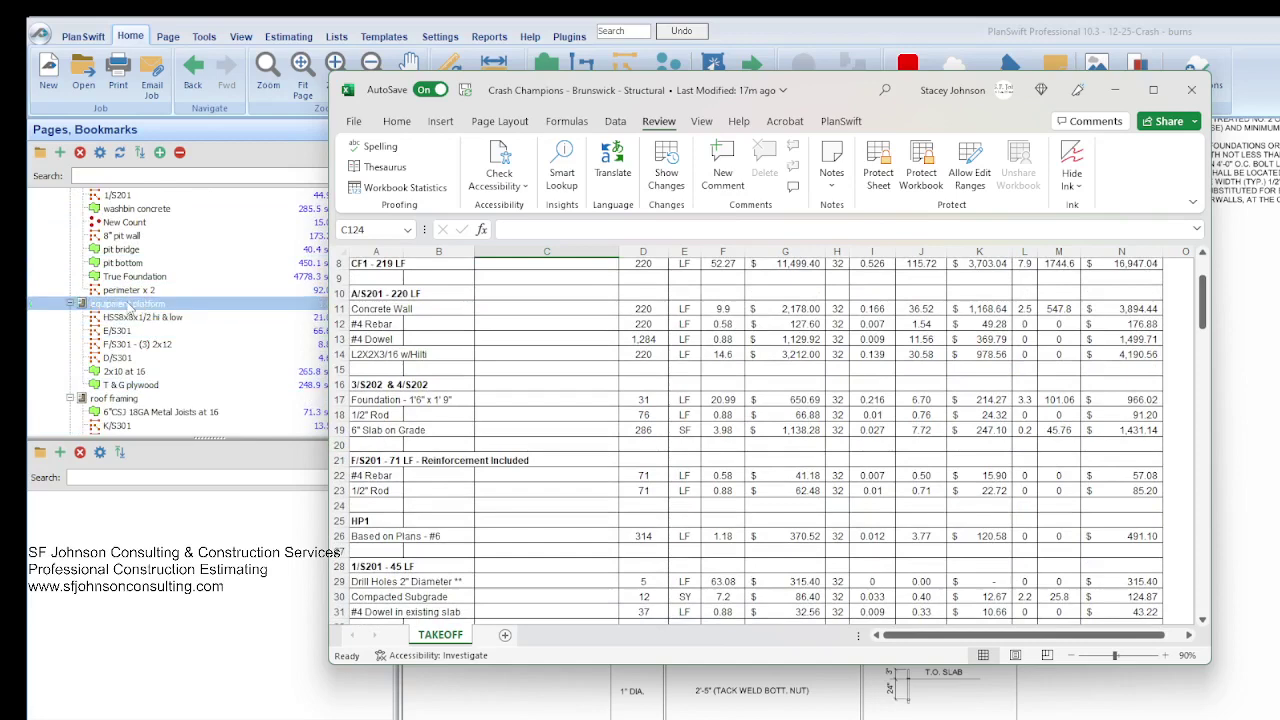
left_click(128, 306)
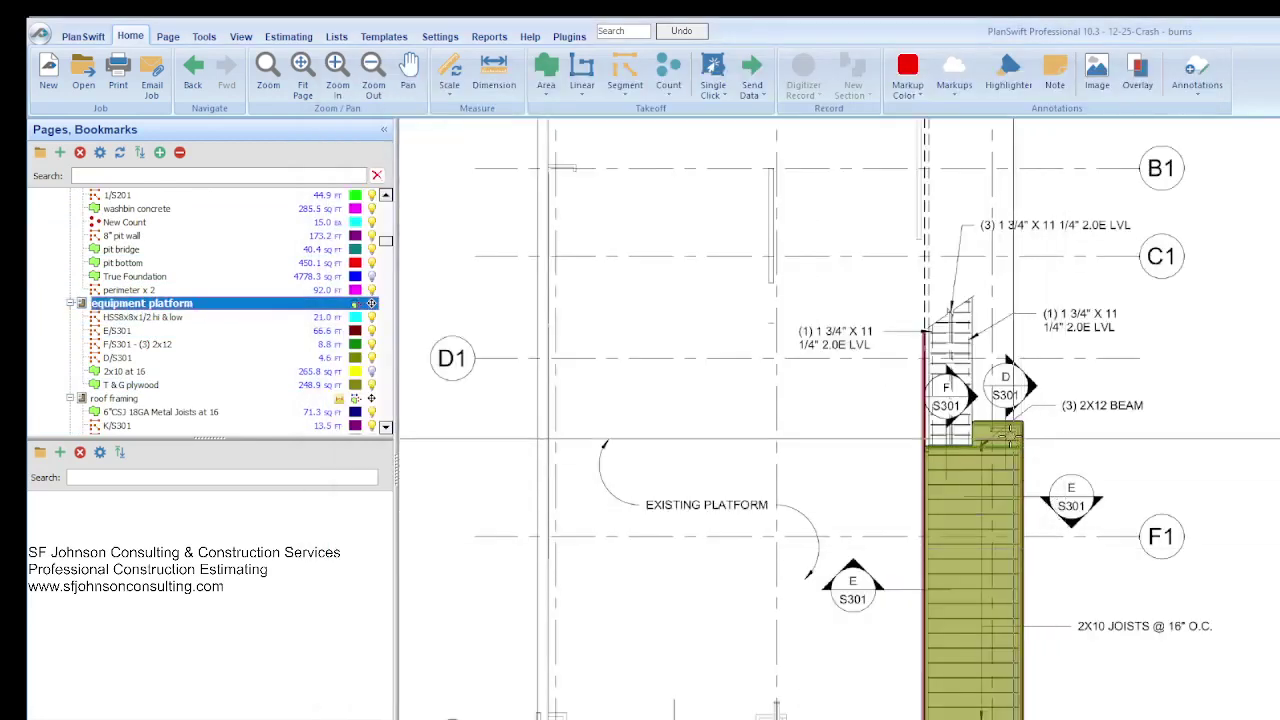
scroll(1010, 432, "up", 2)
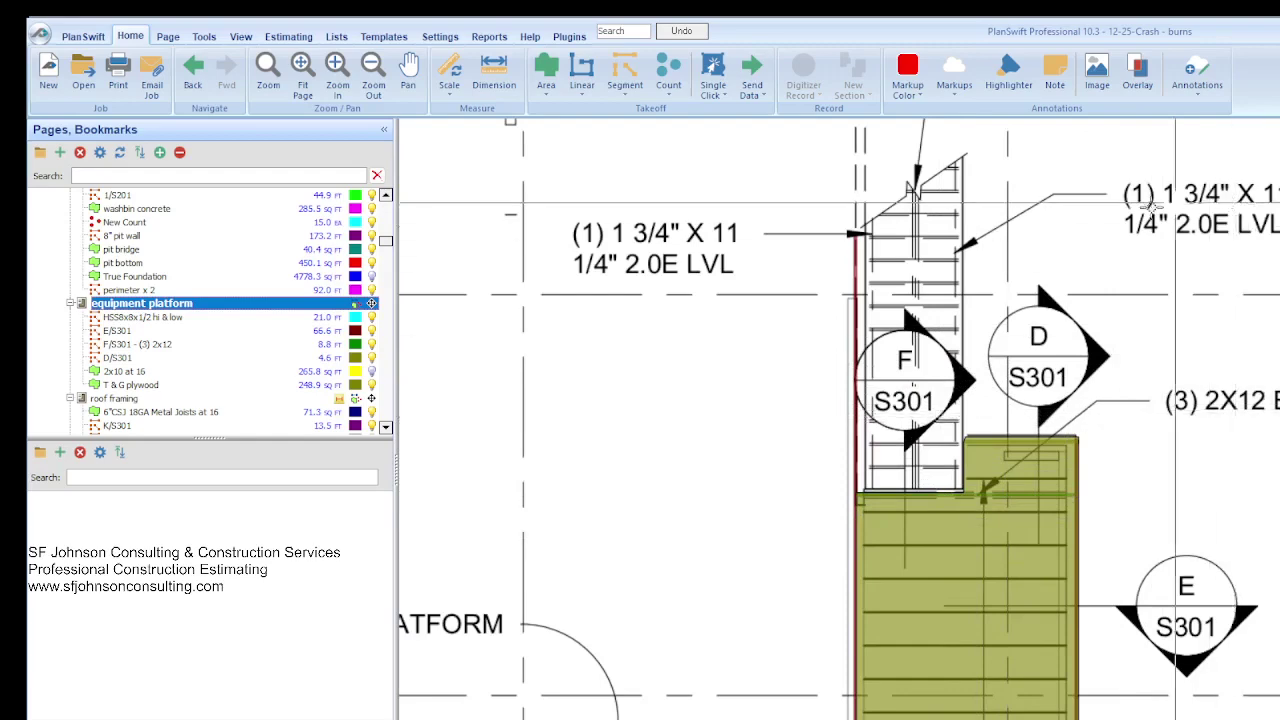
scroll(915, 460, "down", 1)
scroll(915, 460, "down", 1)
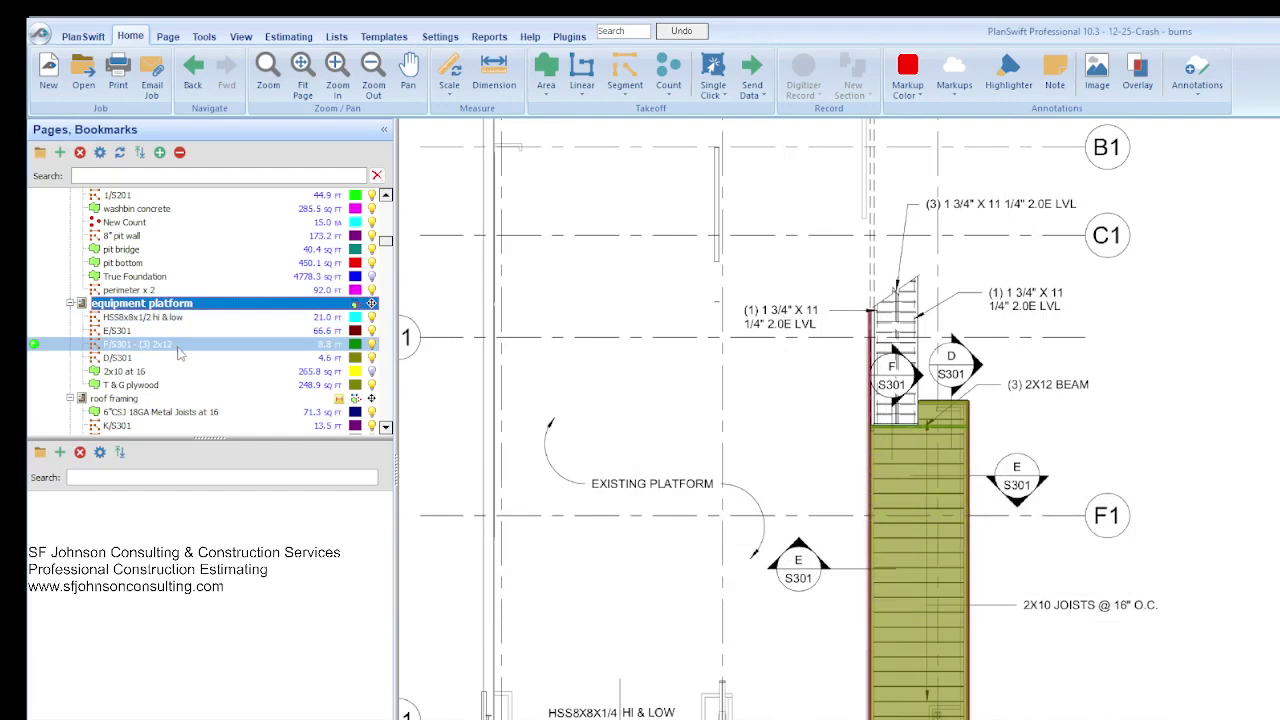
Open sheet S301 and examine the section F stair detail and the stud, plate and anchor notes of floor section E
scroll(181, 357, "down", 8)
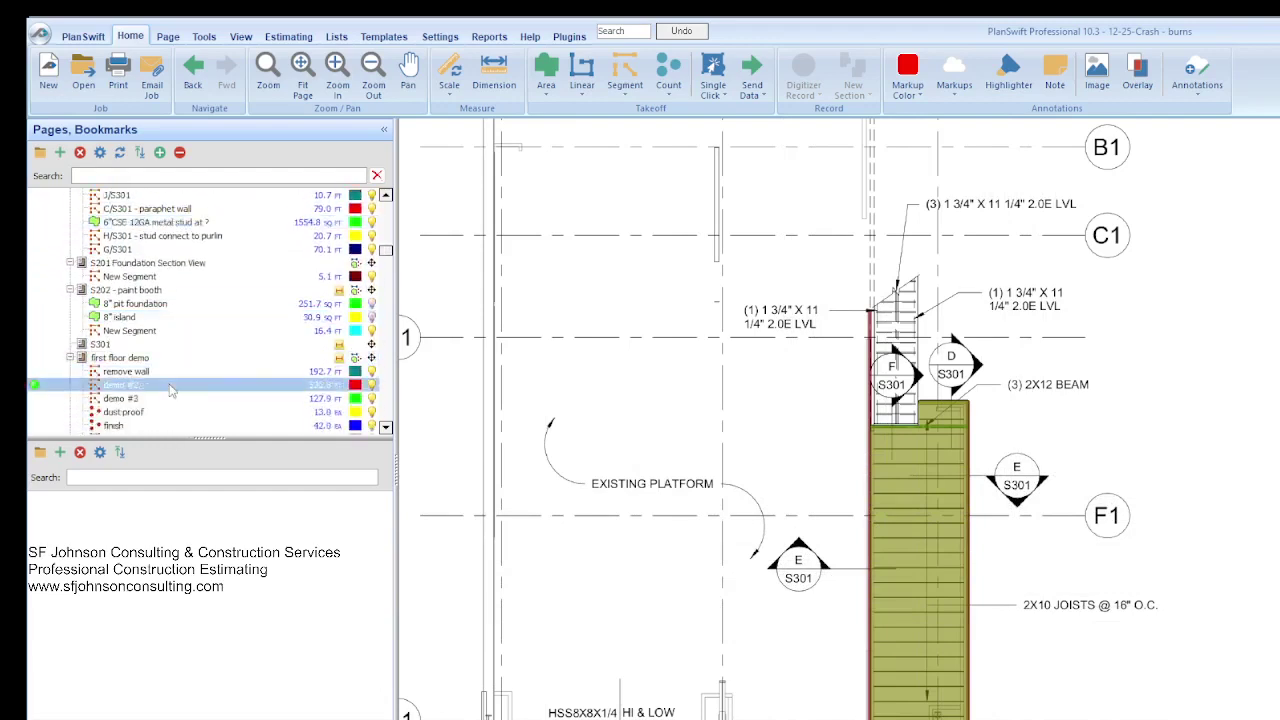
left_click(117, 344)
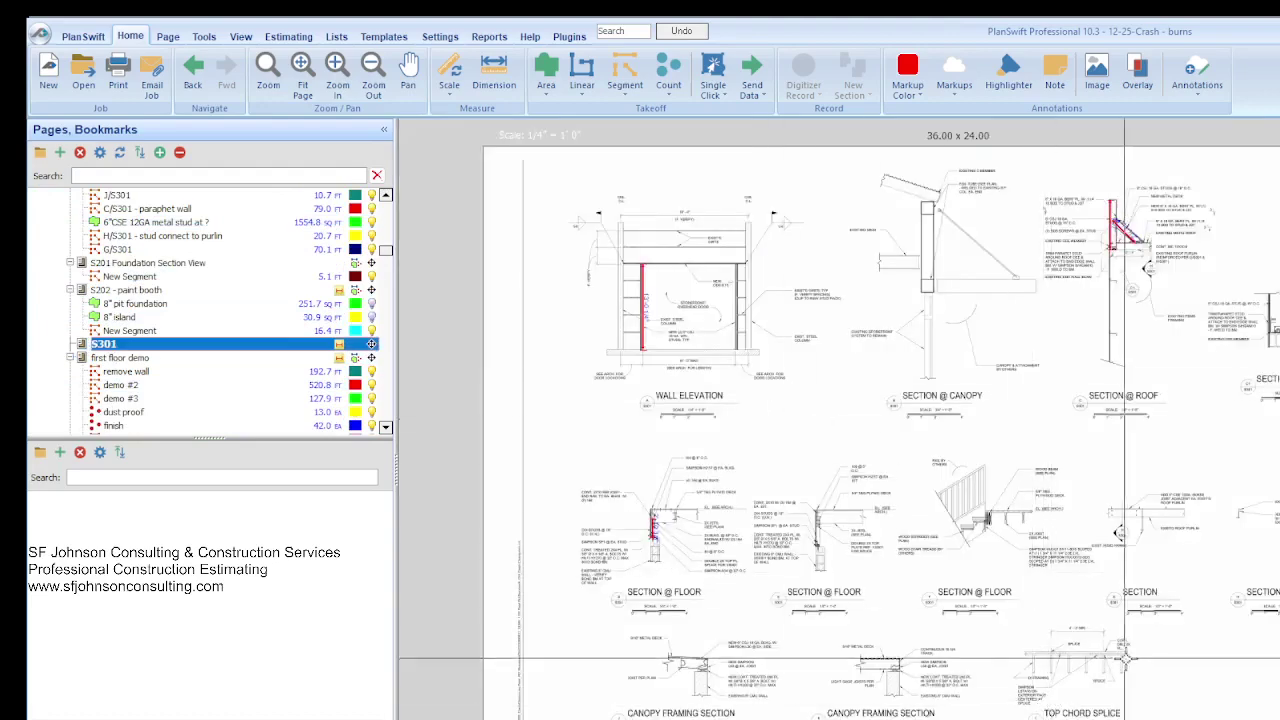
scroll(1248, 685, "down", 3)
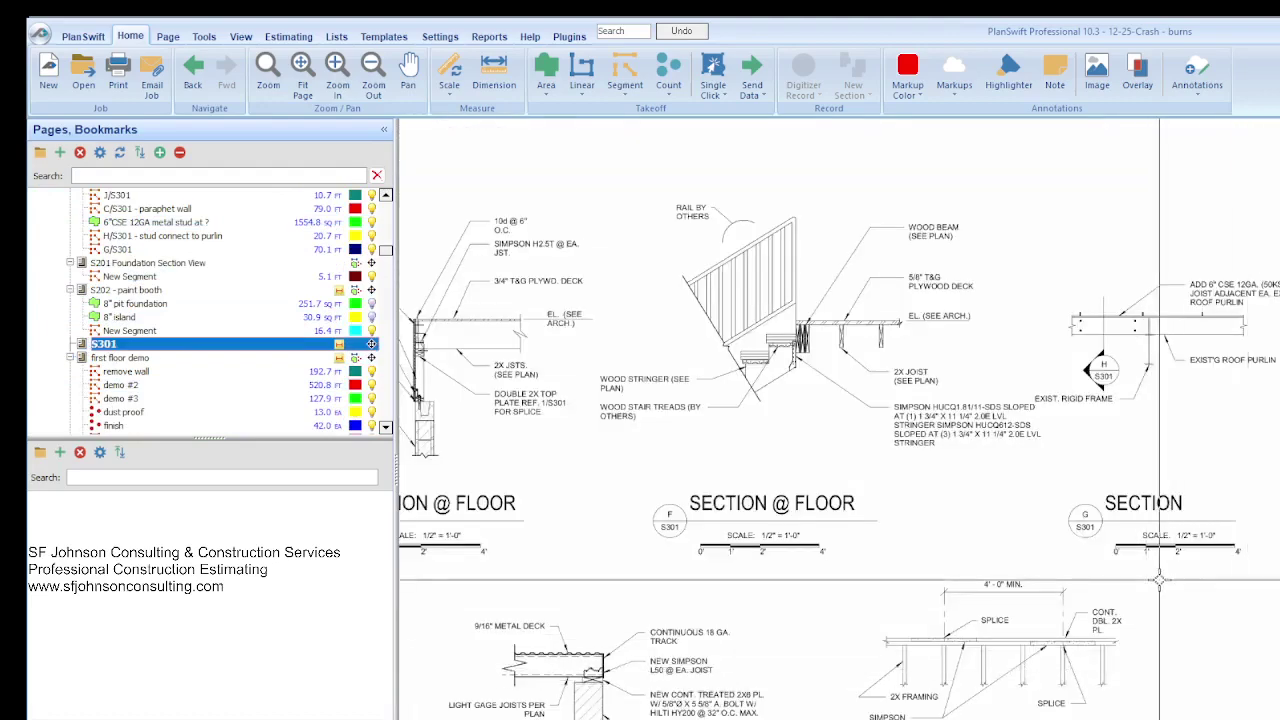
scroll(548, 486, "up", 2)
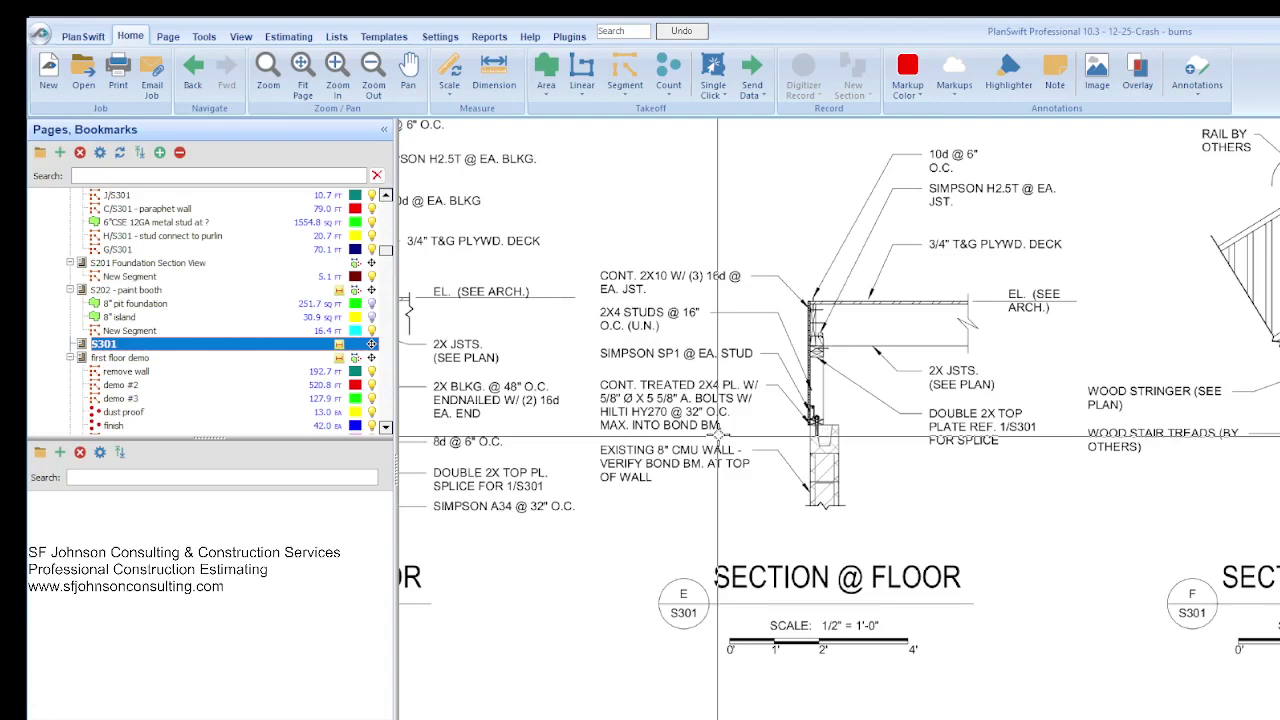
scroll(625, 380, "up", 1)
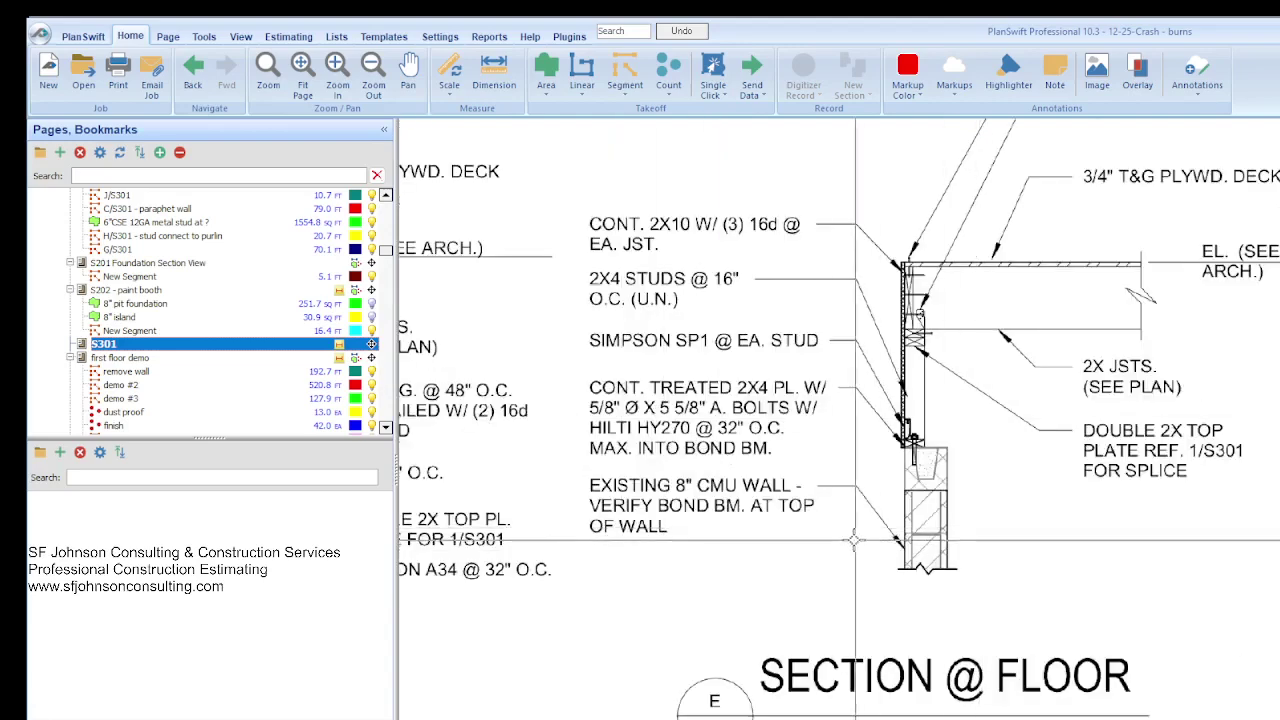
scroll(853, 540, "down", 1)
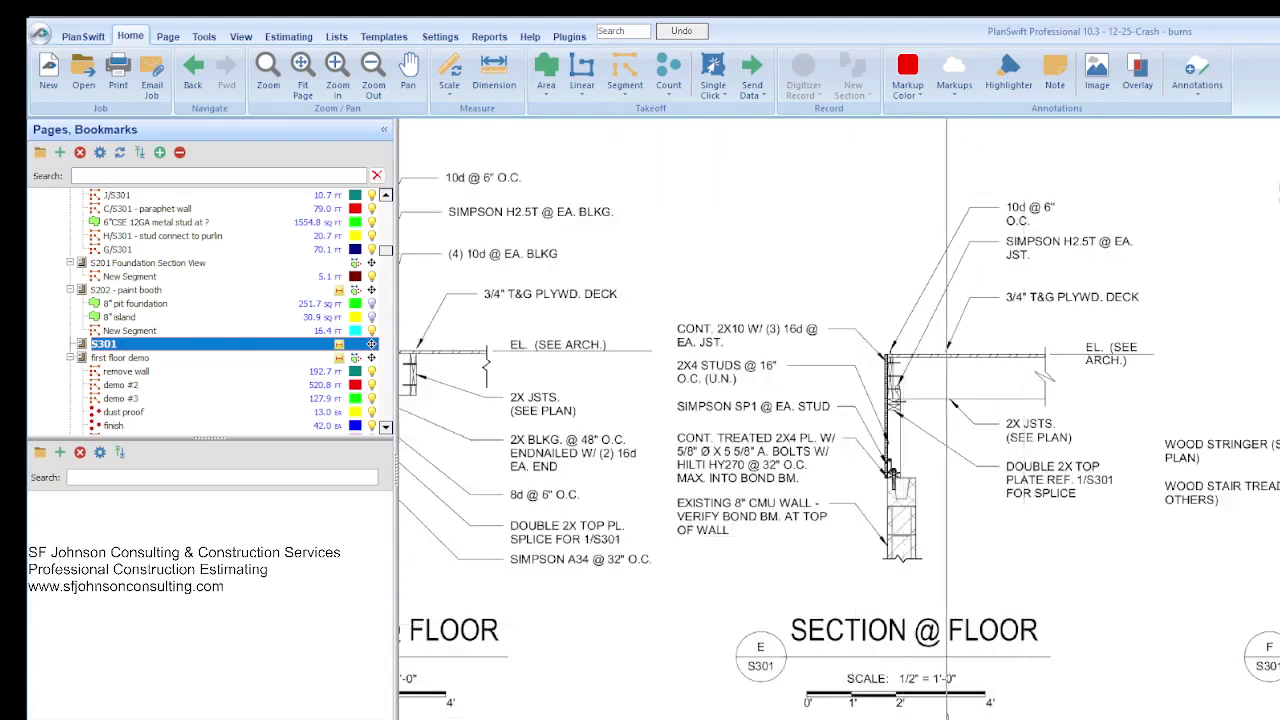
scroll(720, 372, "up", 2)
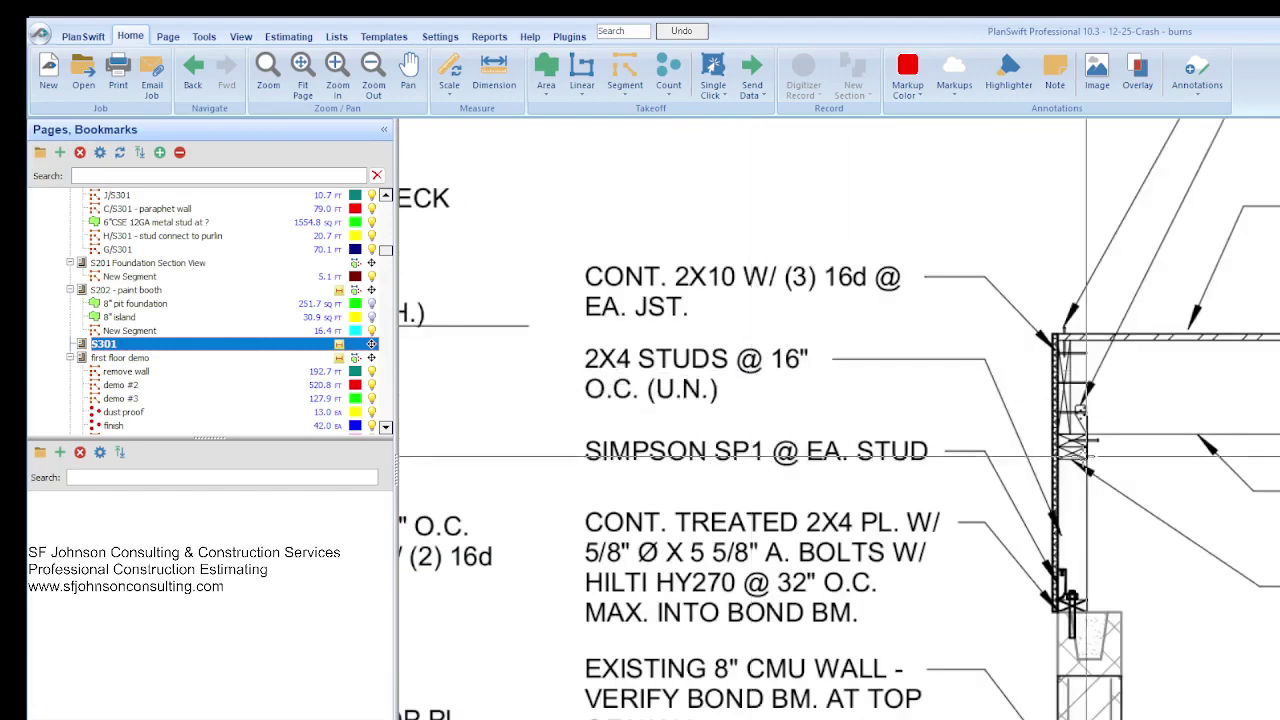
scroll(1050, 526, "down", 1)
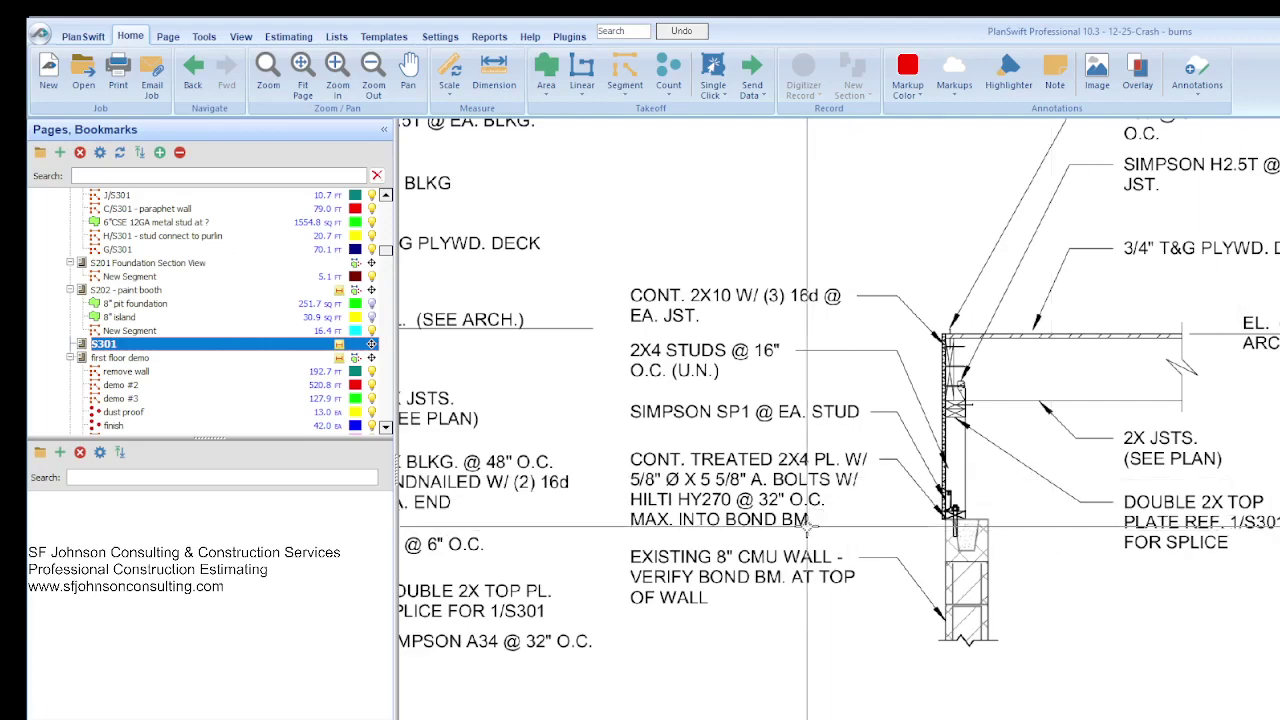
View floor sections D and E together on S301, then reread section E's connection to the existing CMU wall
scroll(857, 460, "down", 3)
scroll(910, 354, "up", 2)
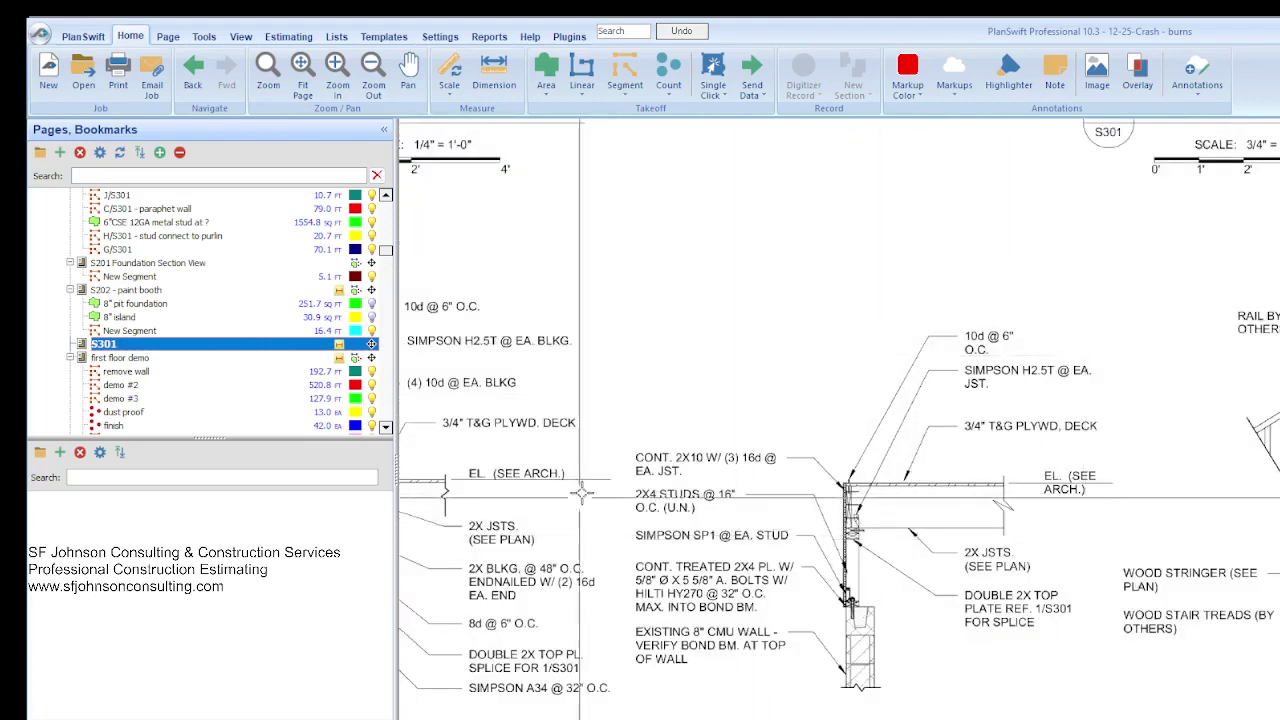
scroll(645, 462, "up", 1)
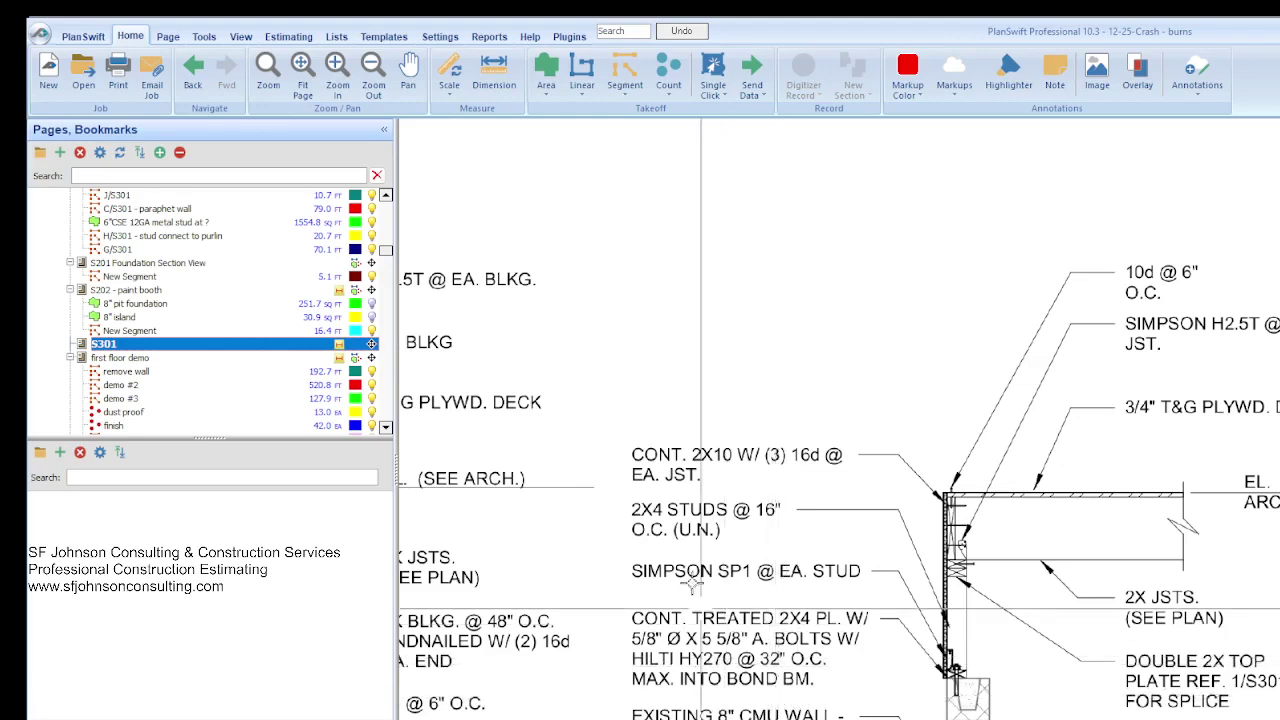
scroll(701, 607, "down", 2)
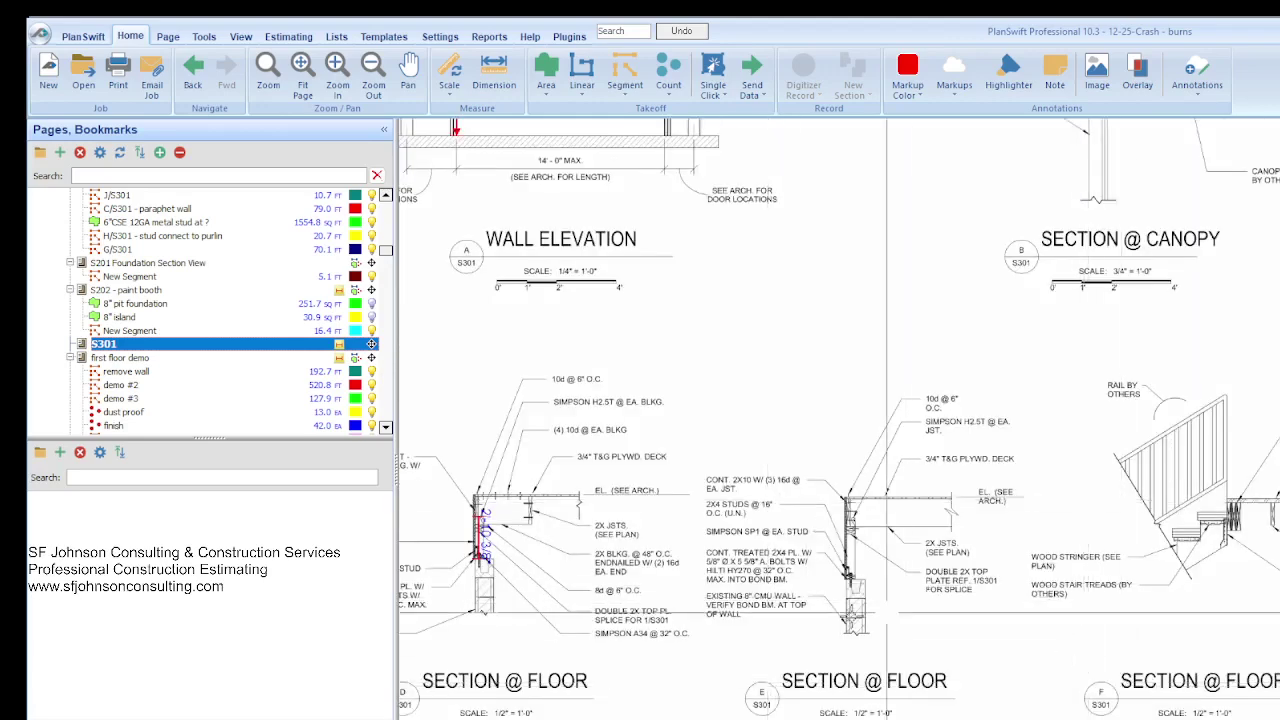
scroll(886, 612, "up", 2)
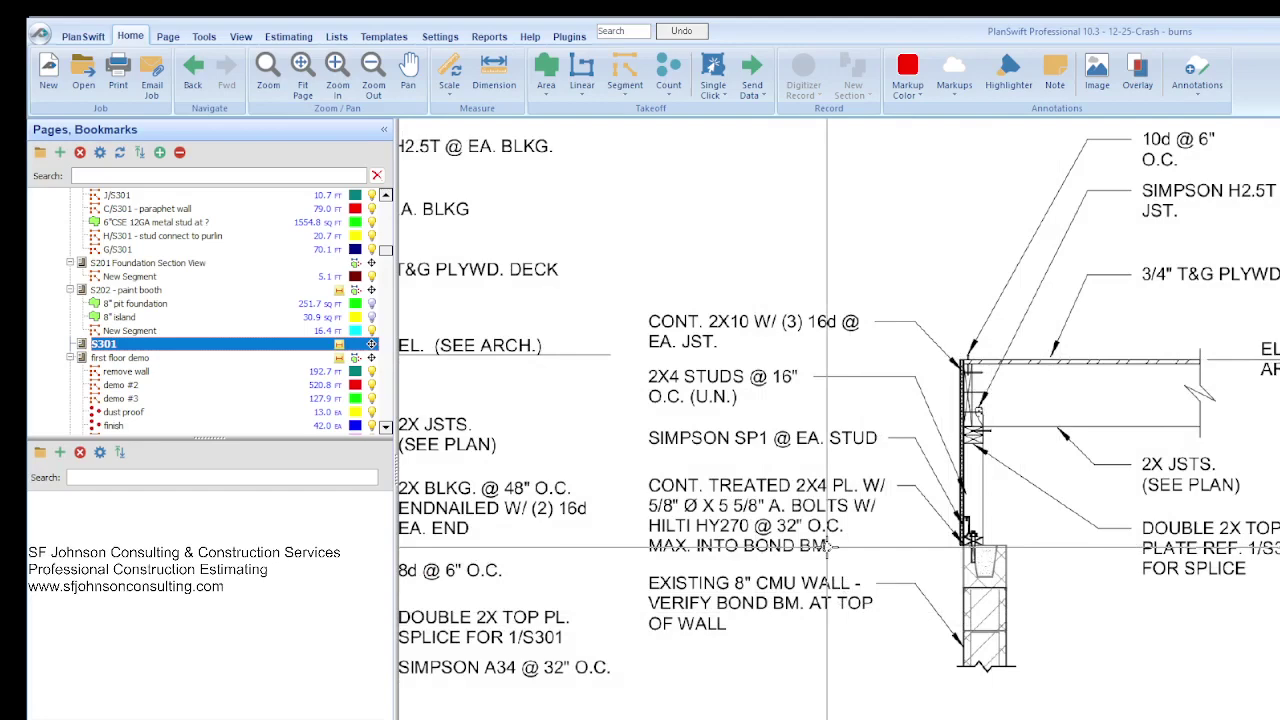
scroll(828, 545, "down", 1)
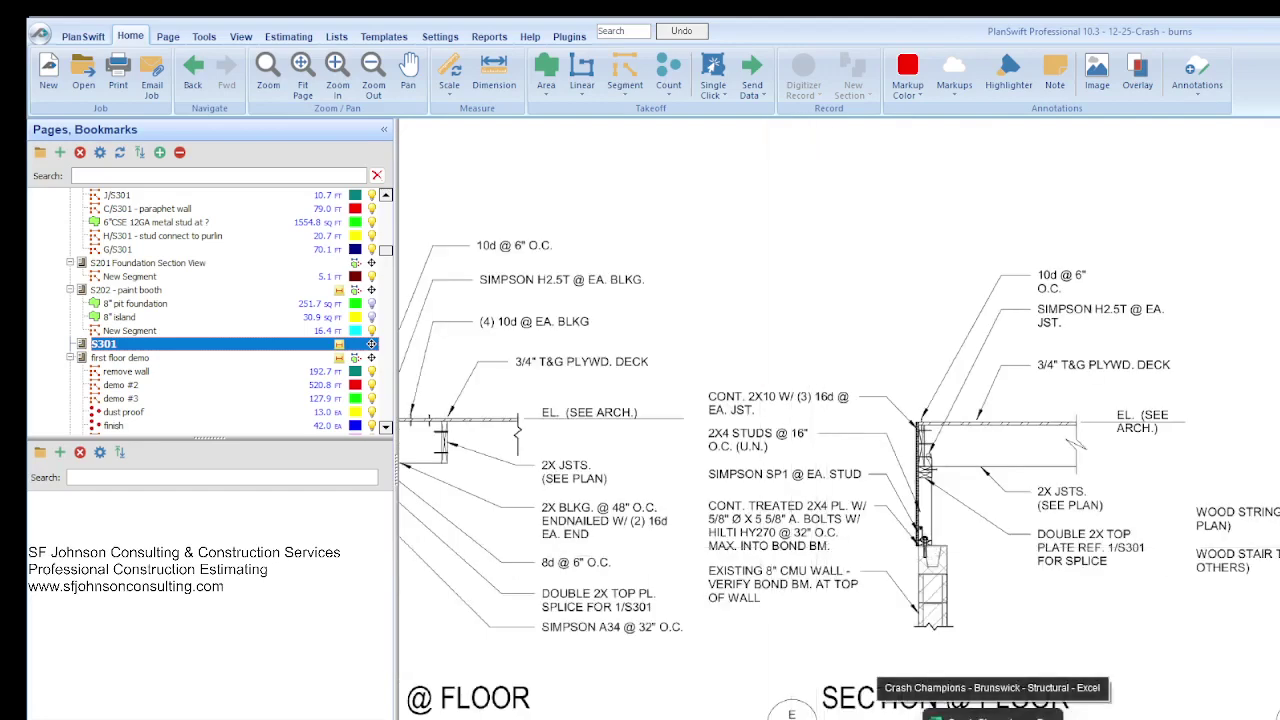
Switch to the Crash Champions structural workbook in Excel and review the platform joists and the B, D, E and F/S301 cost items
left_click(990, 716)
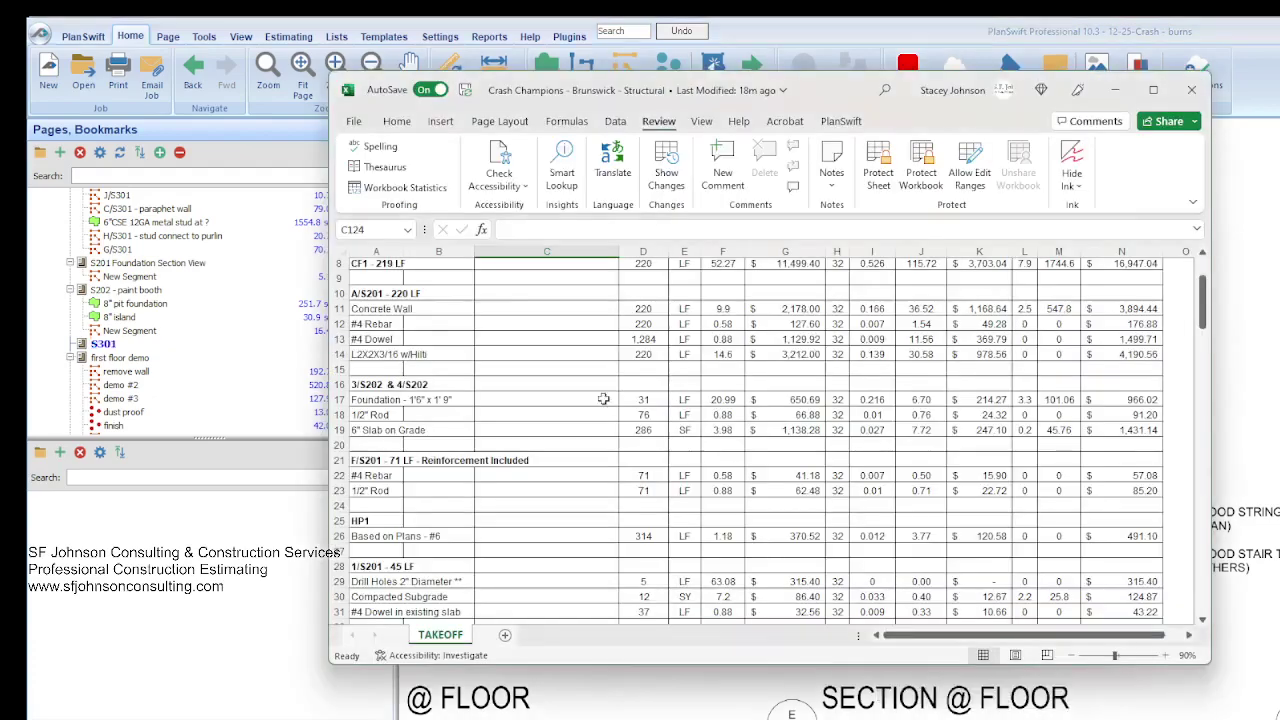
scroll(393, 308, "down", 6)
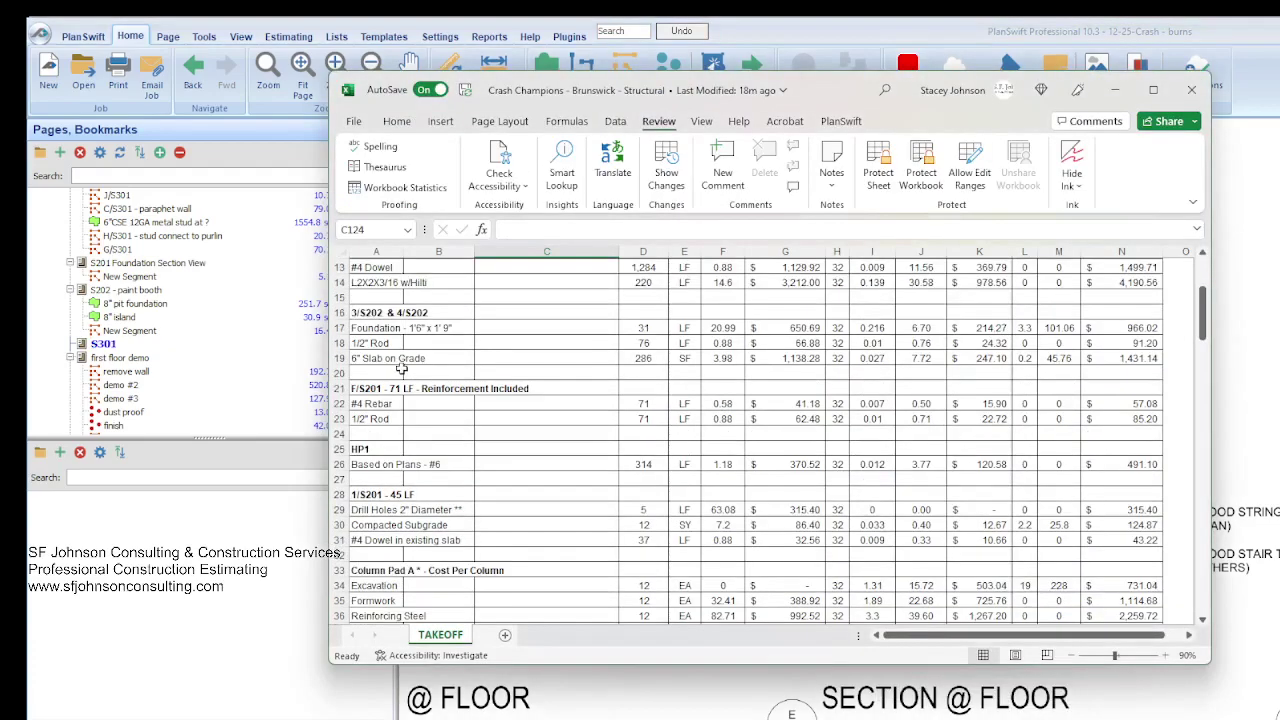
scroll(437, 446, "down", 6)
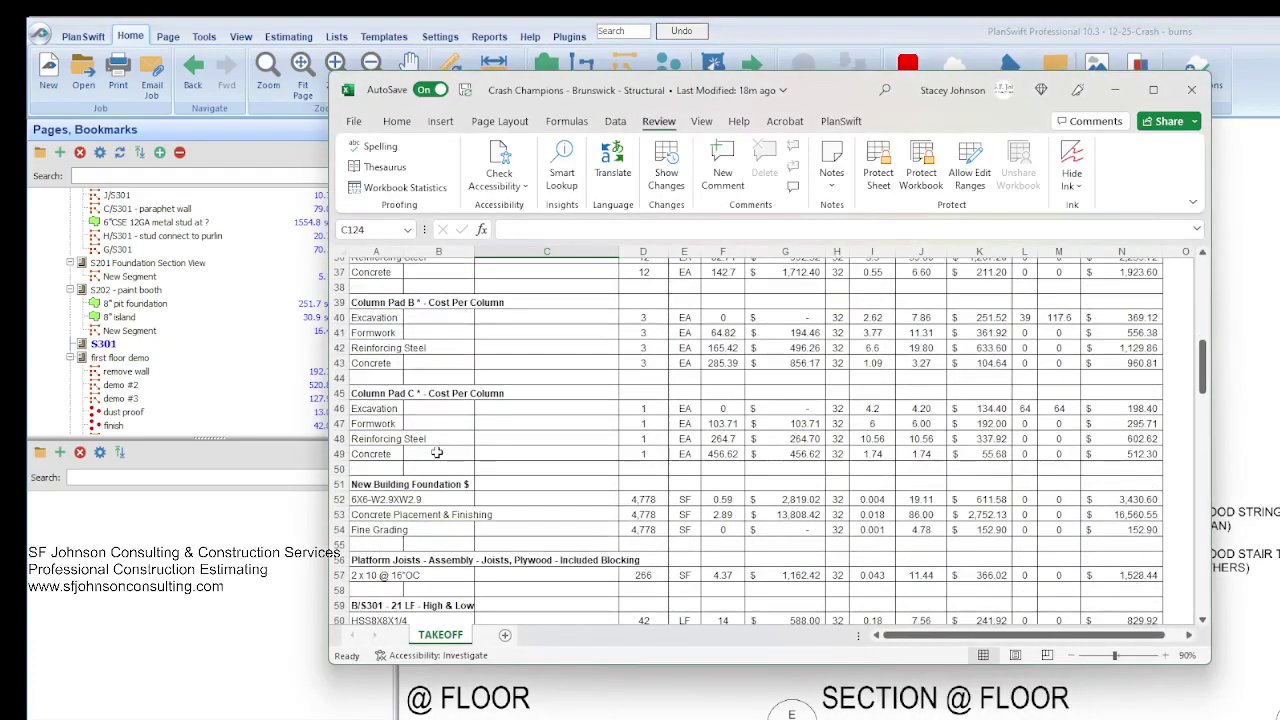
scroll(437, 462, "down", 4)
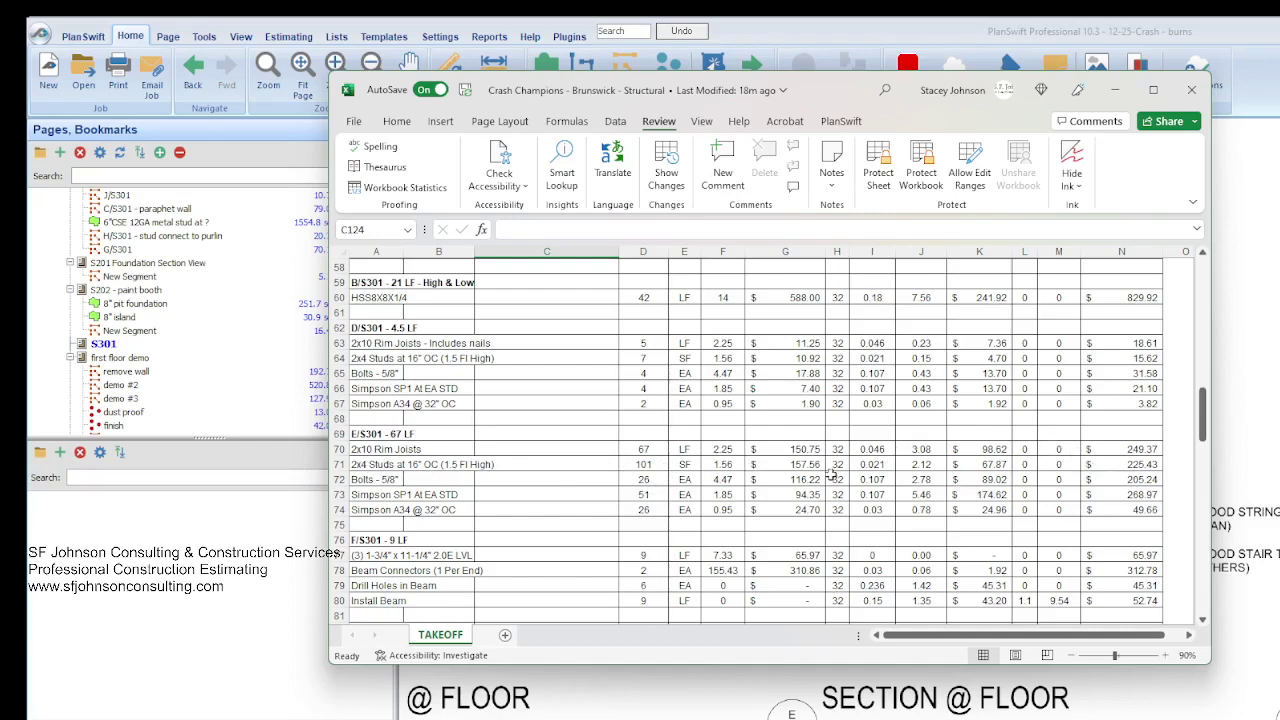
scroll(463, 455, "down", 2)
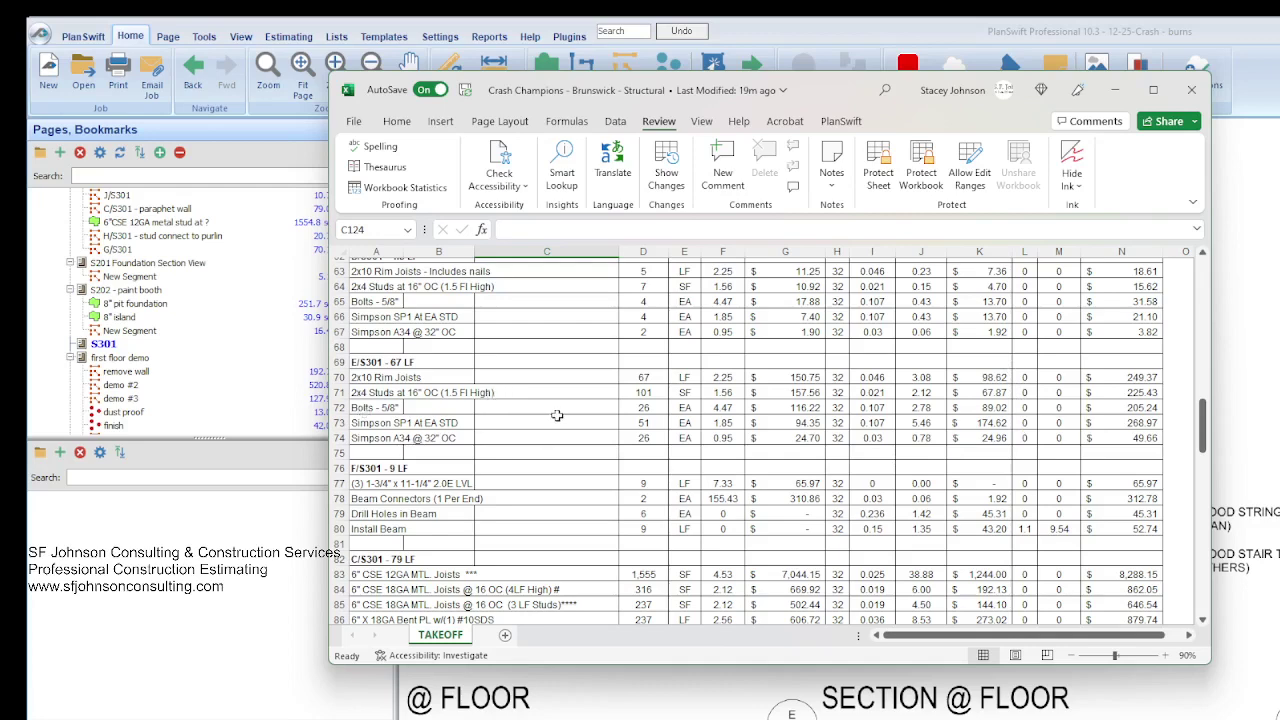
Switch back to PlanSwift, open the S202 paint booth page and examine the section at recess, then view the whole sheet
key("alt+Tab")
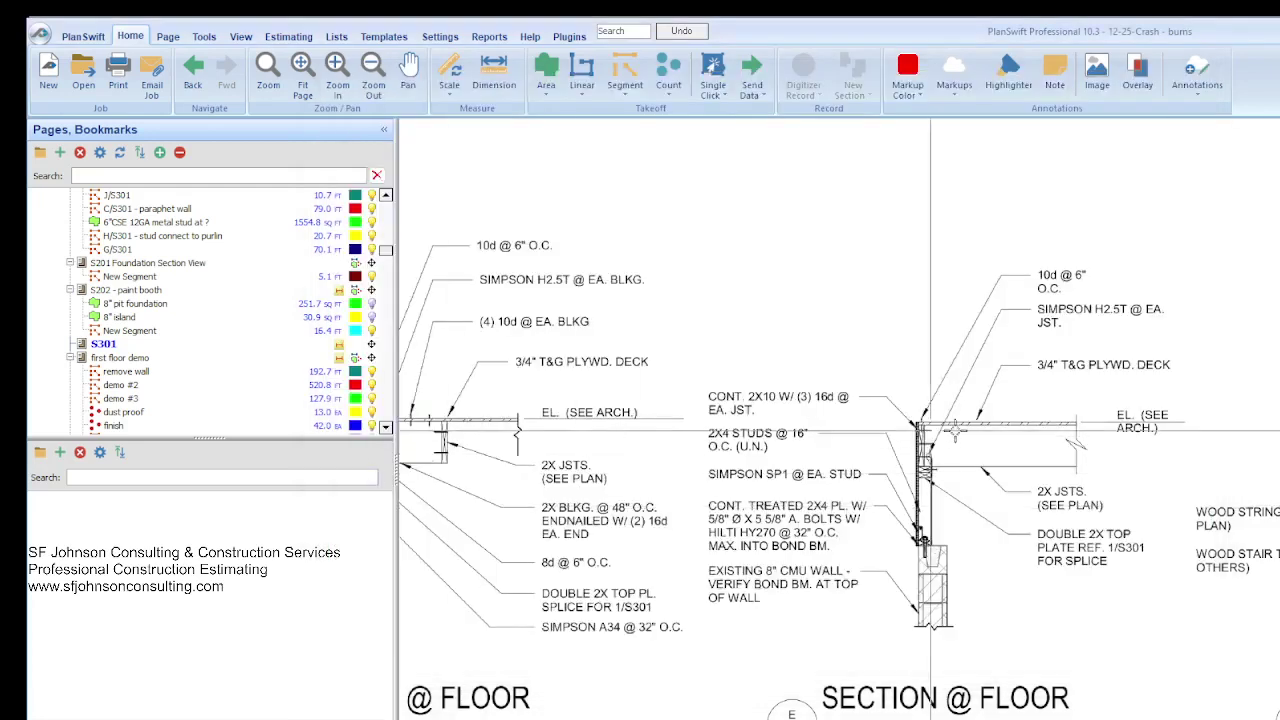
left_click(255, 290)
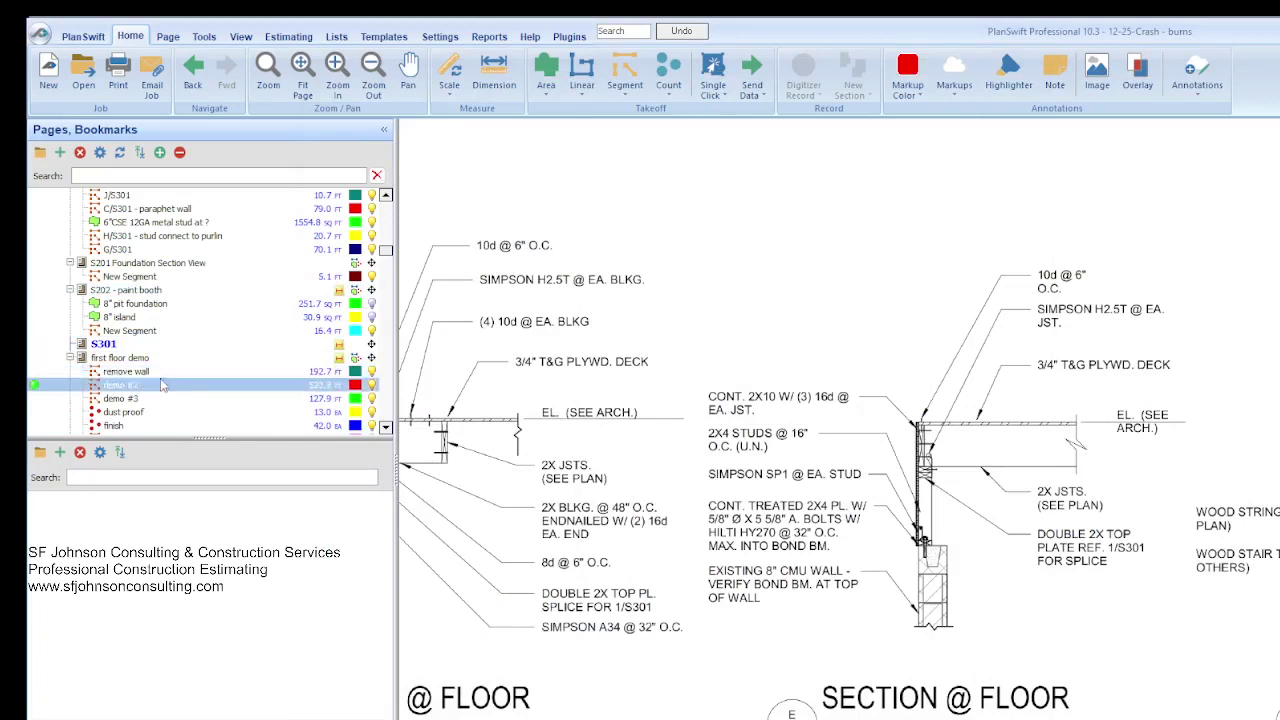
left_click(140, 329)
left_click(134, 349)
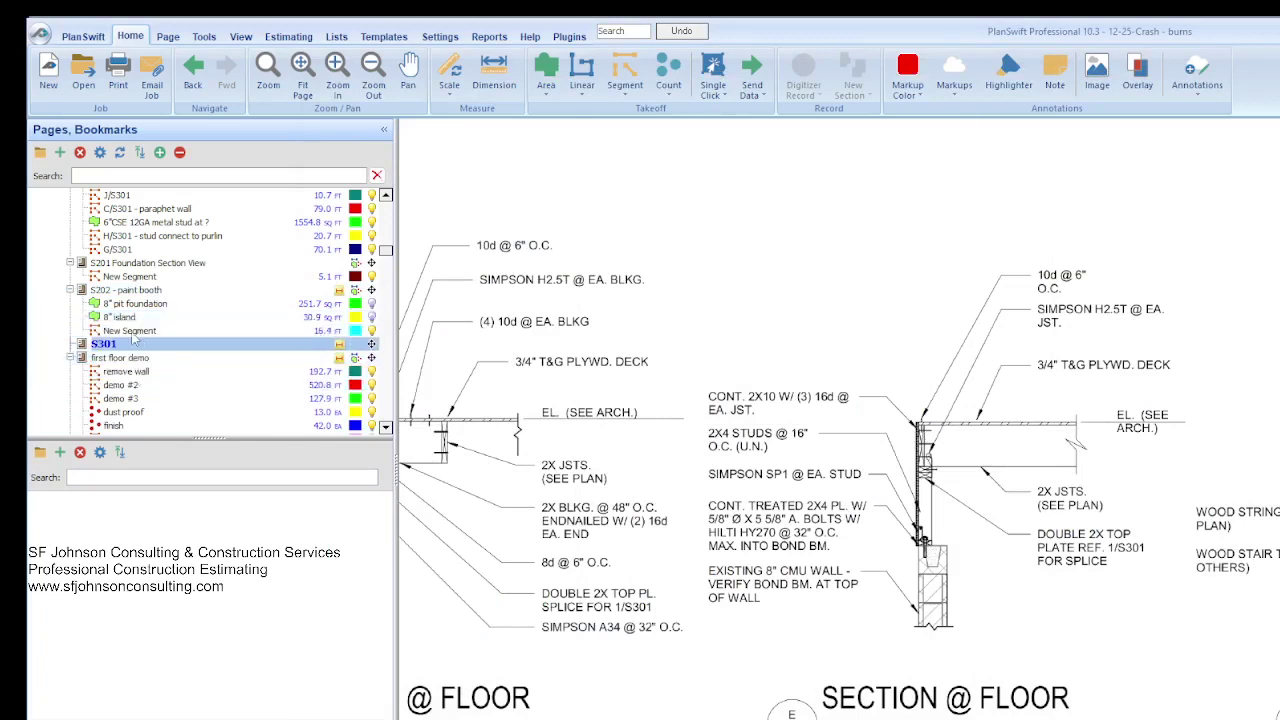
left_click(122, 291)
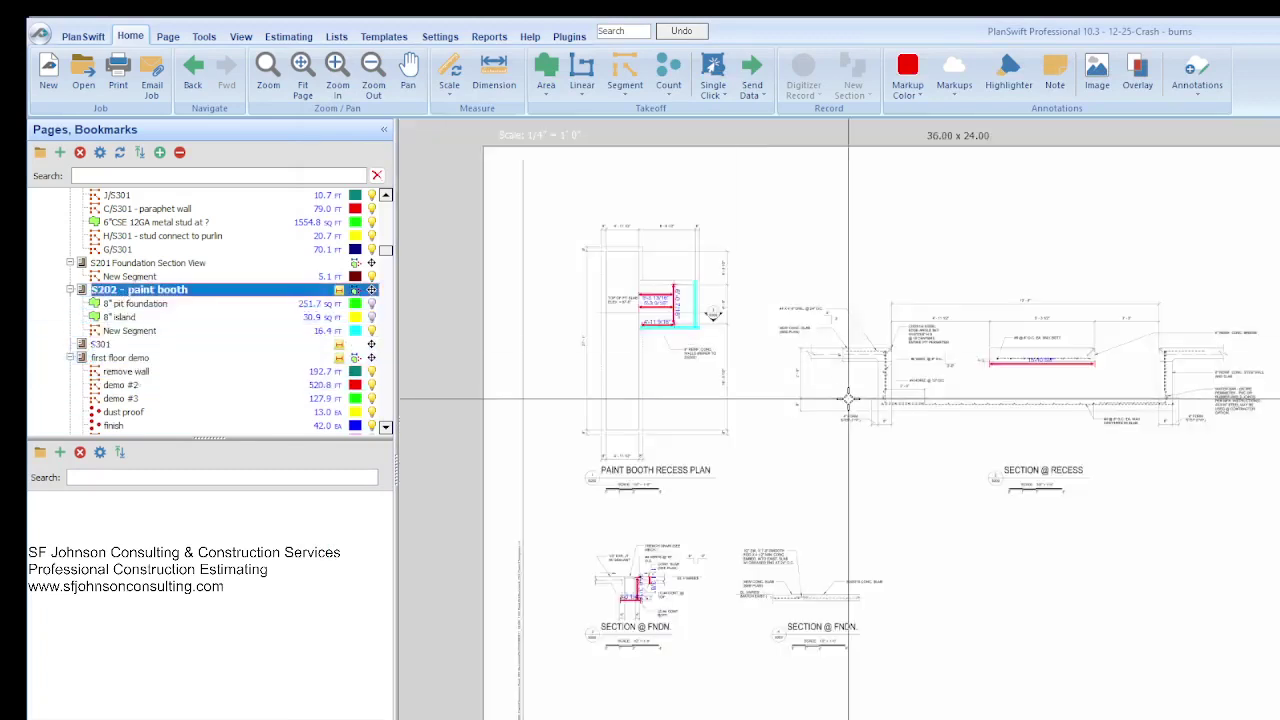
scroll(811, 365, "up", 3)
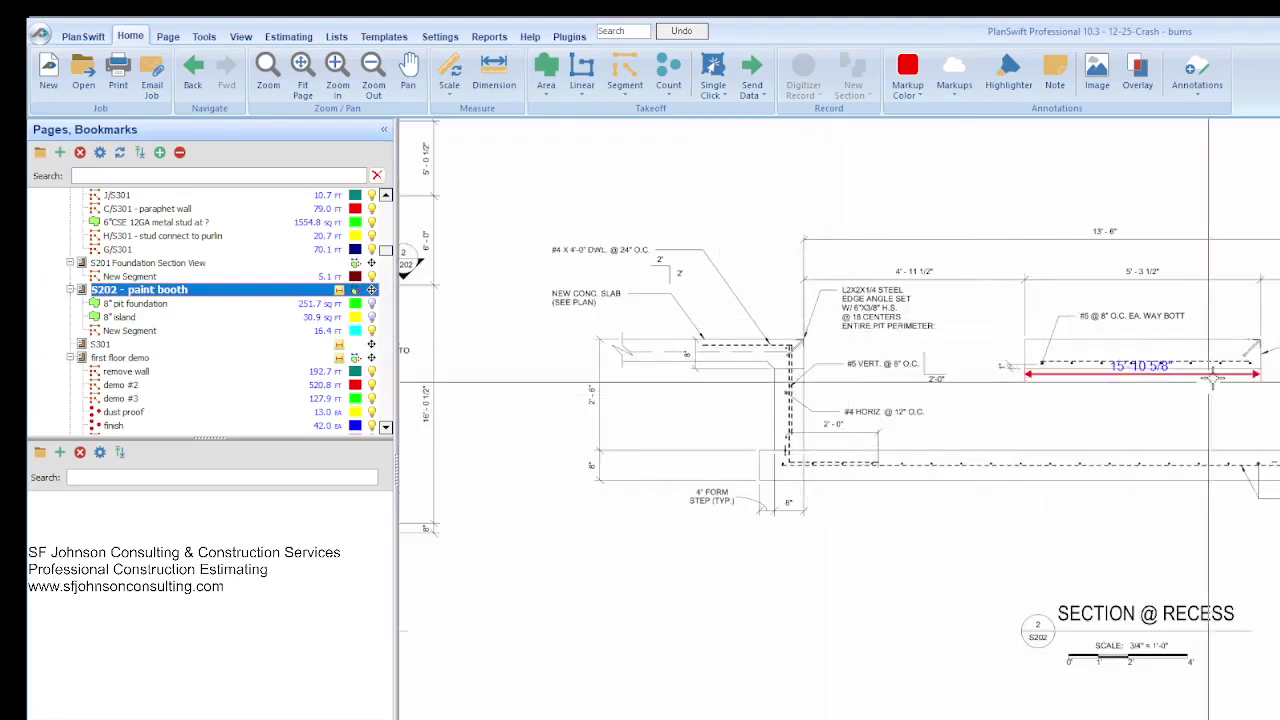
scroll(1100, 460, "down", 3)
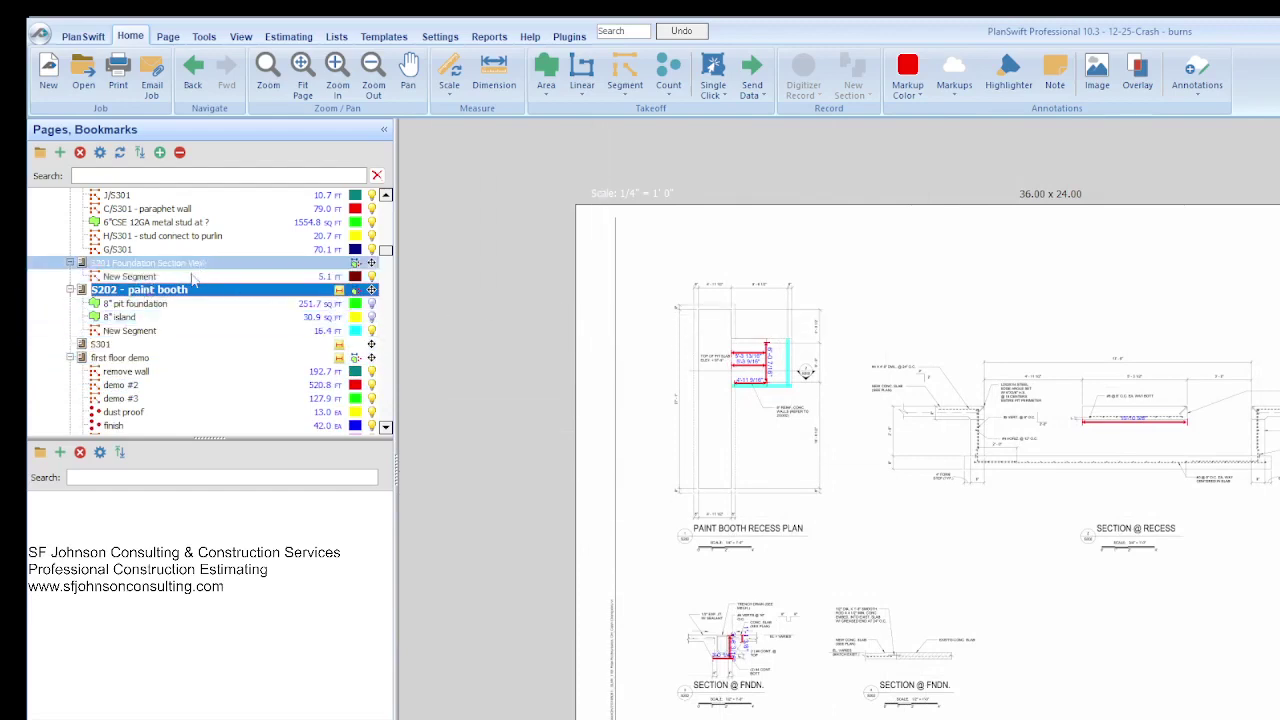
Open the roof framing plan through its 6" CSE 12GA metal stud takeoff and examine the parapet note and the L1 lintel at section A/S301
scroll(190, 295, "up", 2)
left_click(190, 304)
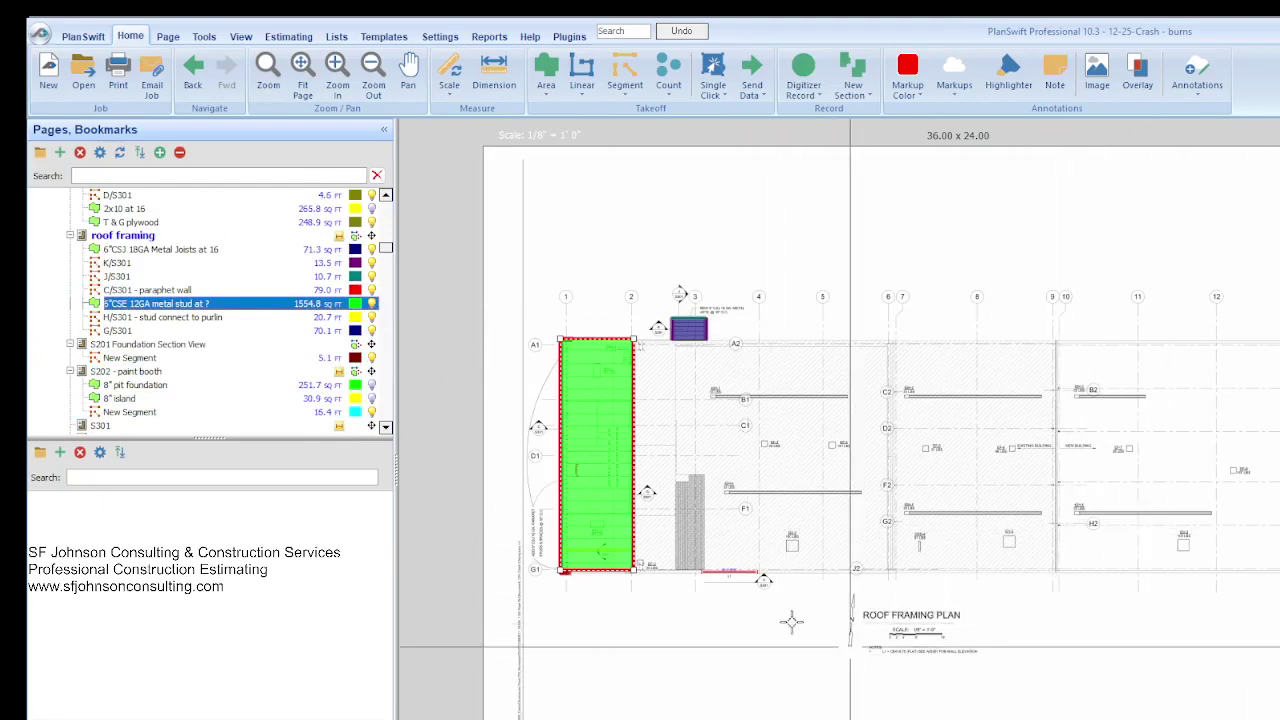
scroll(500, 435, "up", 2)
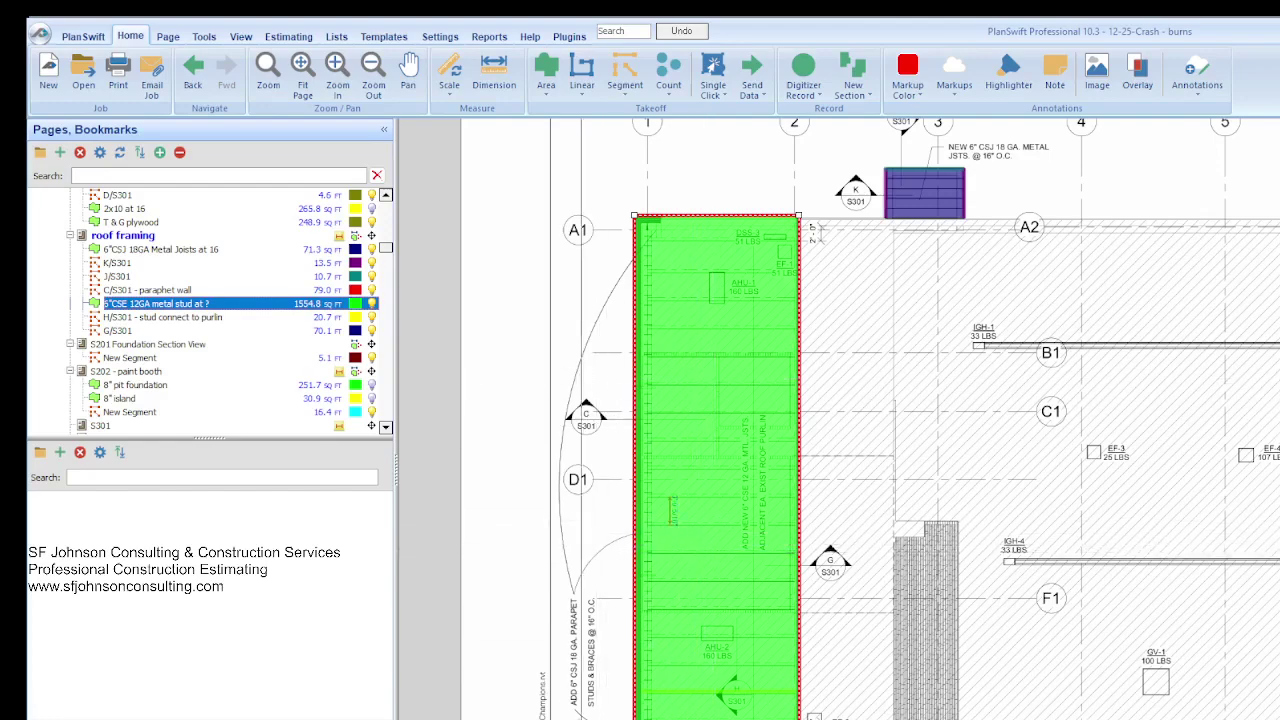
scroll(568, 518, "up", 2)
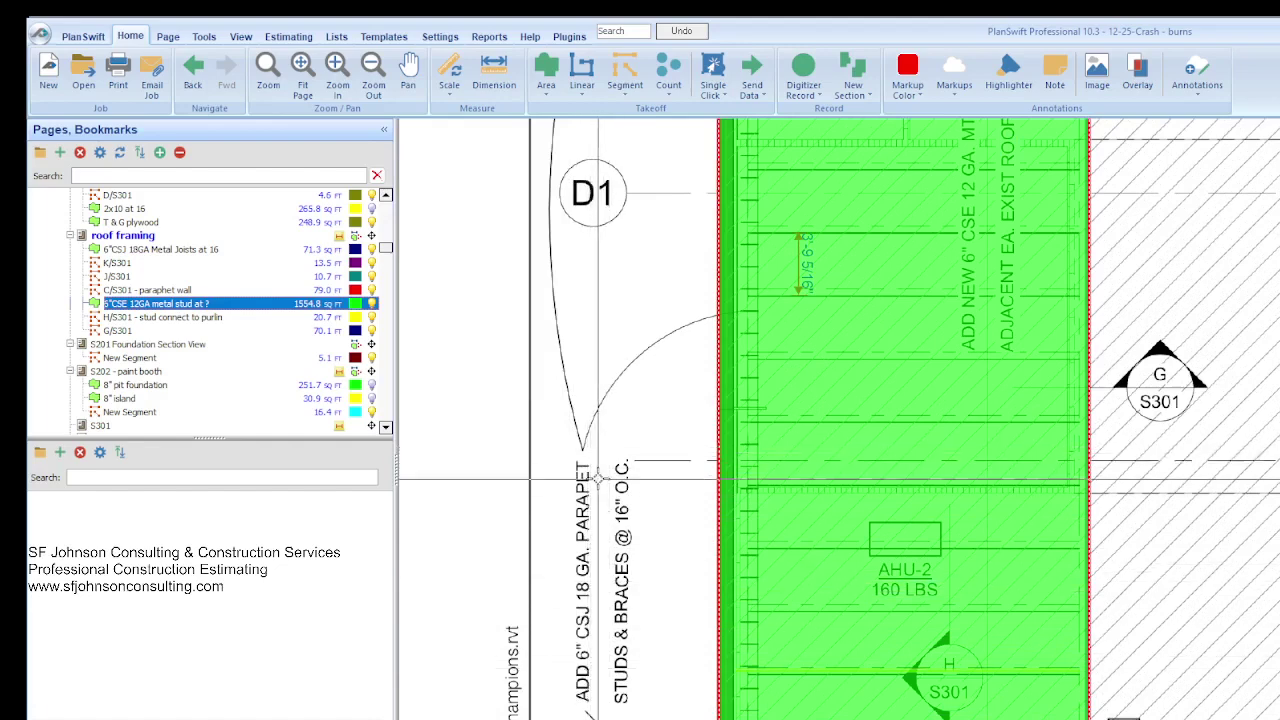
scroll(722, 337, "down", 3)
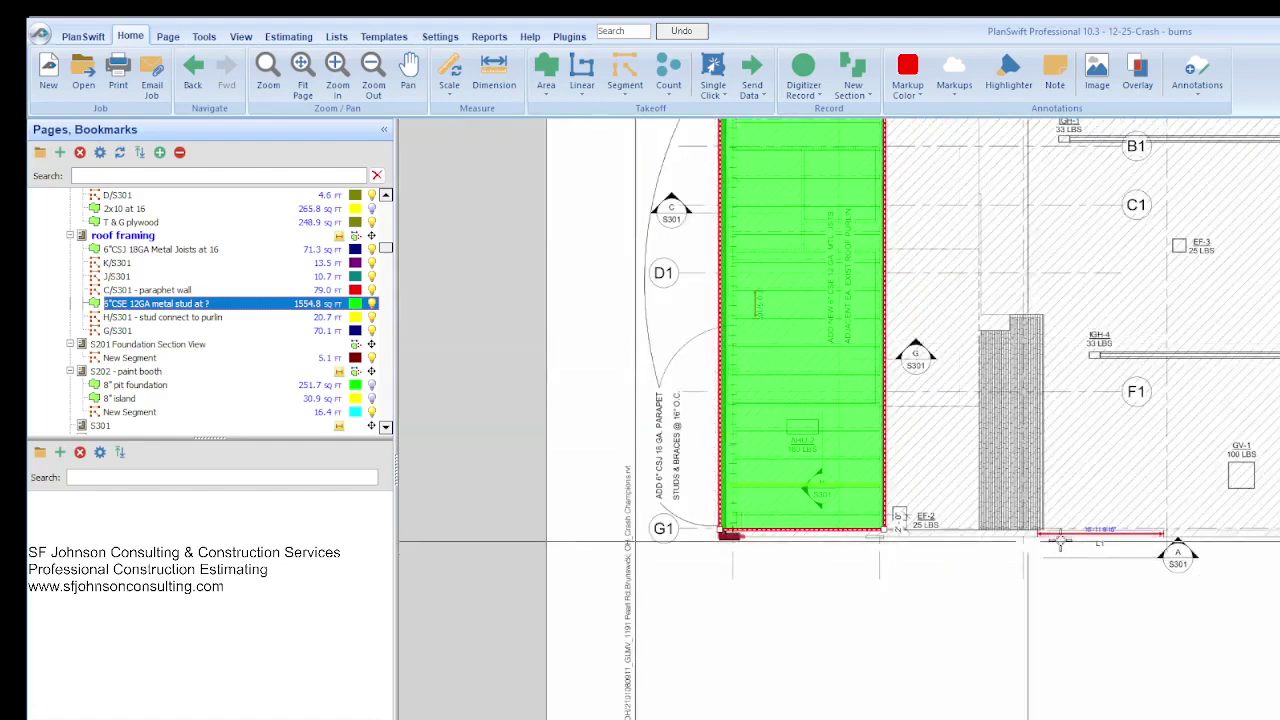
scroll(694, 606, "down", 3)
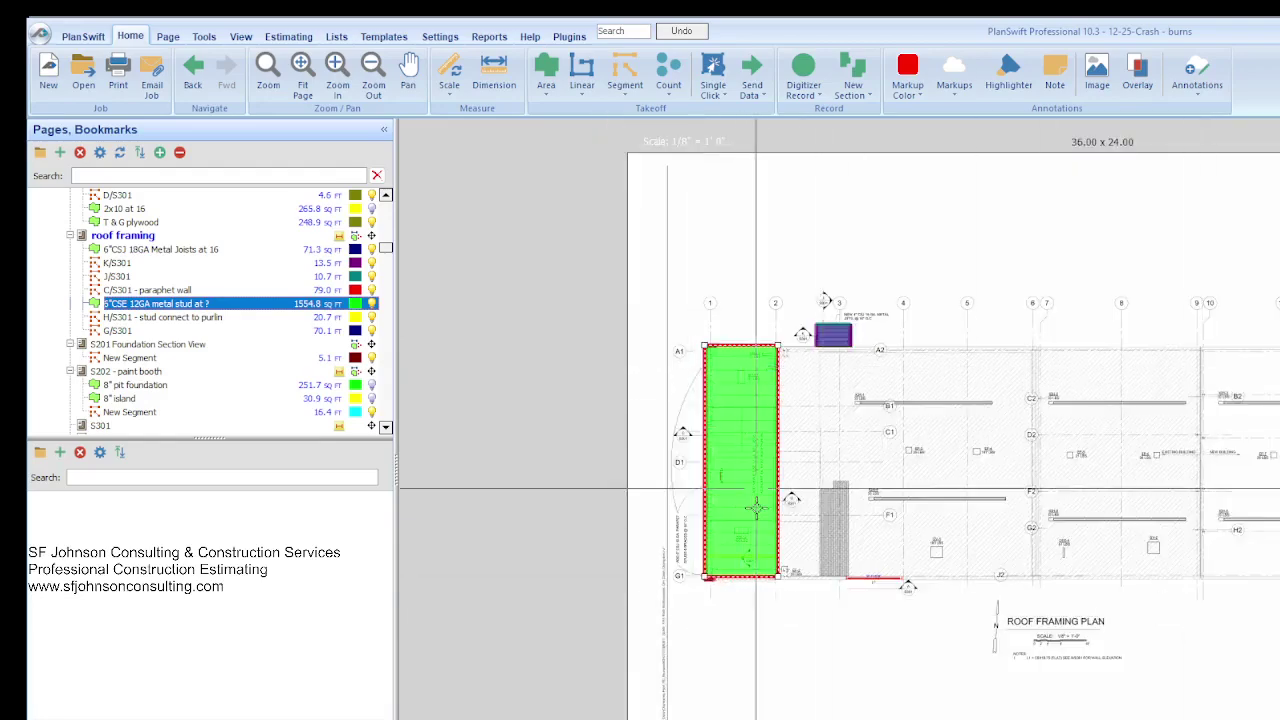
scroll(858, 588, "up", 5)
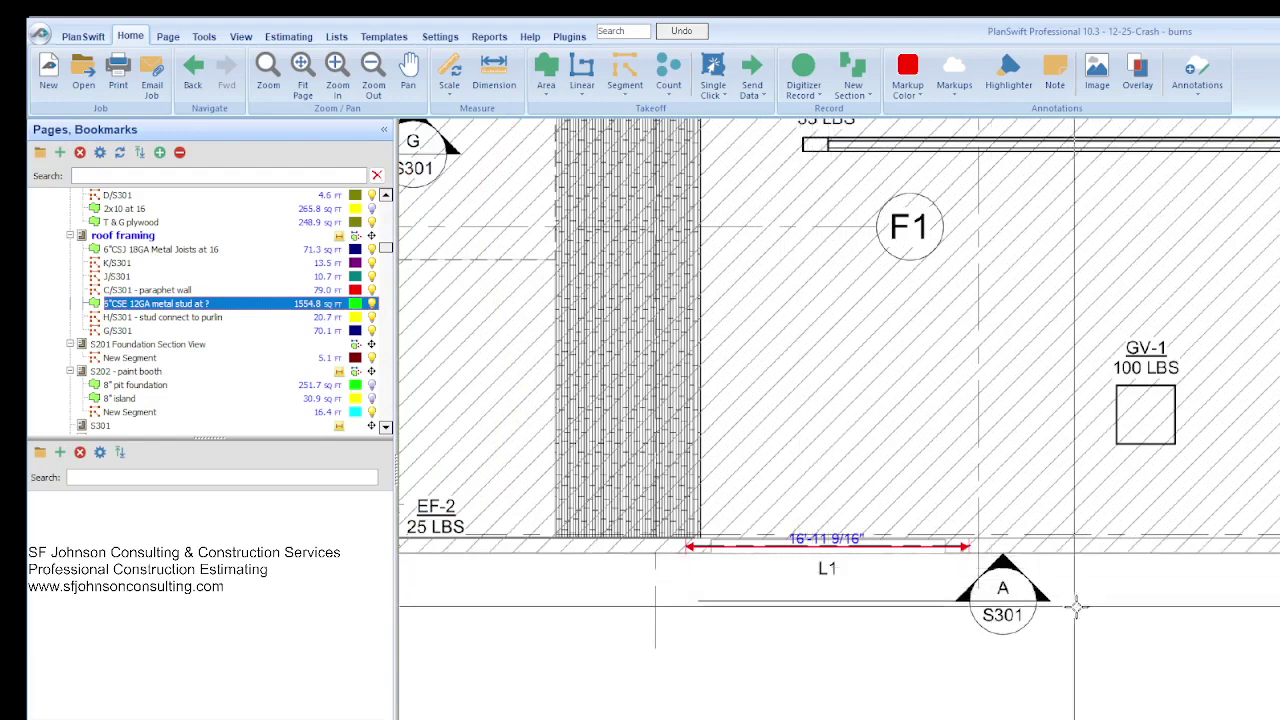
Open the S301 details page from the roof framing plan's L1 lintel and examine the wall elevation's studs, girts and new channel
scroll(1013, 601, "up", 2)
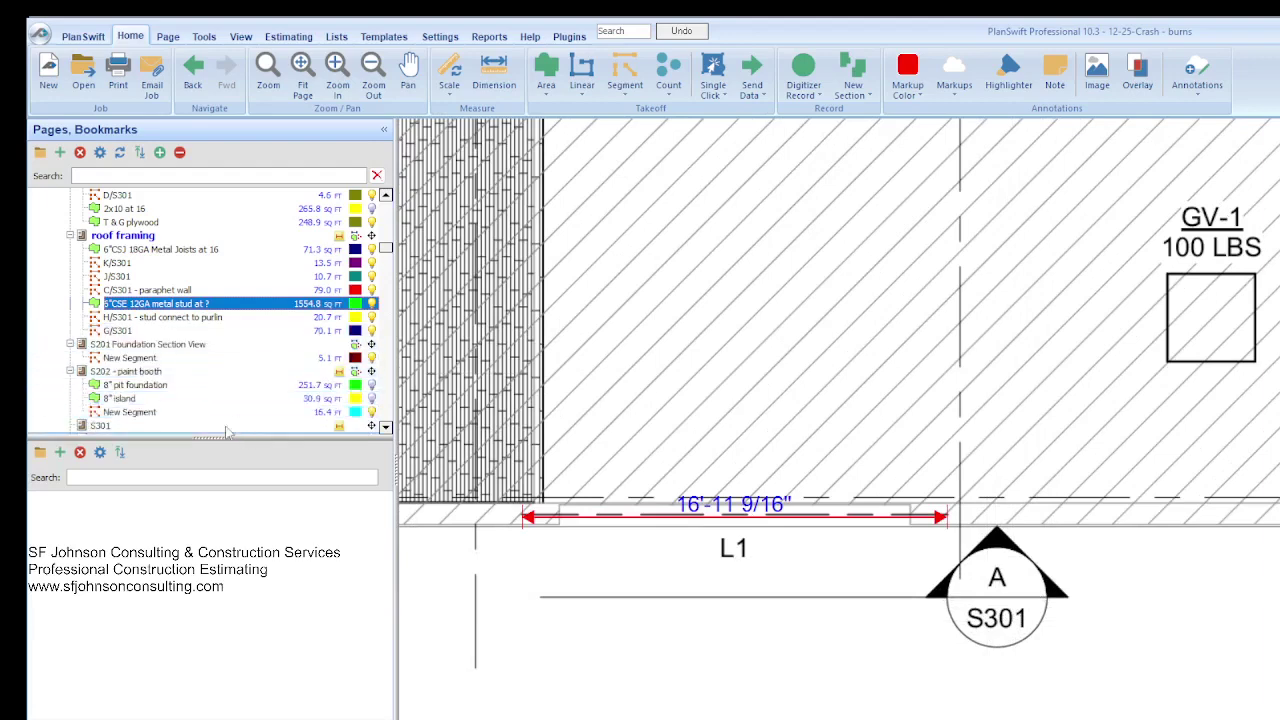
scroll(150, 378, "down", 1)
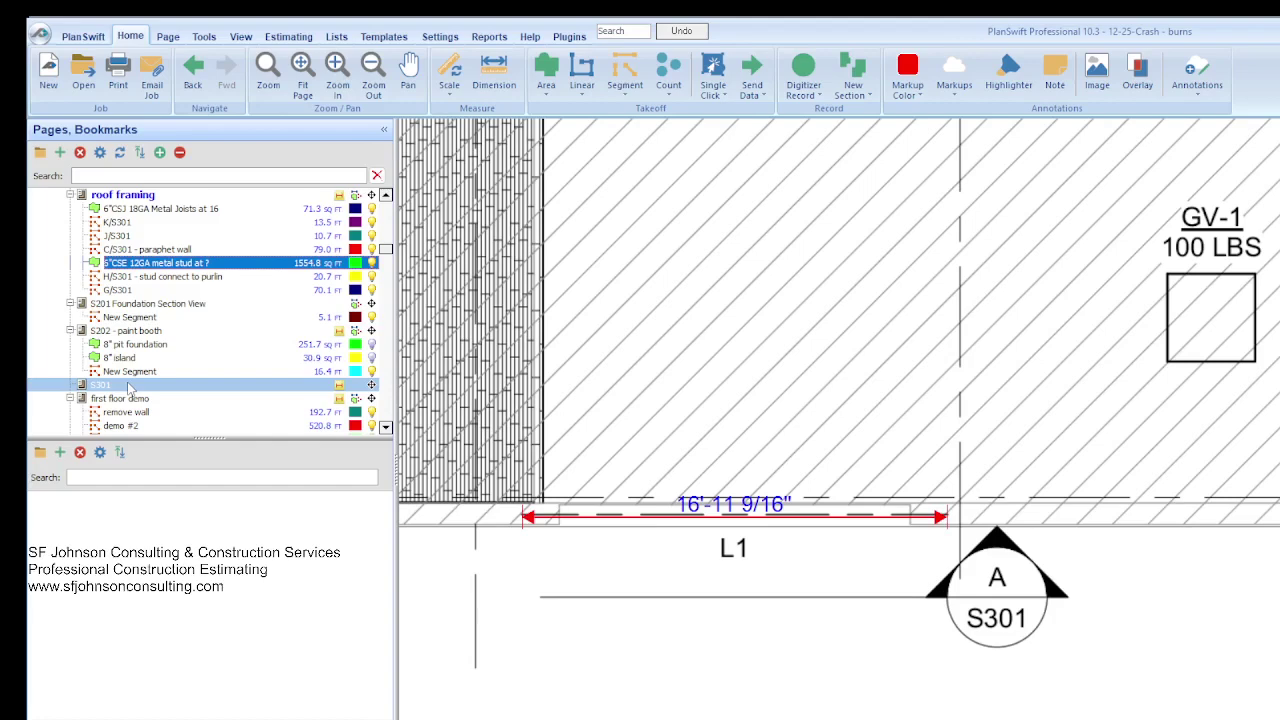
left_click(128, 386)
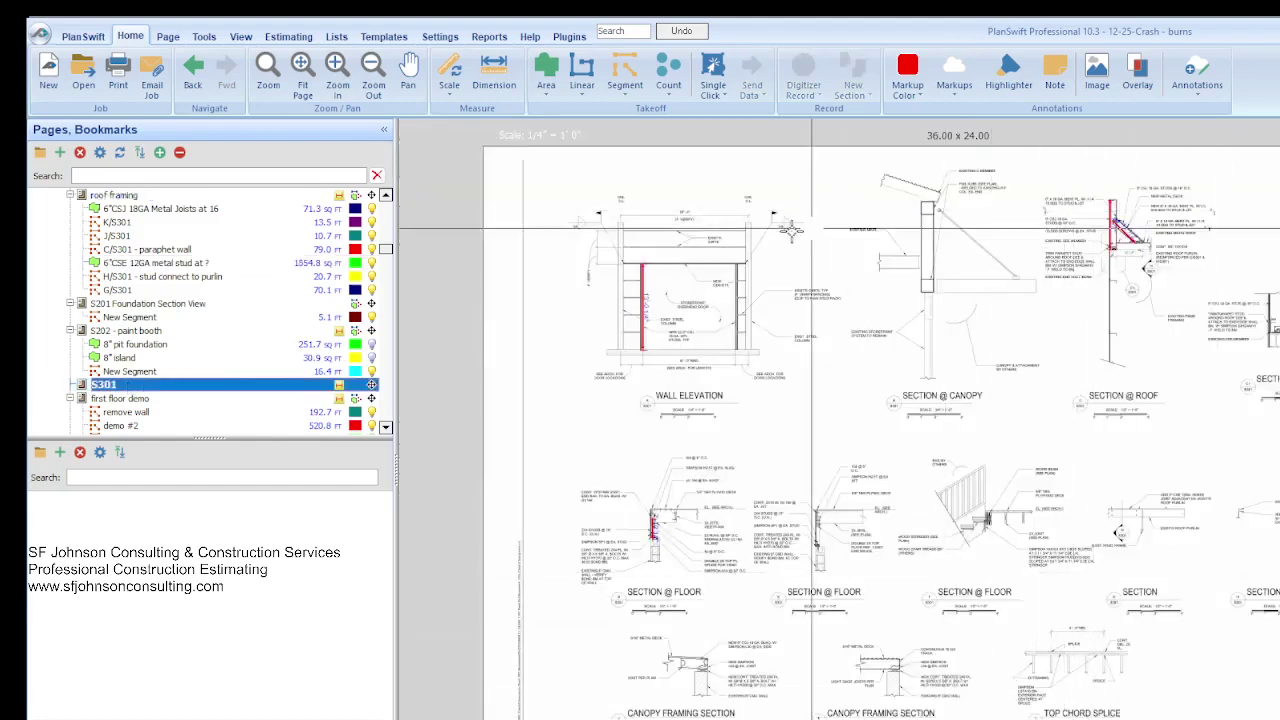
scroll(640, 245, "up", 3)
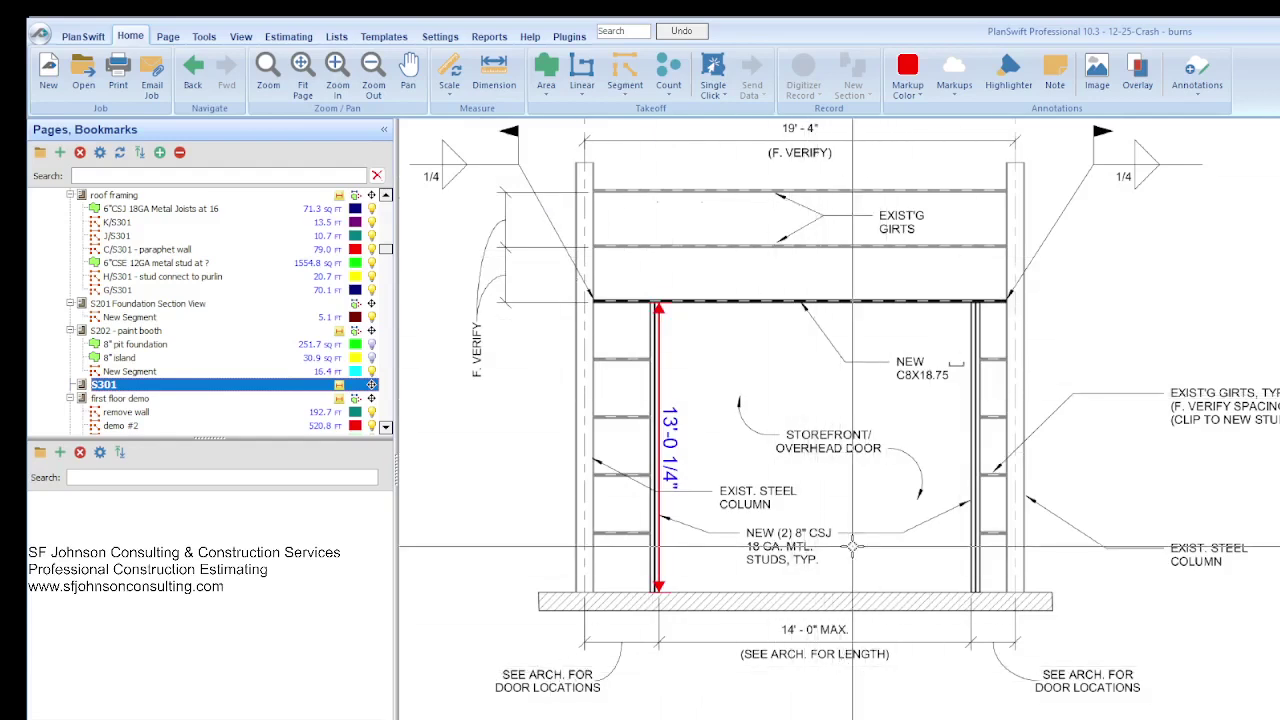
scroll(914, 340, "up", 2)
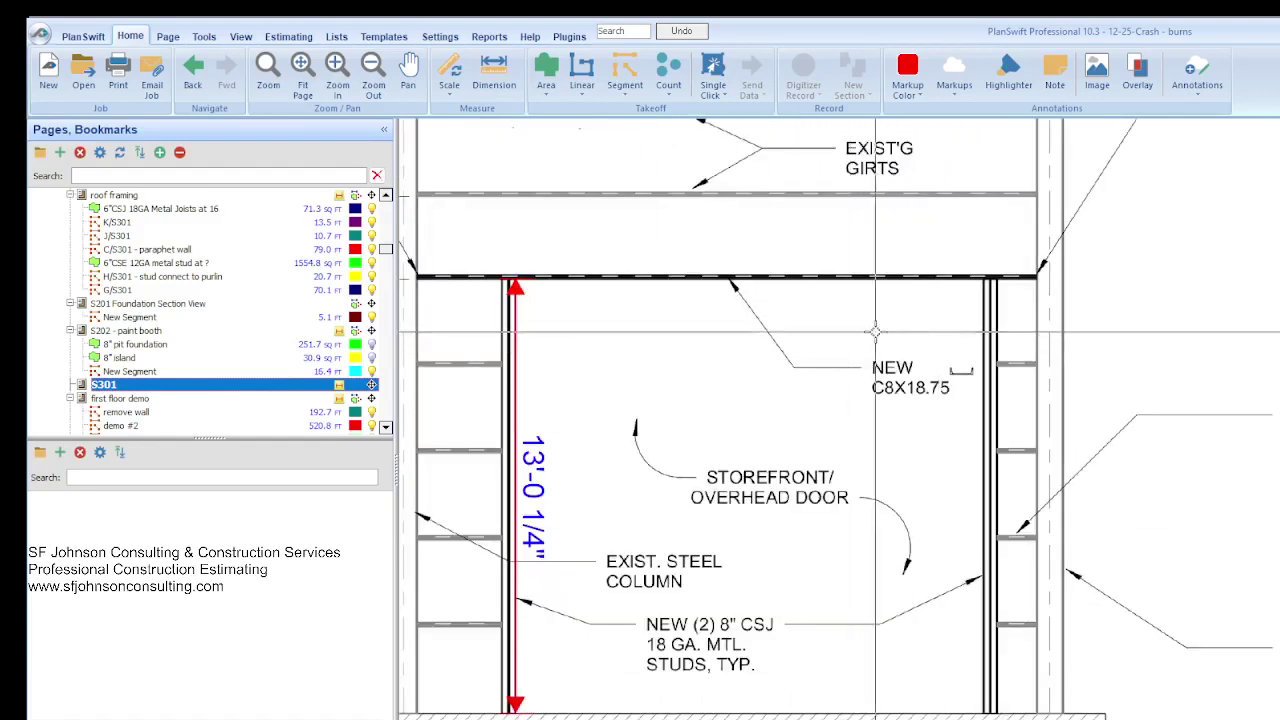
scroll(866, 337, "down", 2)
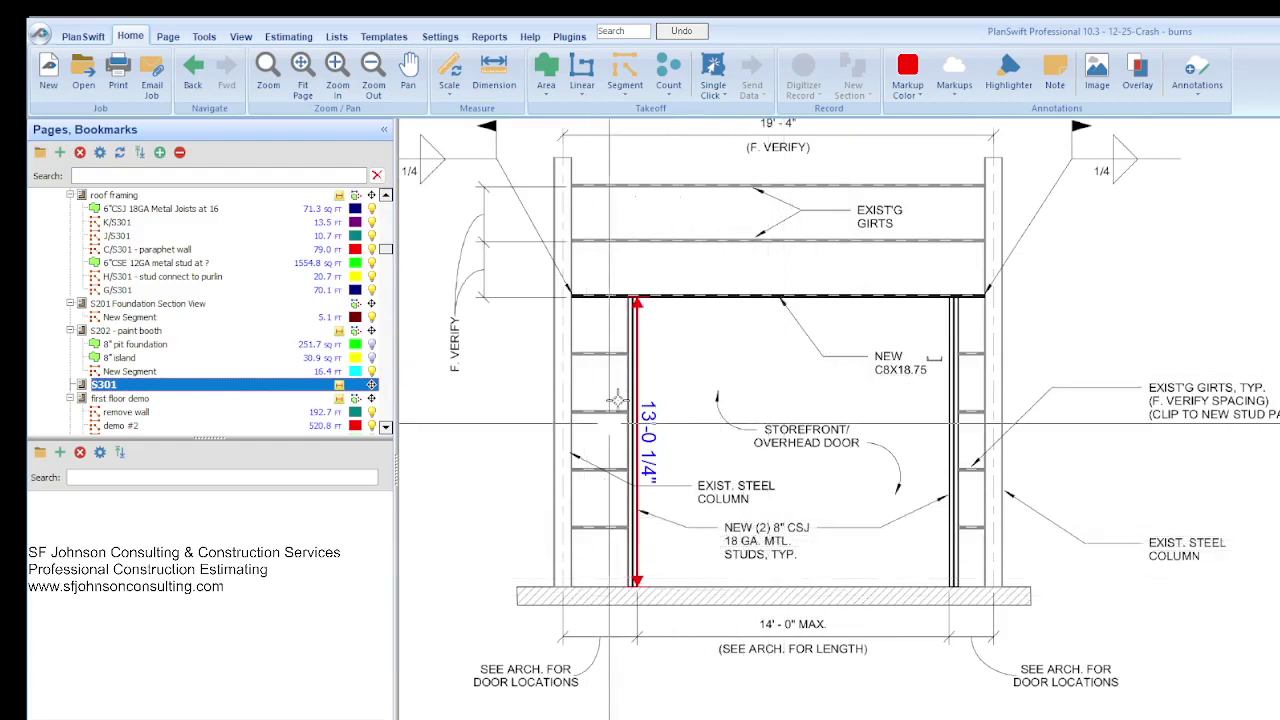
Examine the new C8X18.75 channel callout above the storefront/overhead door opening in the wall elevation
scroll(838, 390, "up", 3)
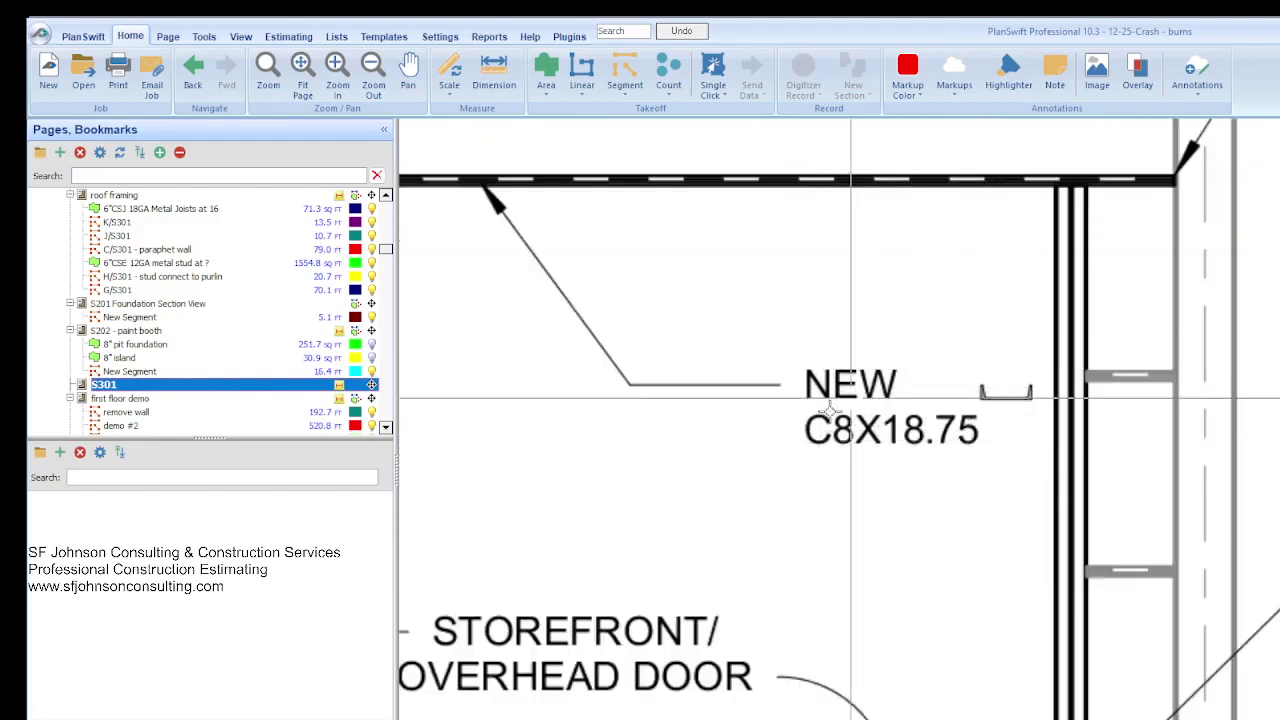
scroll(995, 440, "down", 1)
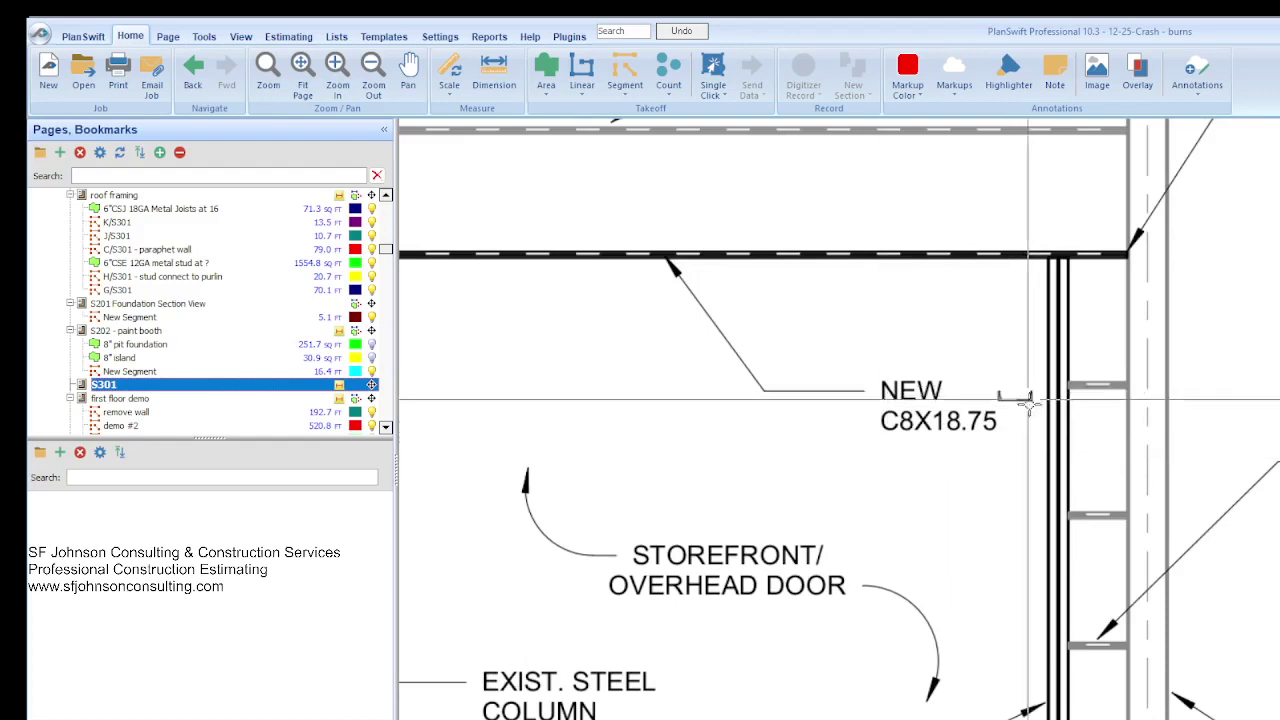
scroll(985, 432, "down", 1)
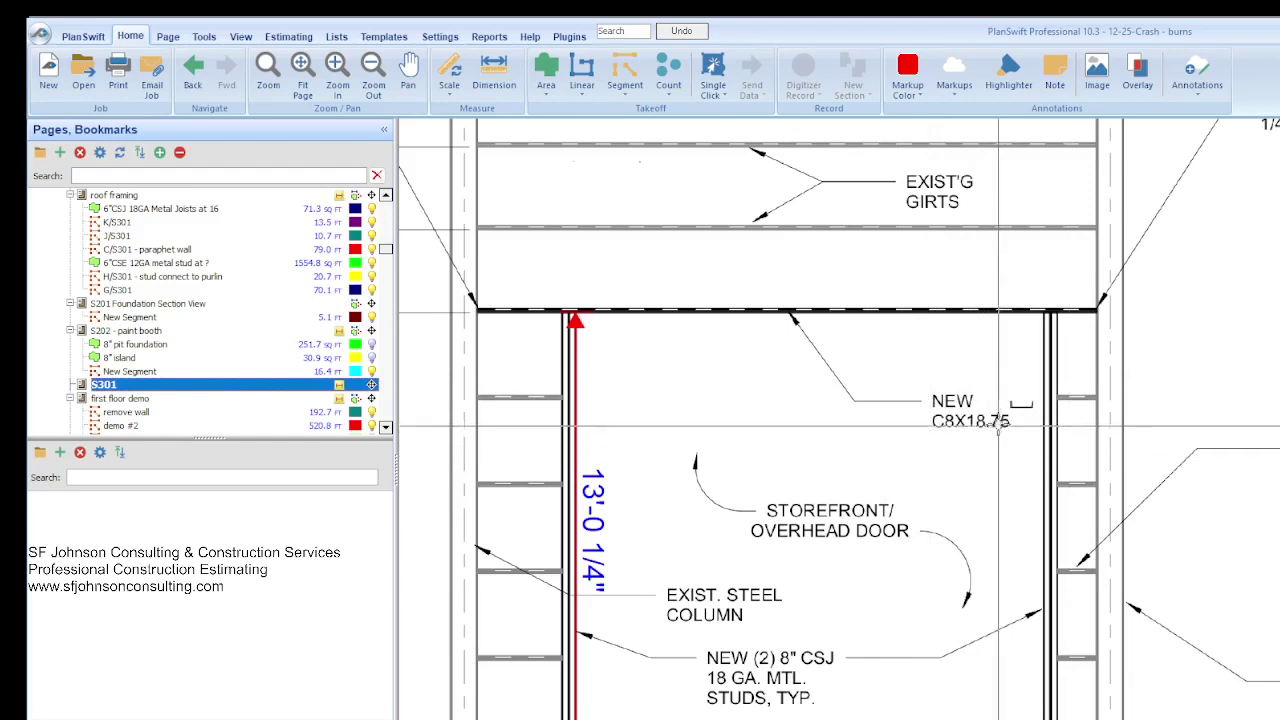
scroll(1005, 419, "up", 3)
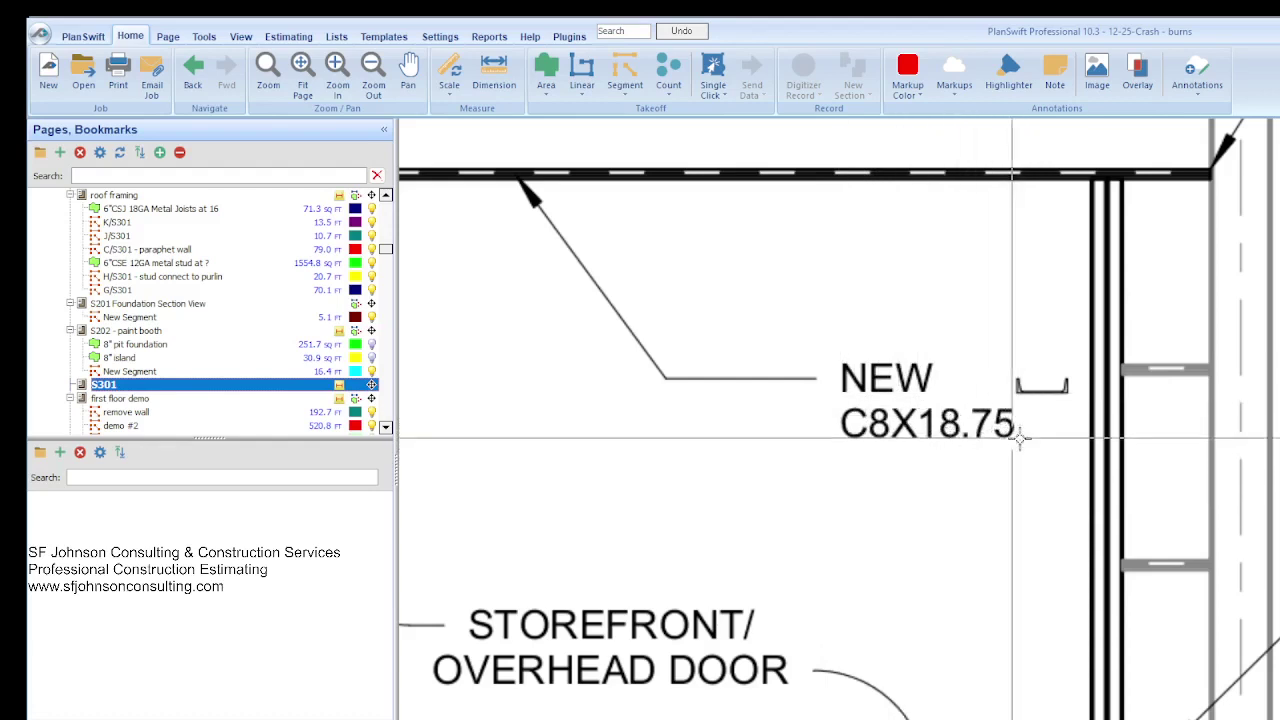
scroll(1053, 430, "down", 1)
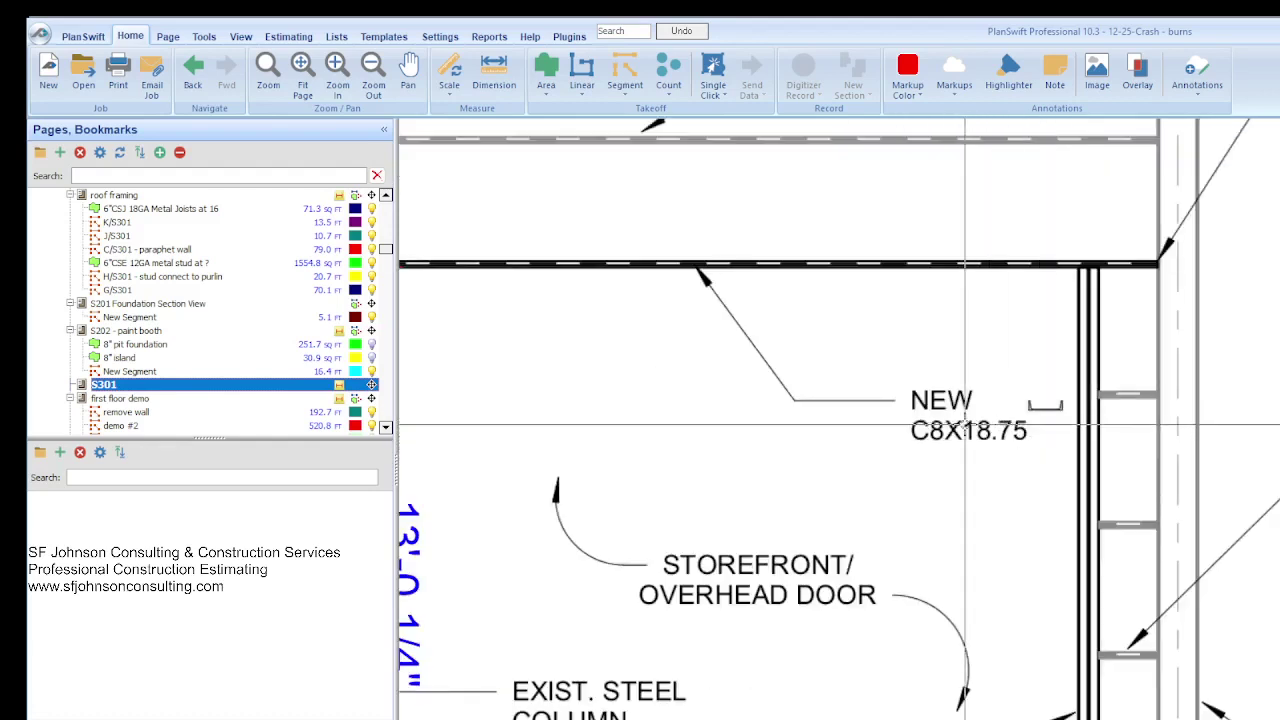
scroll(980, 430, "up", 2)
scroll(1075, 440, "down", 2)
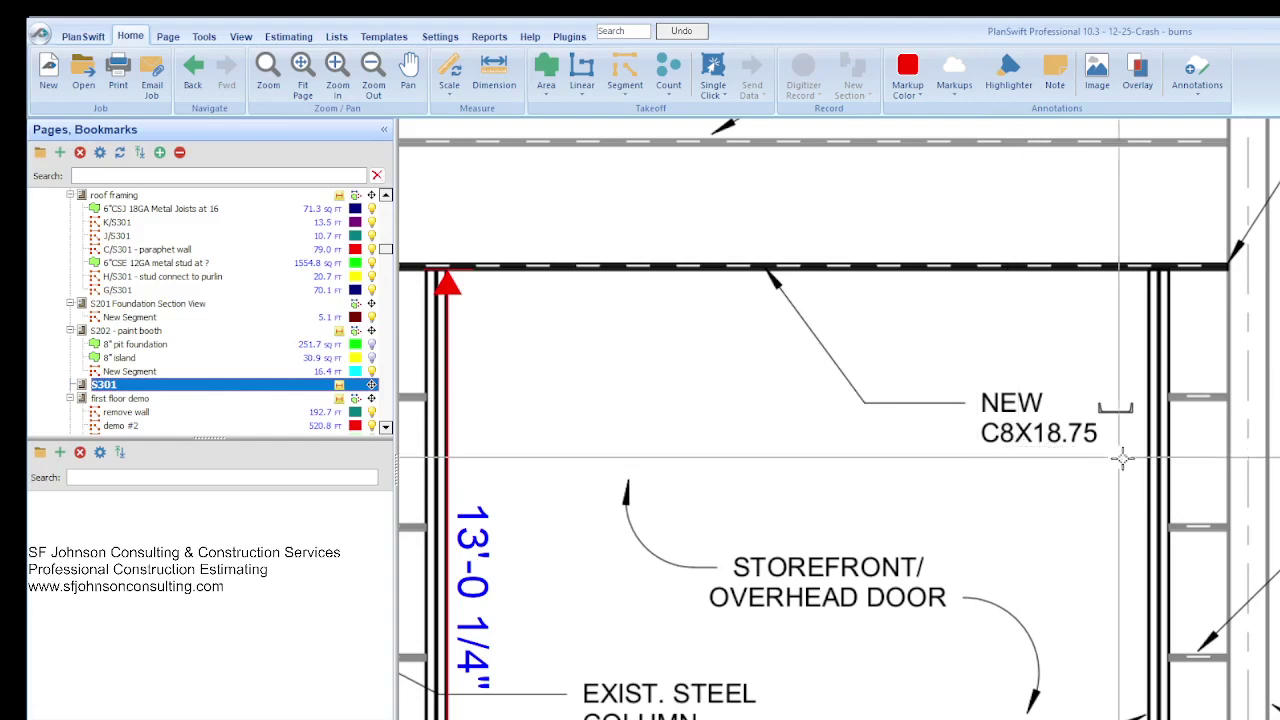
Review the whole wall elevation, from the existing girts and 8" CSJ 18 GA studs down to the A/S301 title
scroll(1118, 465, "down", 3)
scroll(1055, 435, "up", 2)
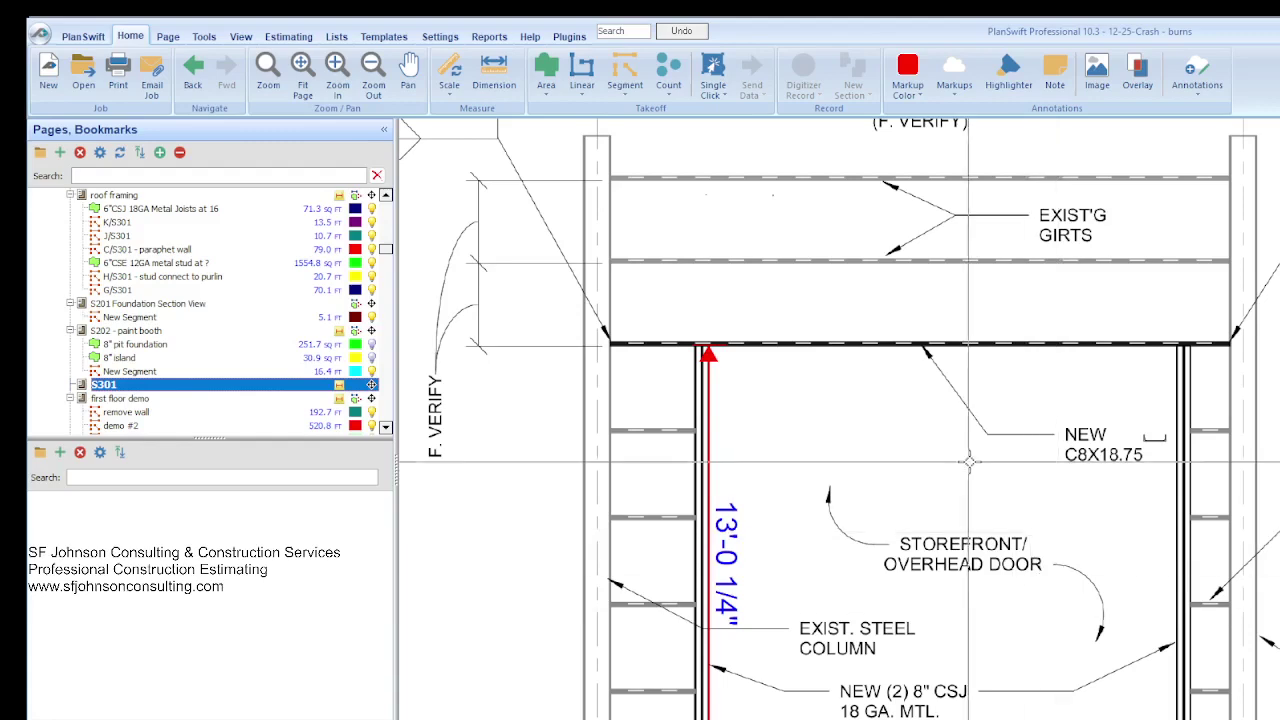
scroll(903, 466, "down", 1)
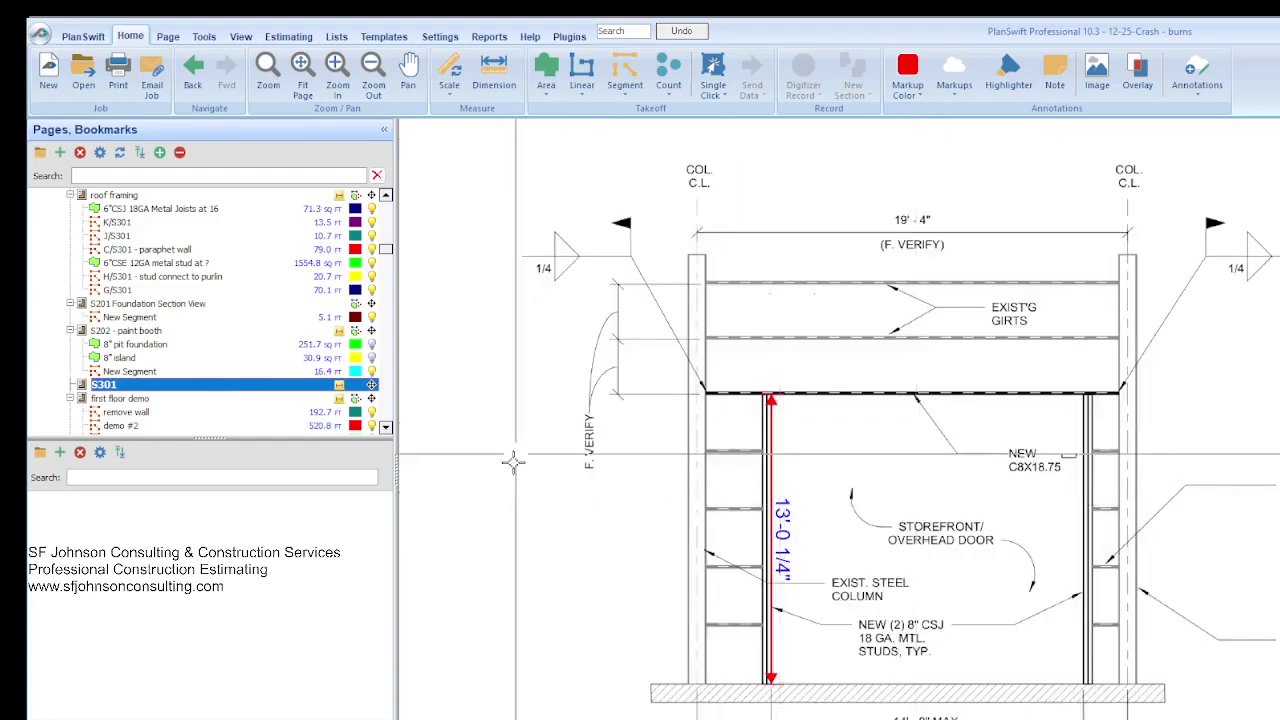
scroll(770, 360, "down", 1)
scroll(889, 683, "up", 1)
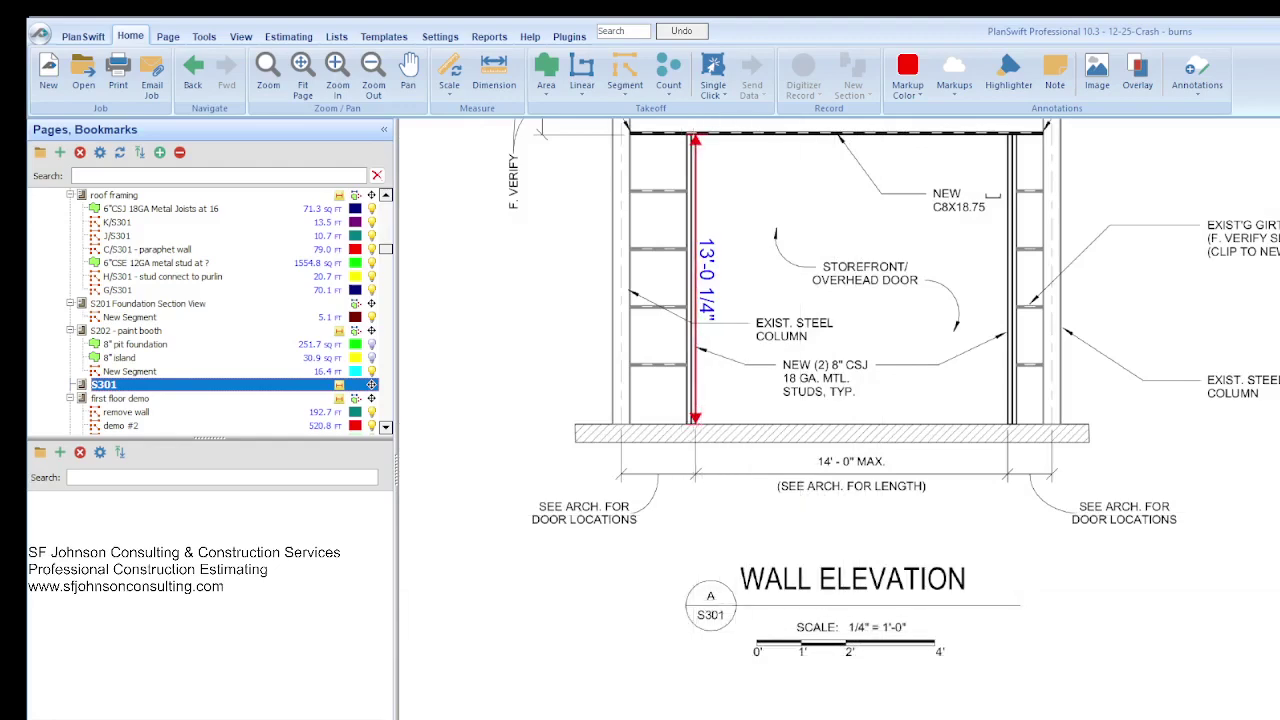
Switch to the Crash Champions structural workbook in Excel and find the A/S301 L1 lintel cost items
key("alt+Tab")
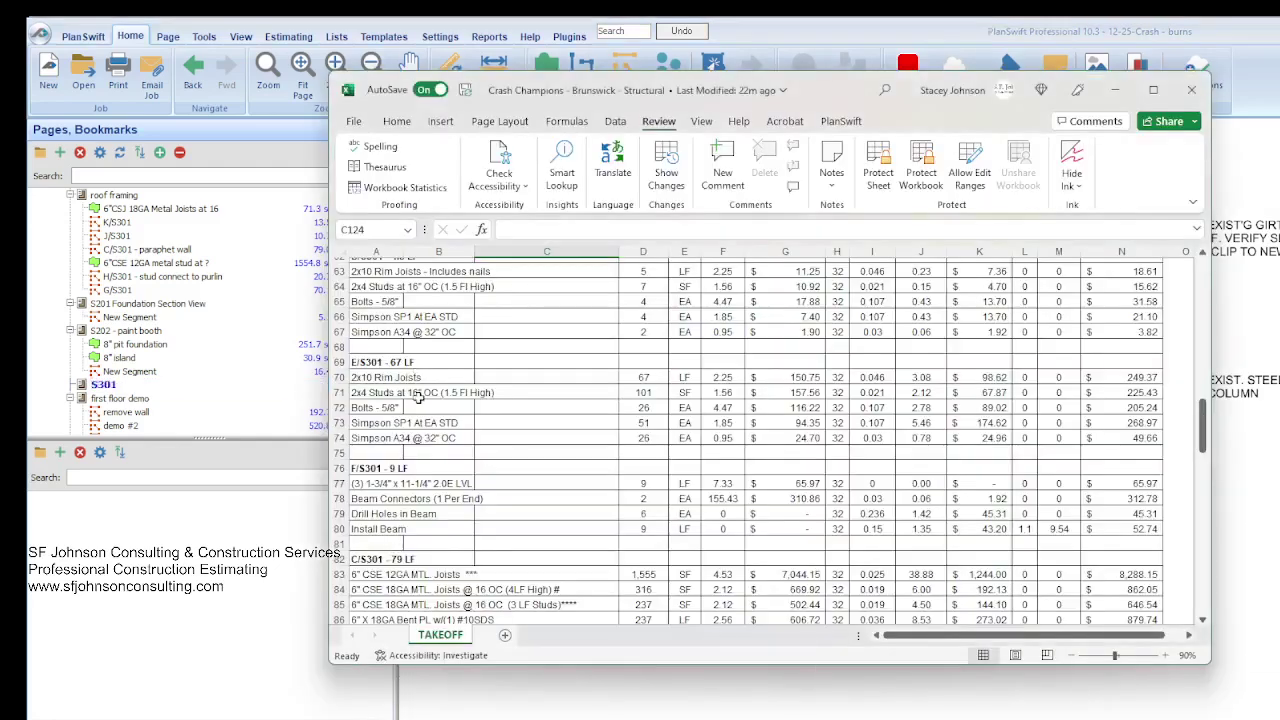
scroll(415, 400, "up", 2)
scroll(412, 422, "down", 2)
scroll(457, 494, "down", 6)
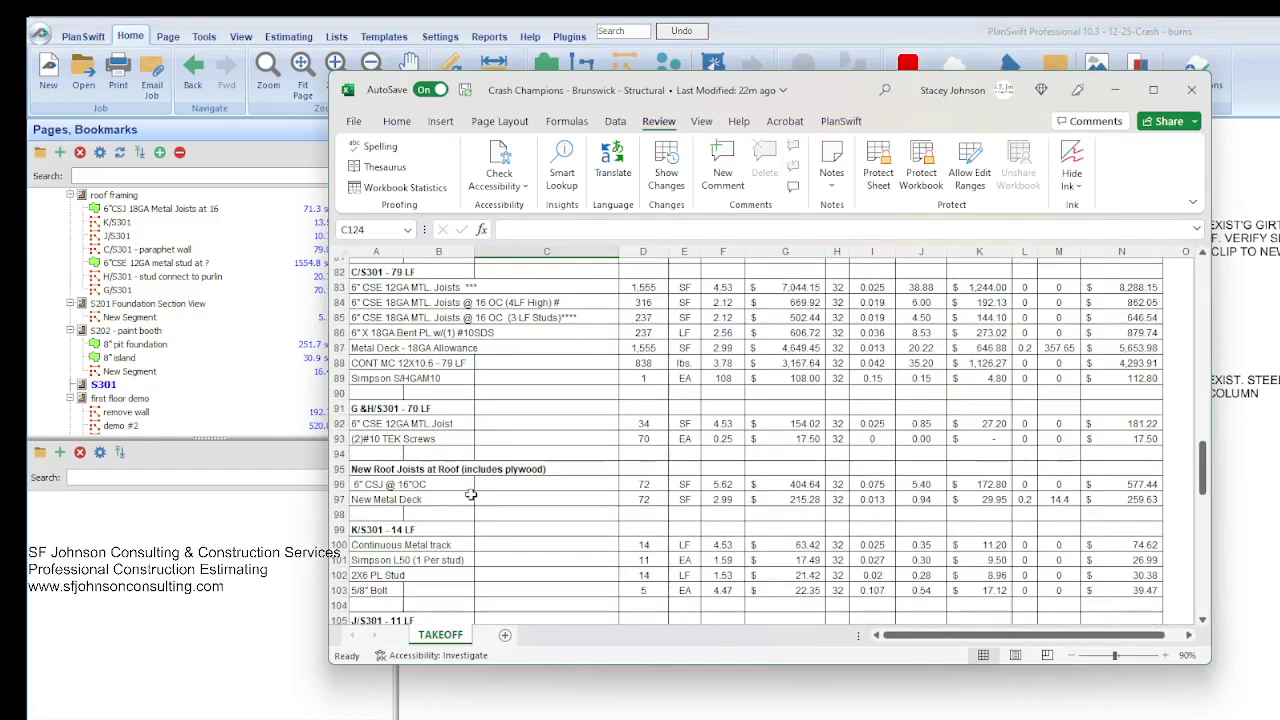
scroll(472, 494, "down", 5)
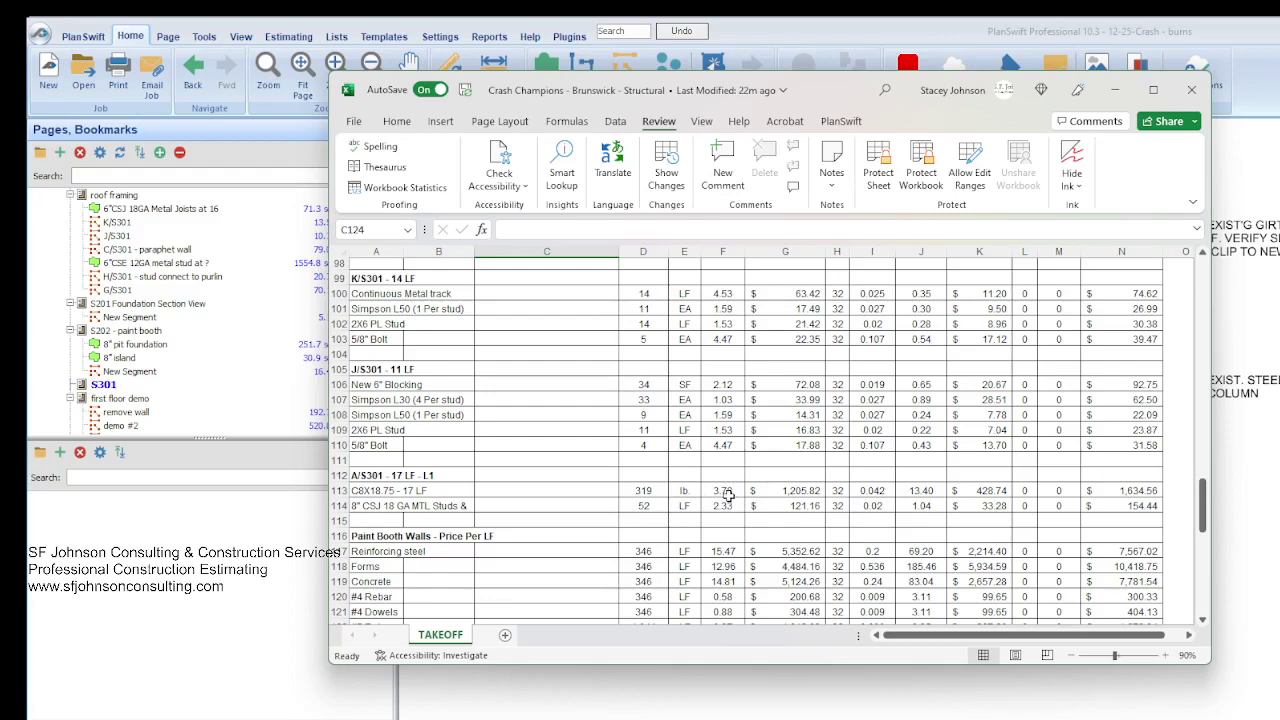
scroll(725, 487, "down", 1)
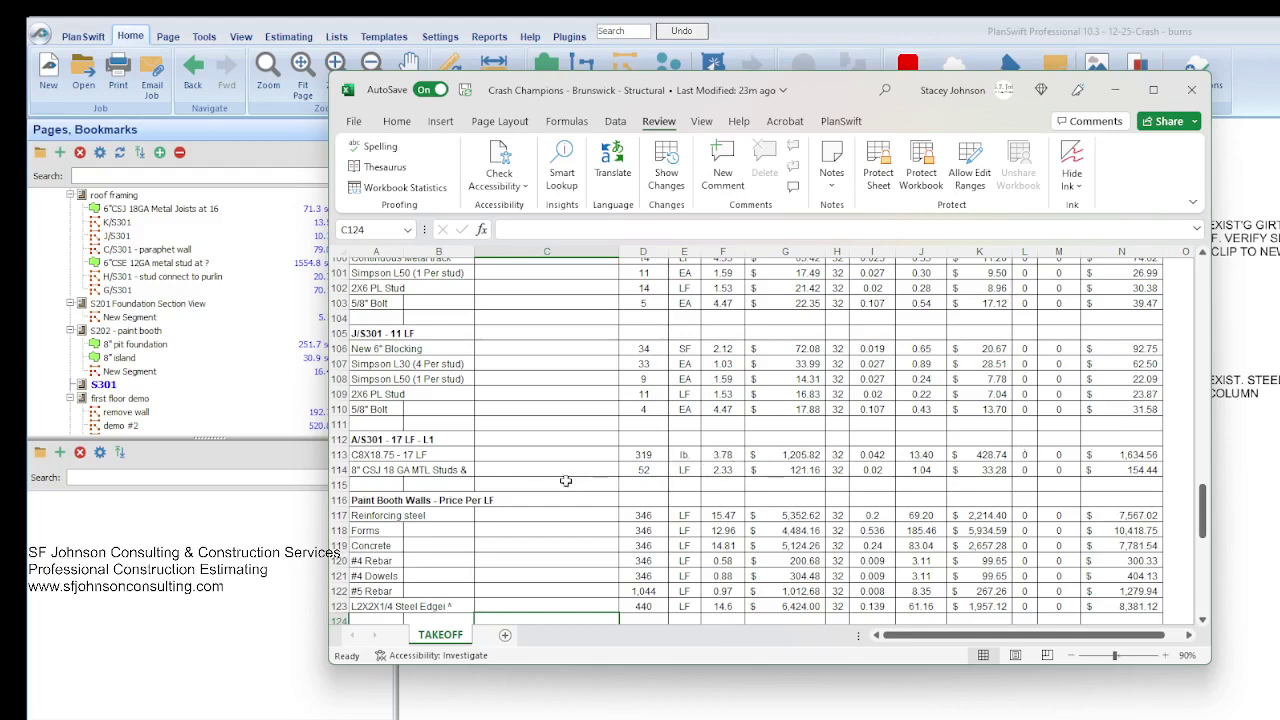
Inspect the C8X18.75 channel's cost entries in cells L113, I113, J113 and F113
left_click(1027, 454)
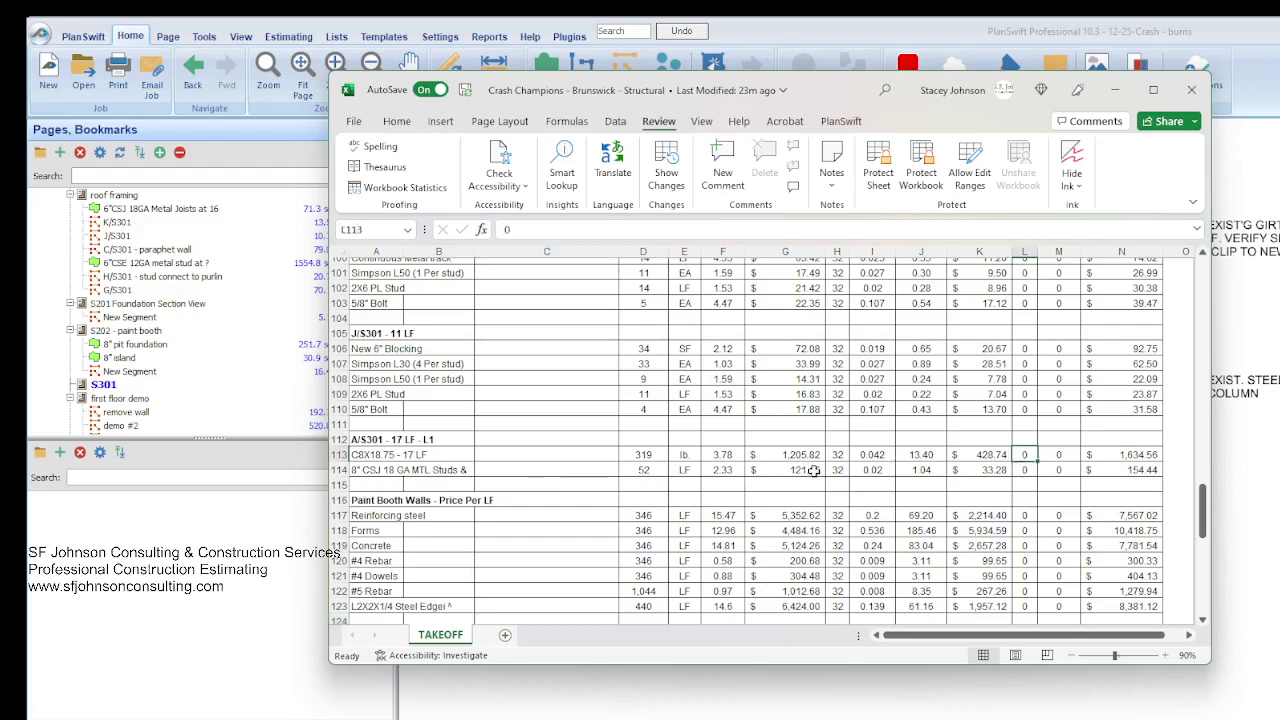
left_click(879, 455)
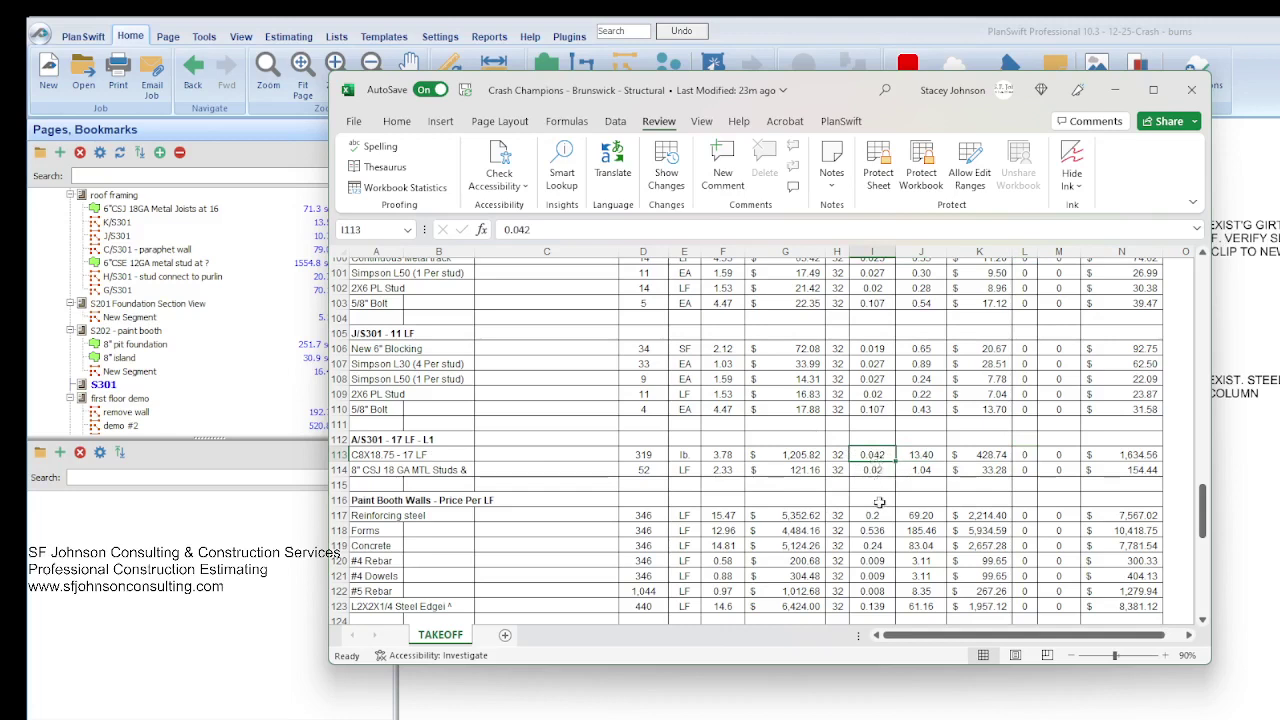
left_click(934, 455)
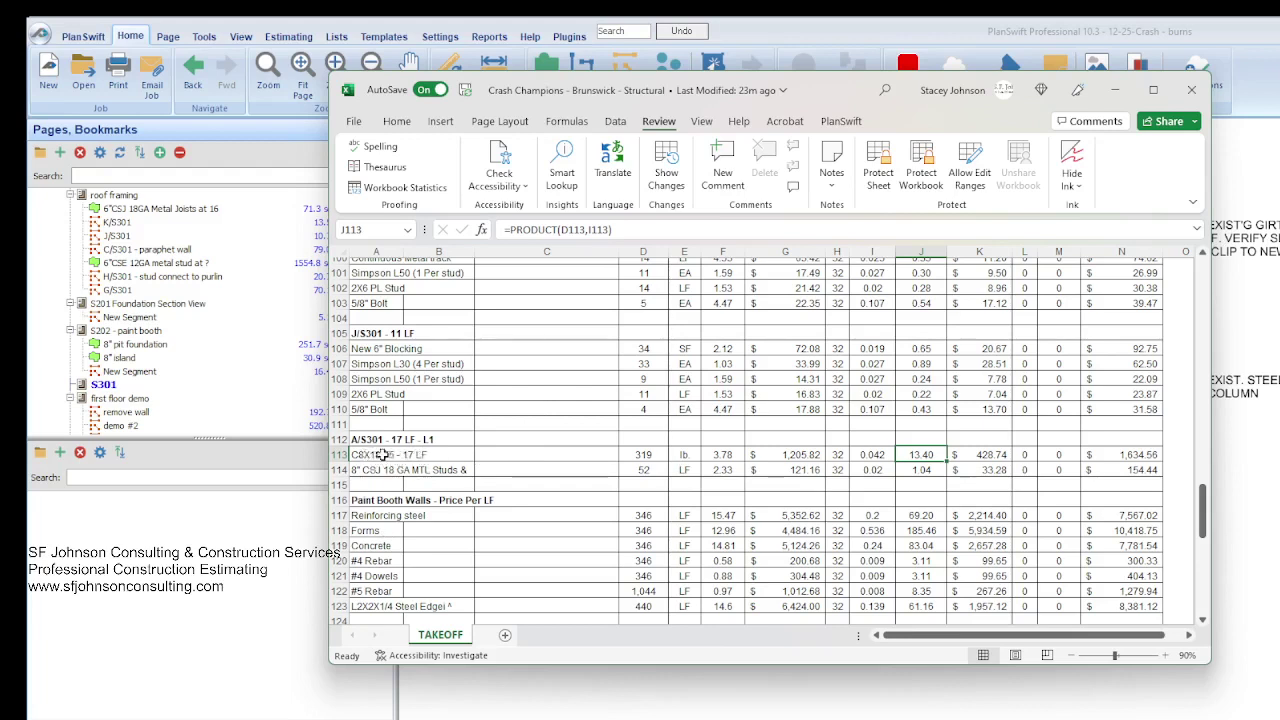
left_click(722, 452)
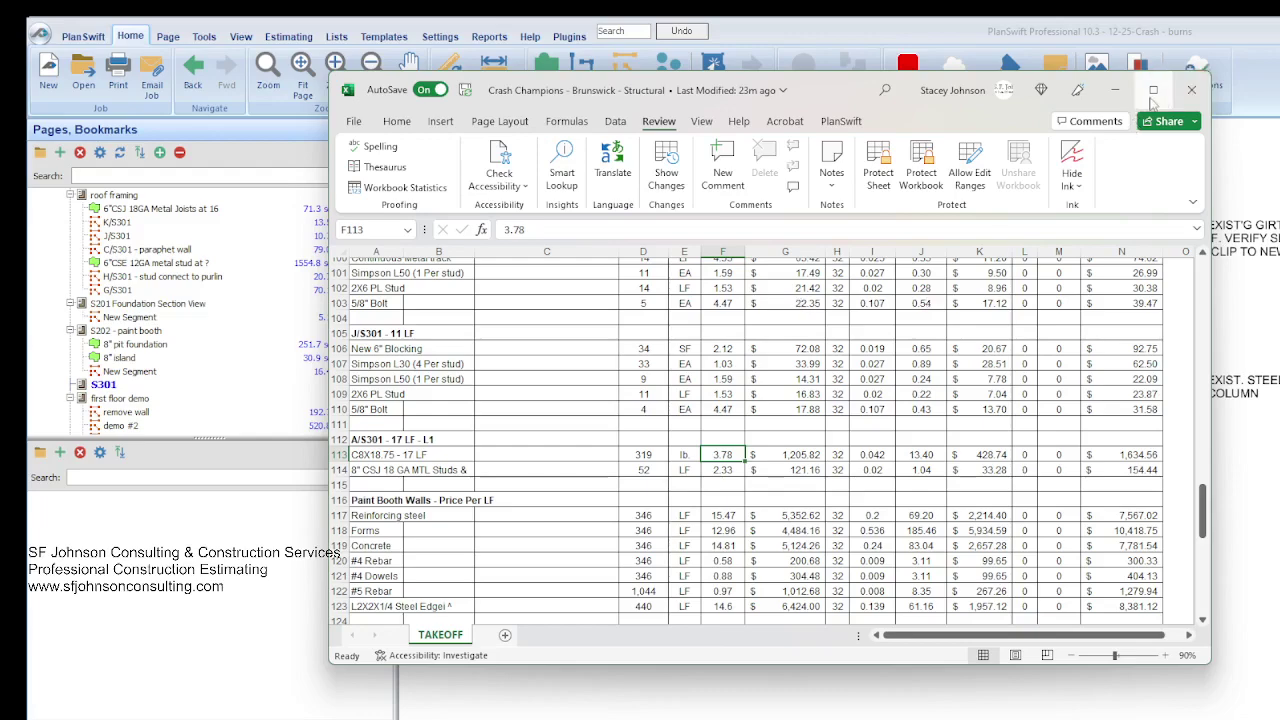
Maximize the workbook and review the roof framing cost items from C/S301 through A/S301
left_click(1154, 91)
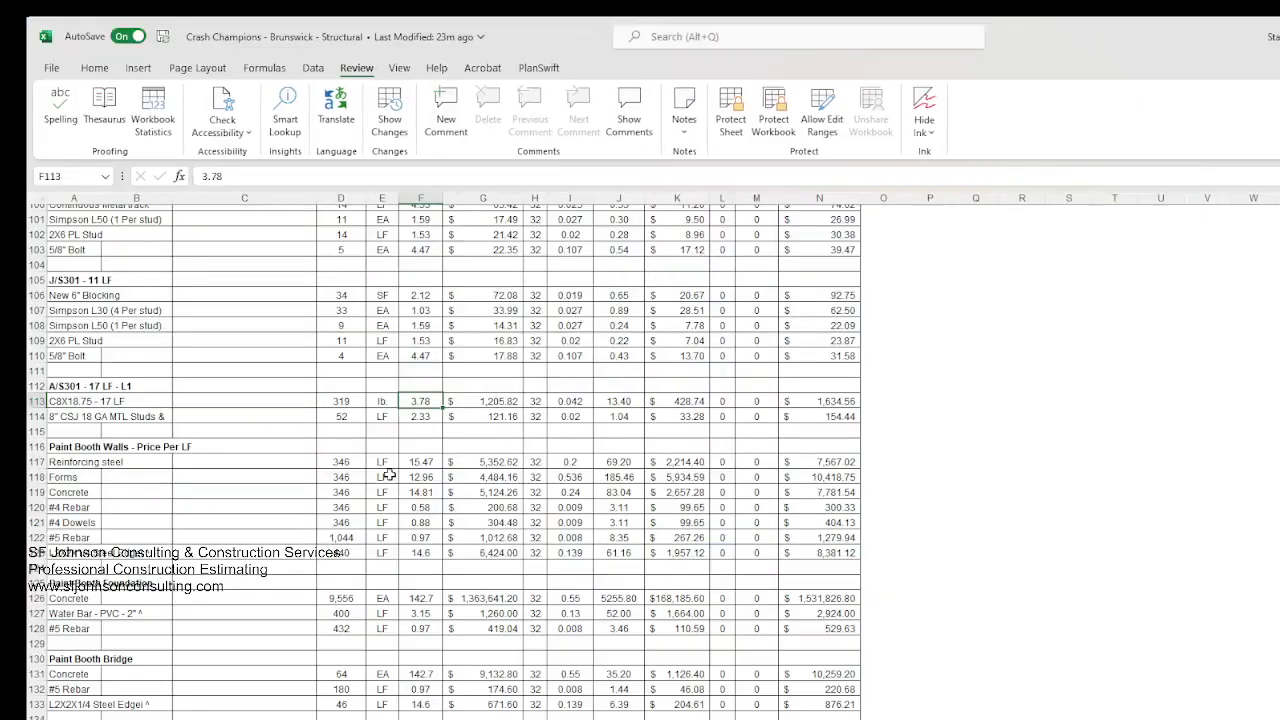
scroll(388, 474, "up", 8)
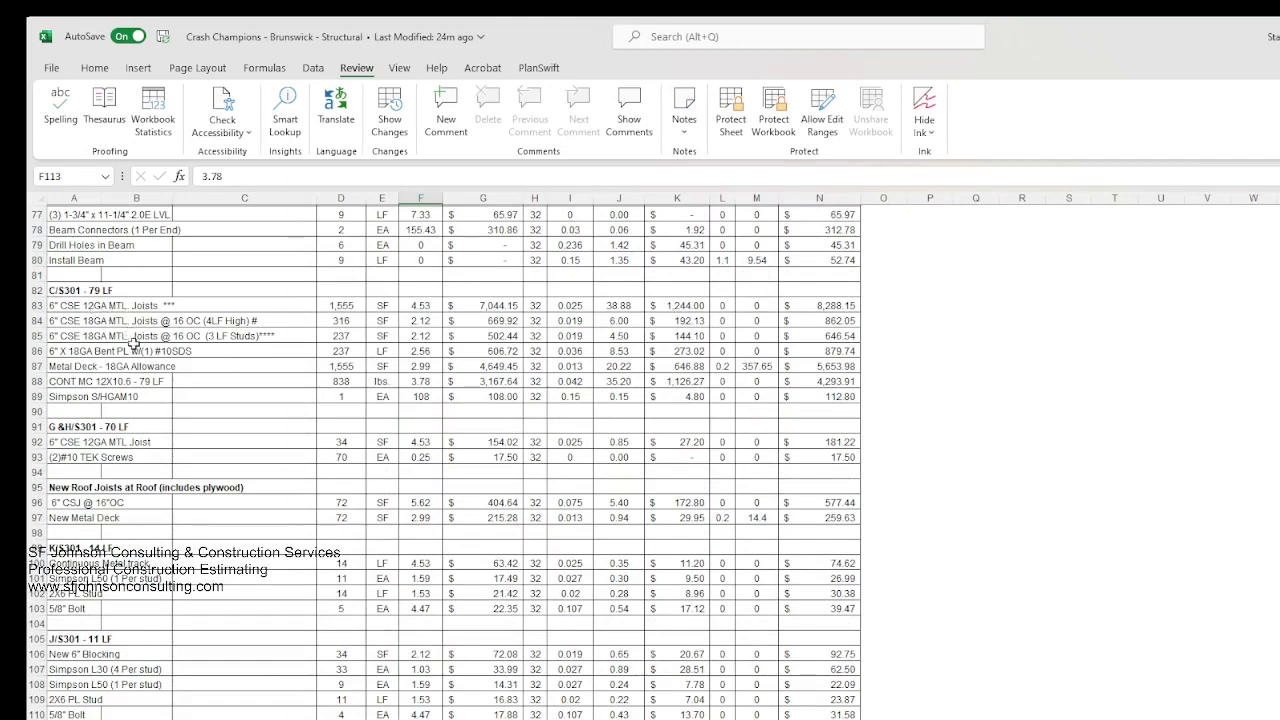
scroll(133, 343, "down", 2)
scroll(273, 291, "up", 2)
scroll(361, 528, "down", 5)
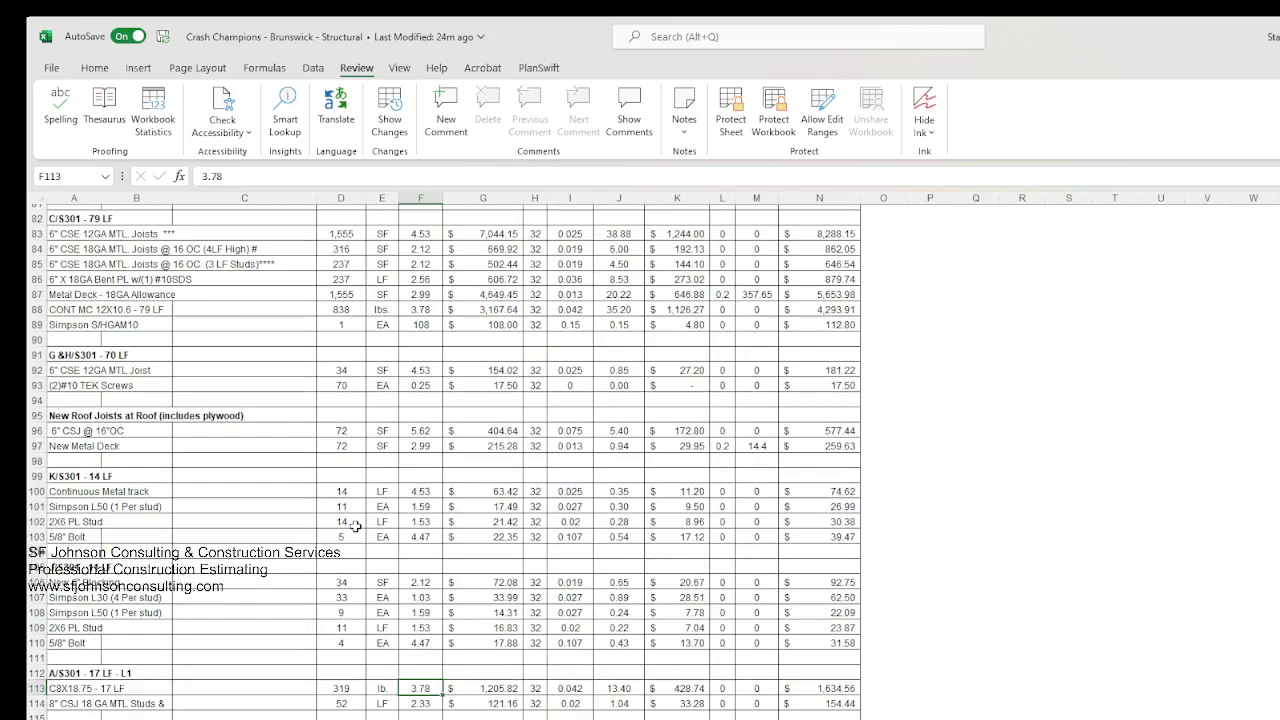
Review the paint booth costs, total, mobilization fees and bid subtotal, and return to the C/S301 roof items
scroll(361, 528, "down", 2)
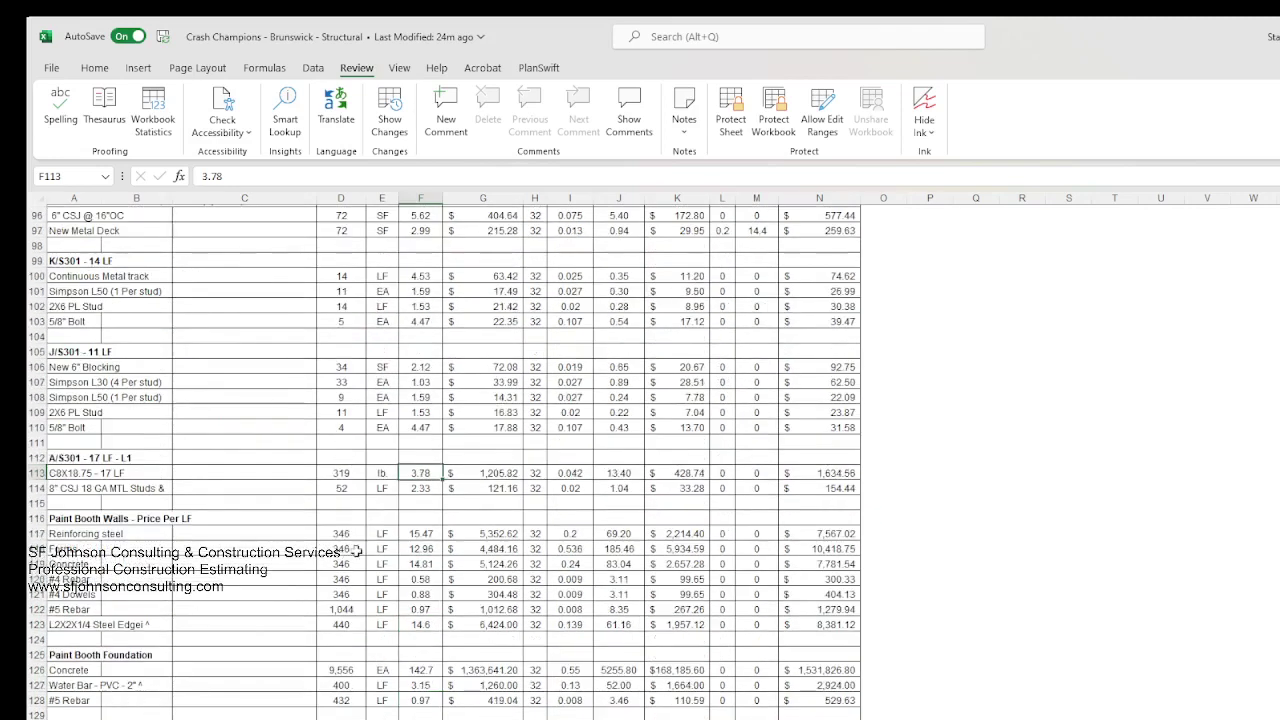
scroll(418, 562, "down", 4)
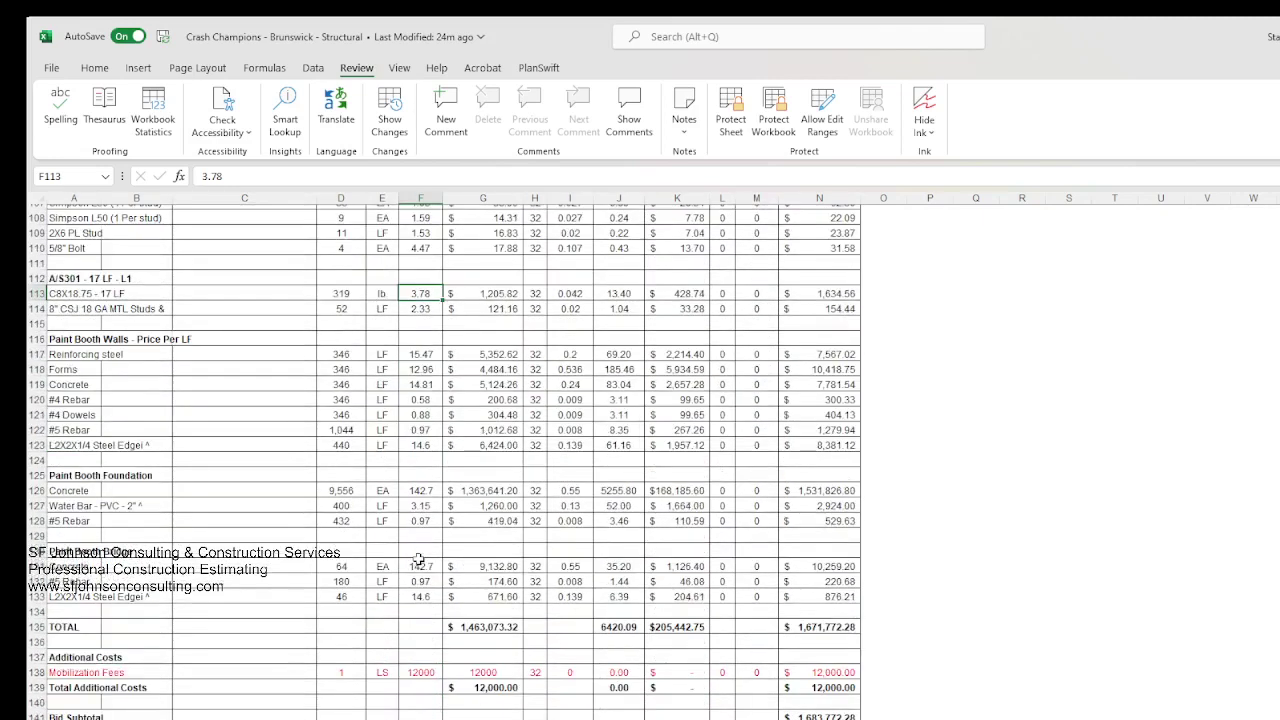
scroll(428, 562, "down", 2)
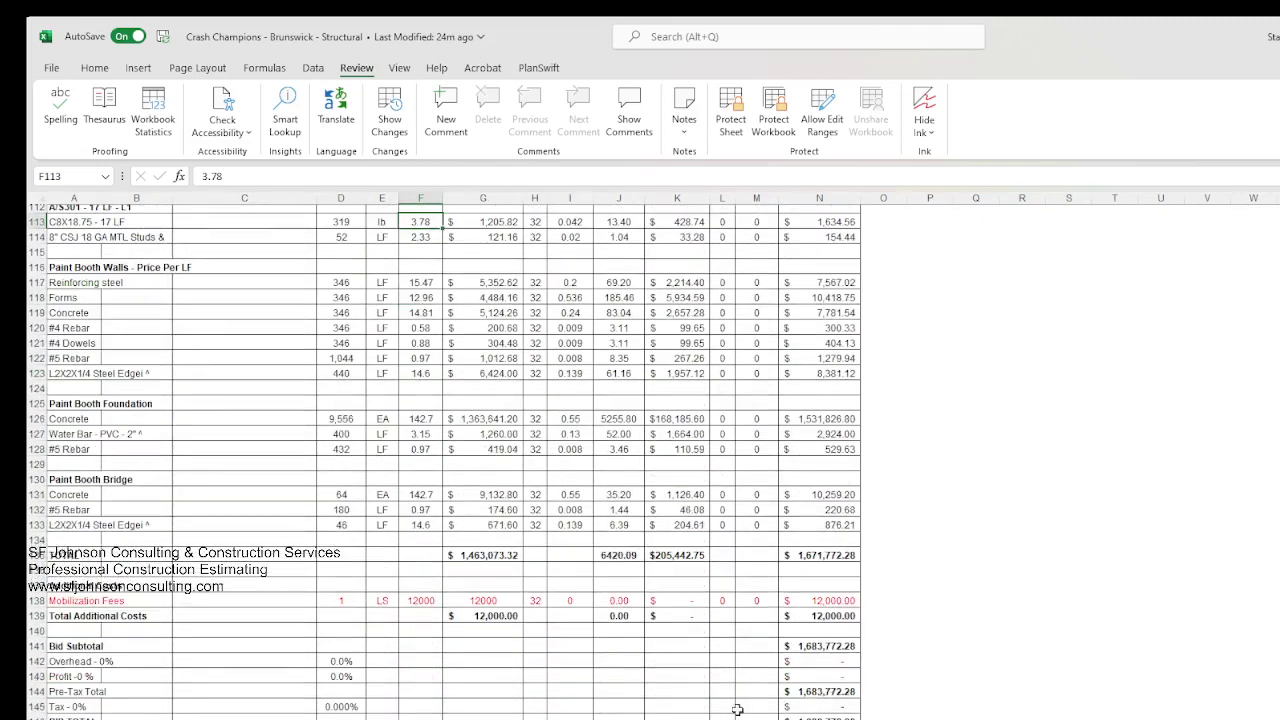
scroll(840, 700, "up", 2)
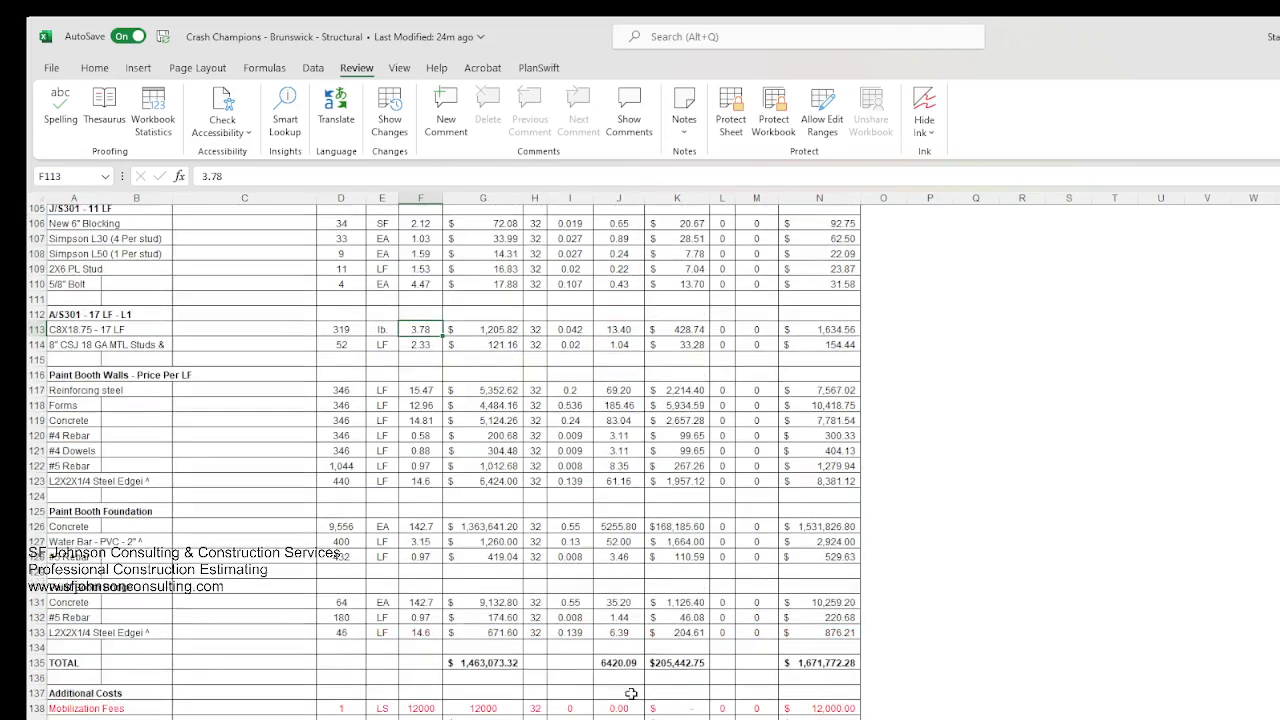
scroll(631, 693, "up", 9)
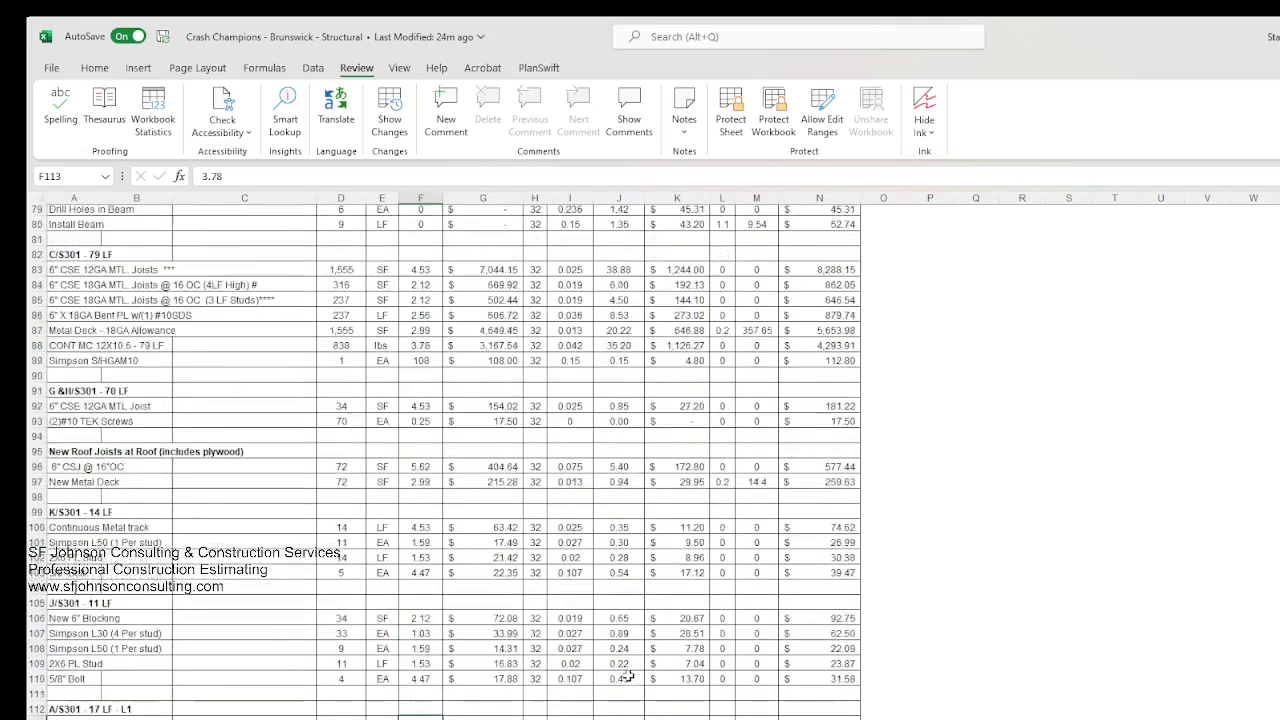
scroll(627, 677, "up", 1)
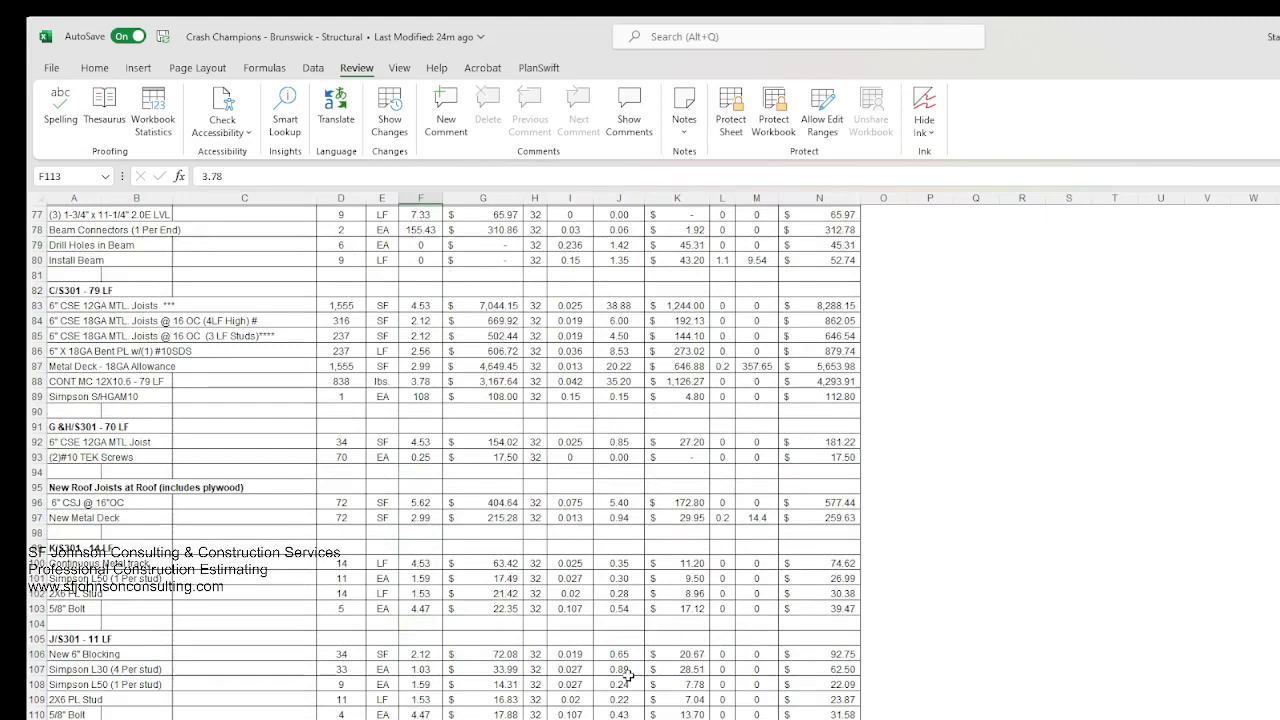